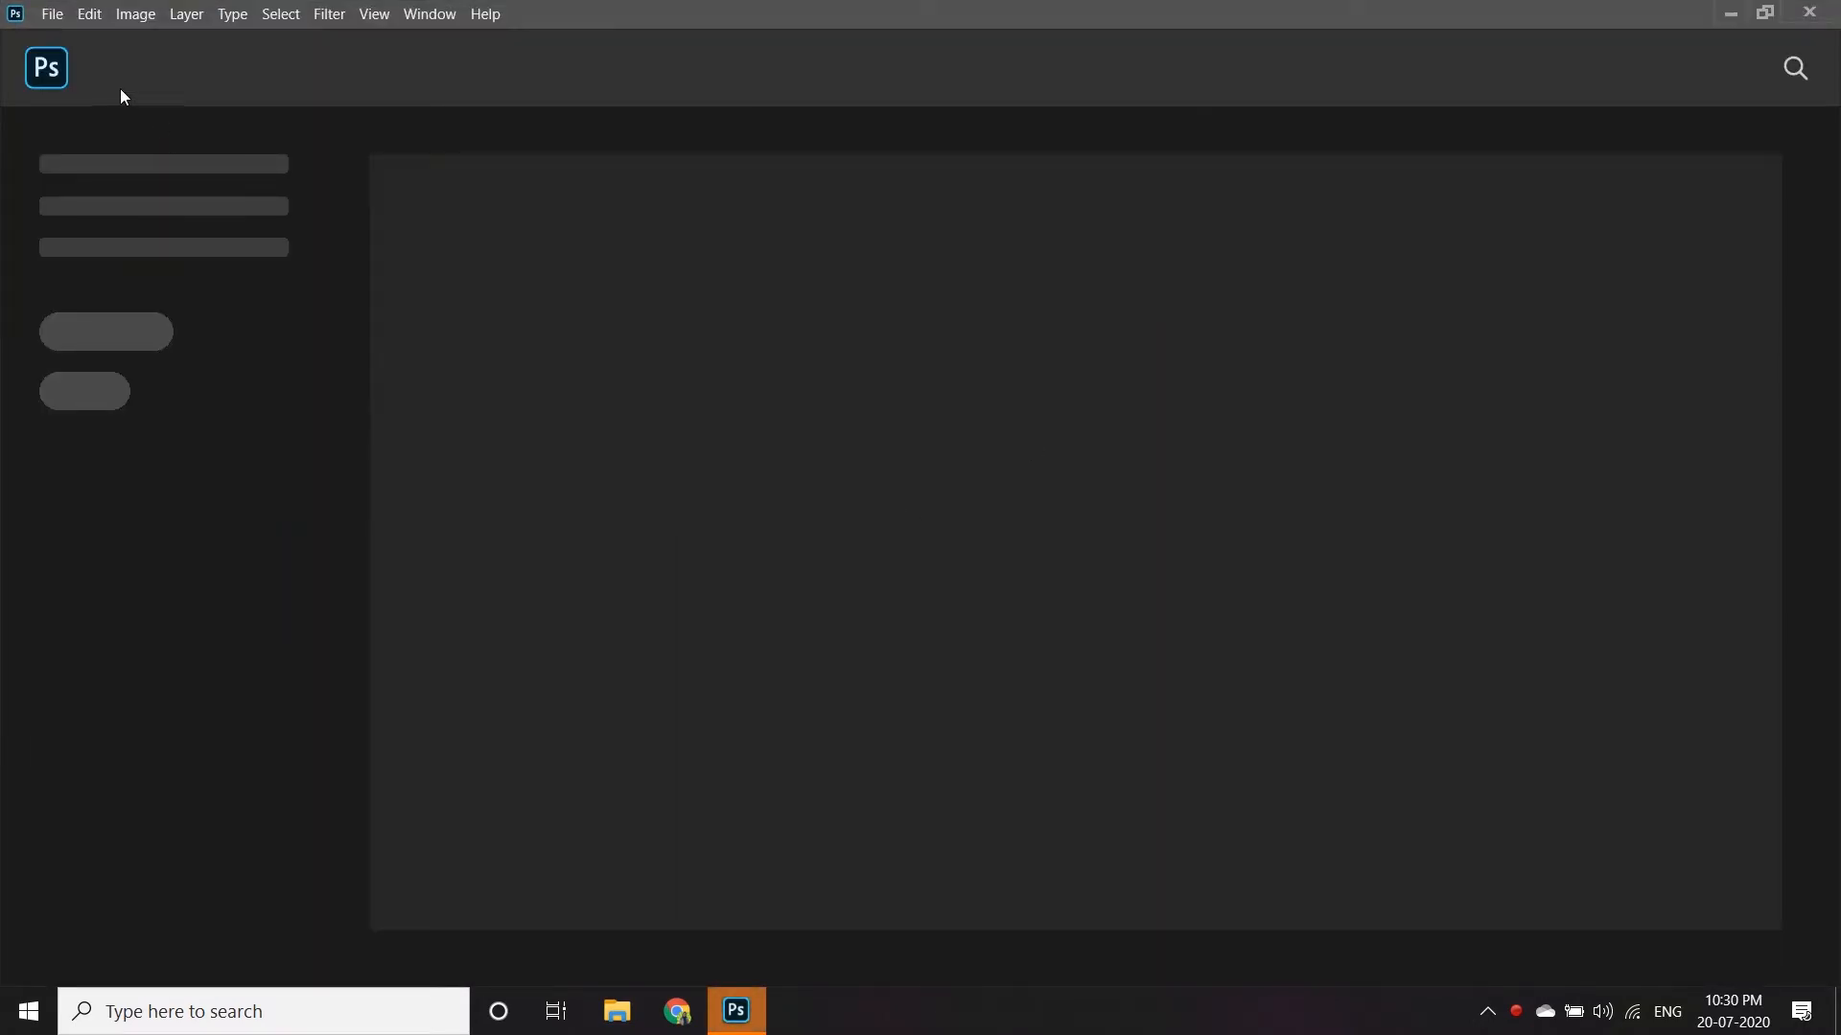
Create a new 1200 x 628 px document at 300 ppi with a near-black #060606 background
left_click(52, 16)
left_click(54, 38)
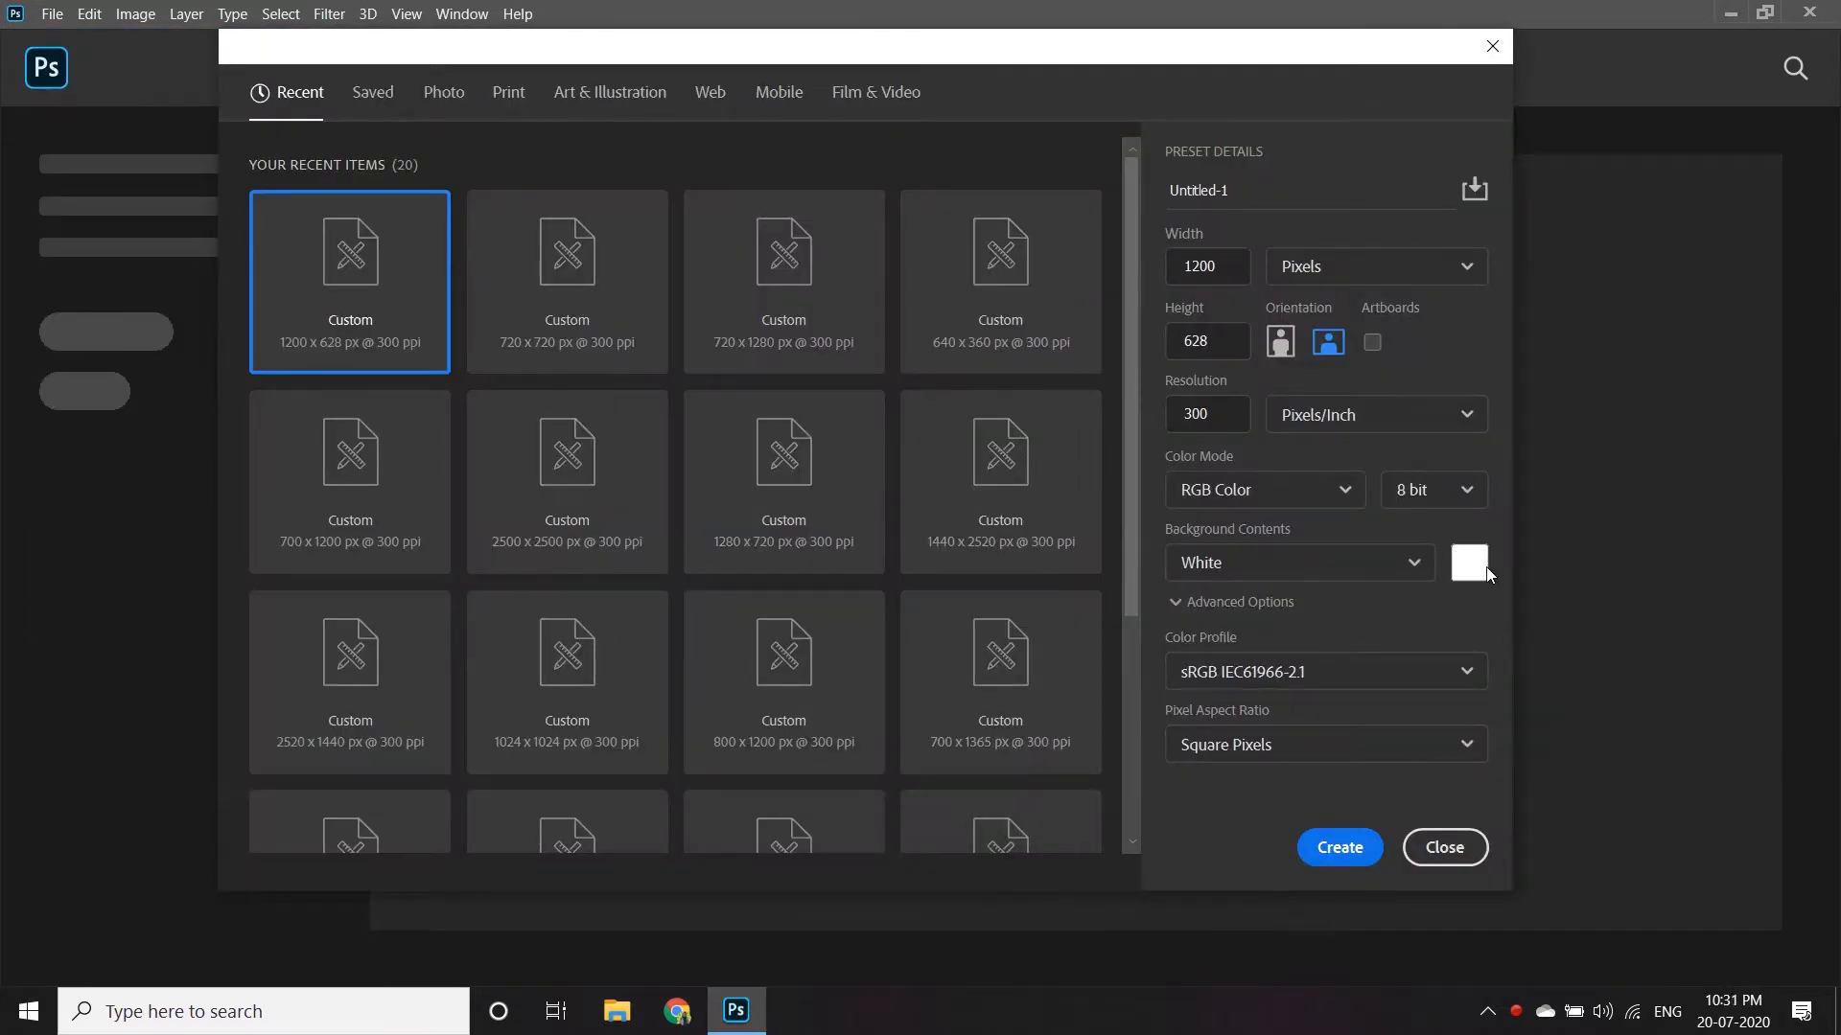
left_click(1485, 572)
left_click(1210, 869)
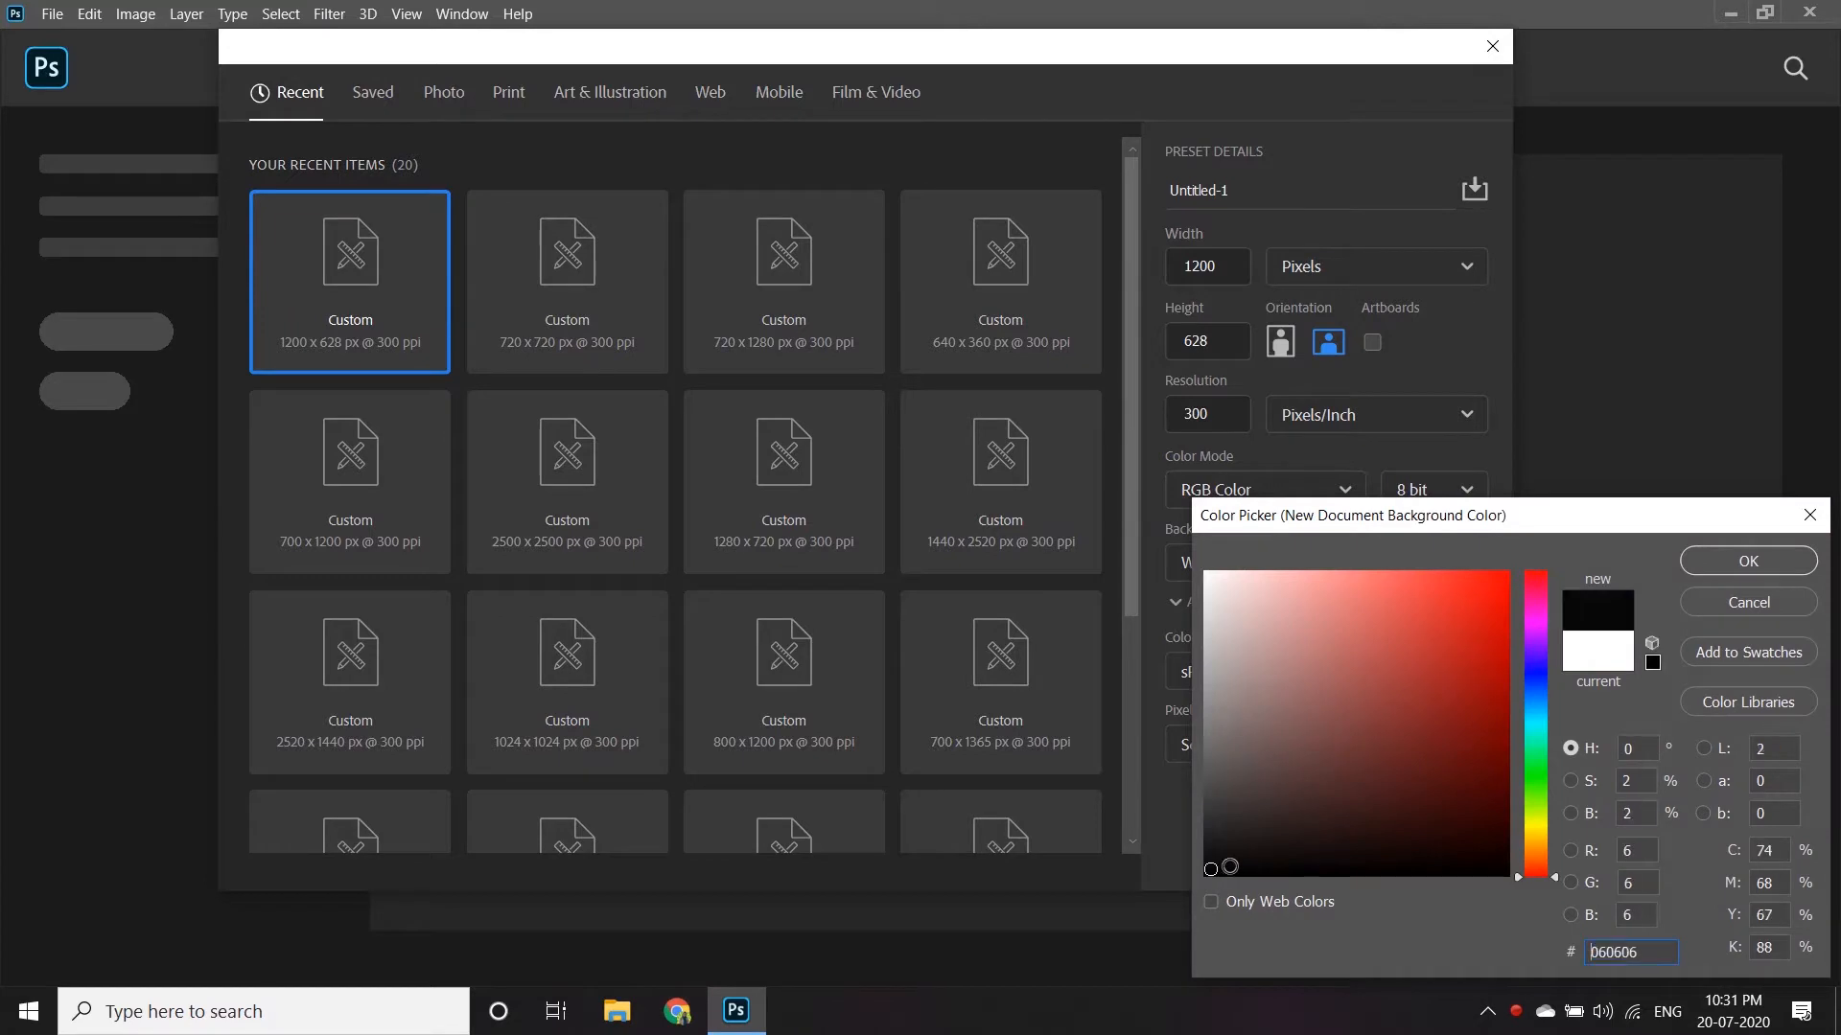
left_click(1791, 561)
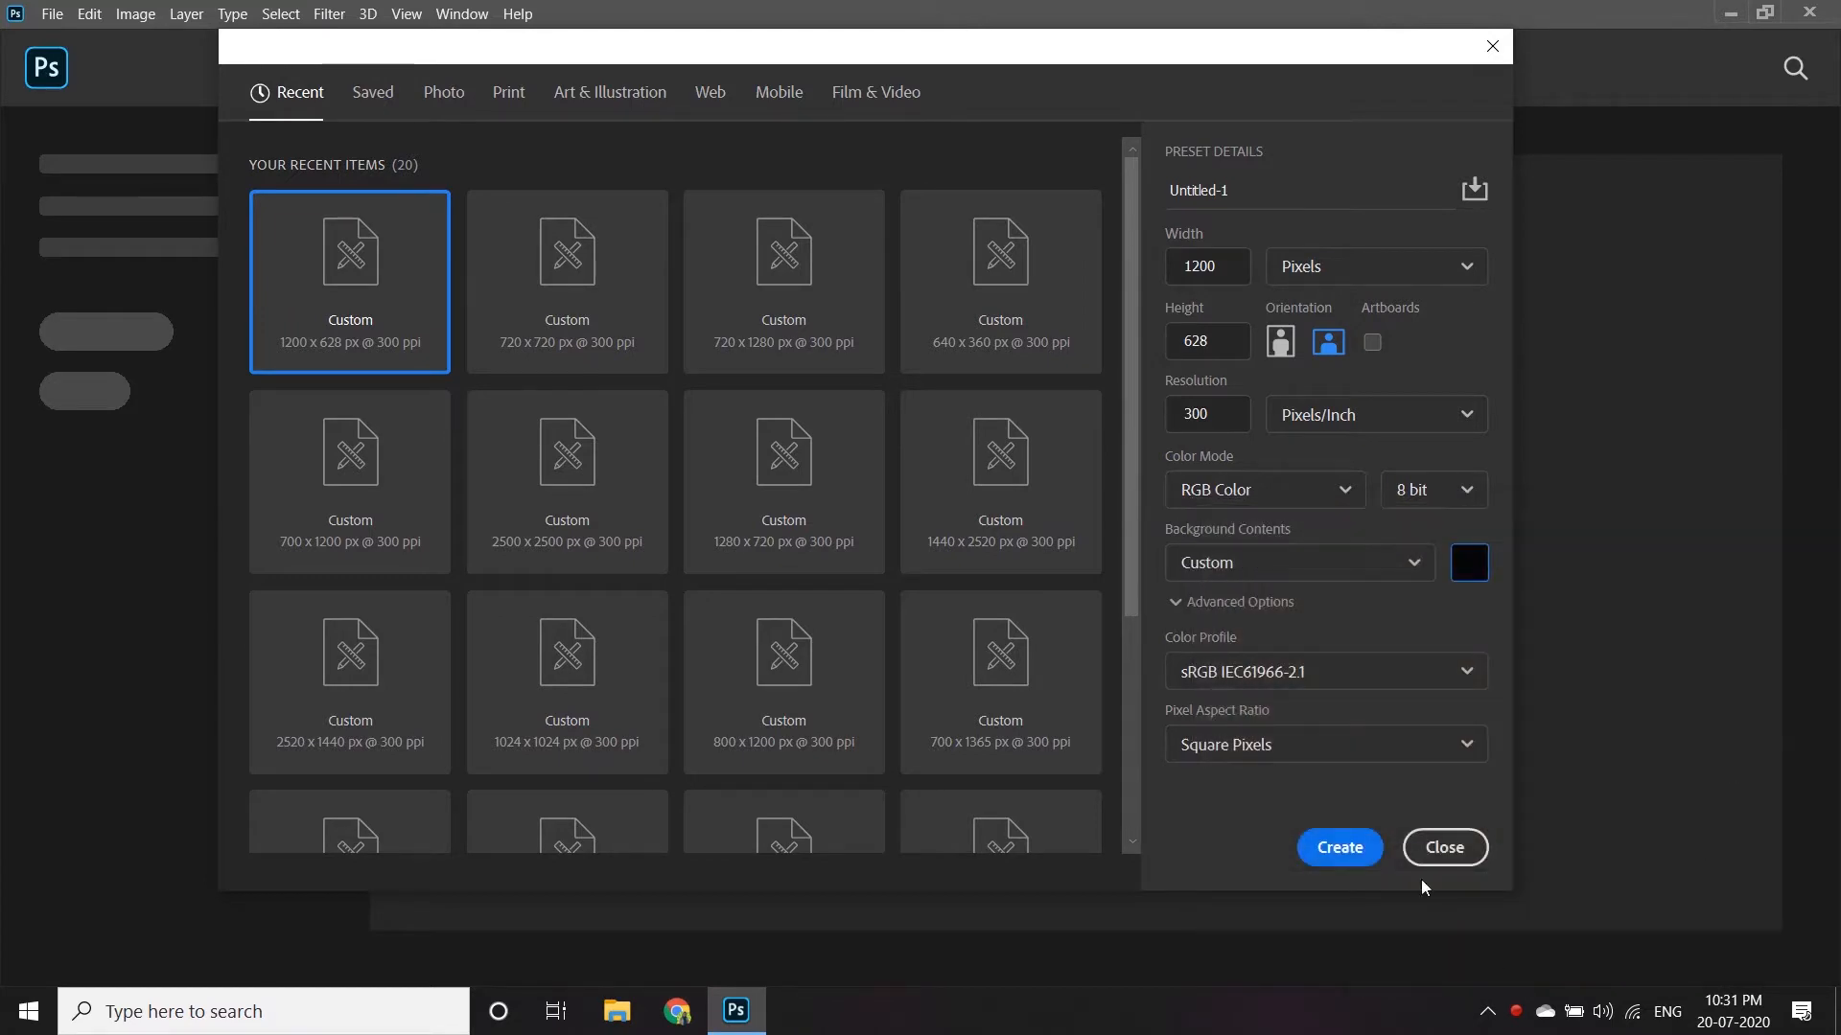
left_click(1340, 848)
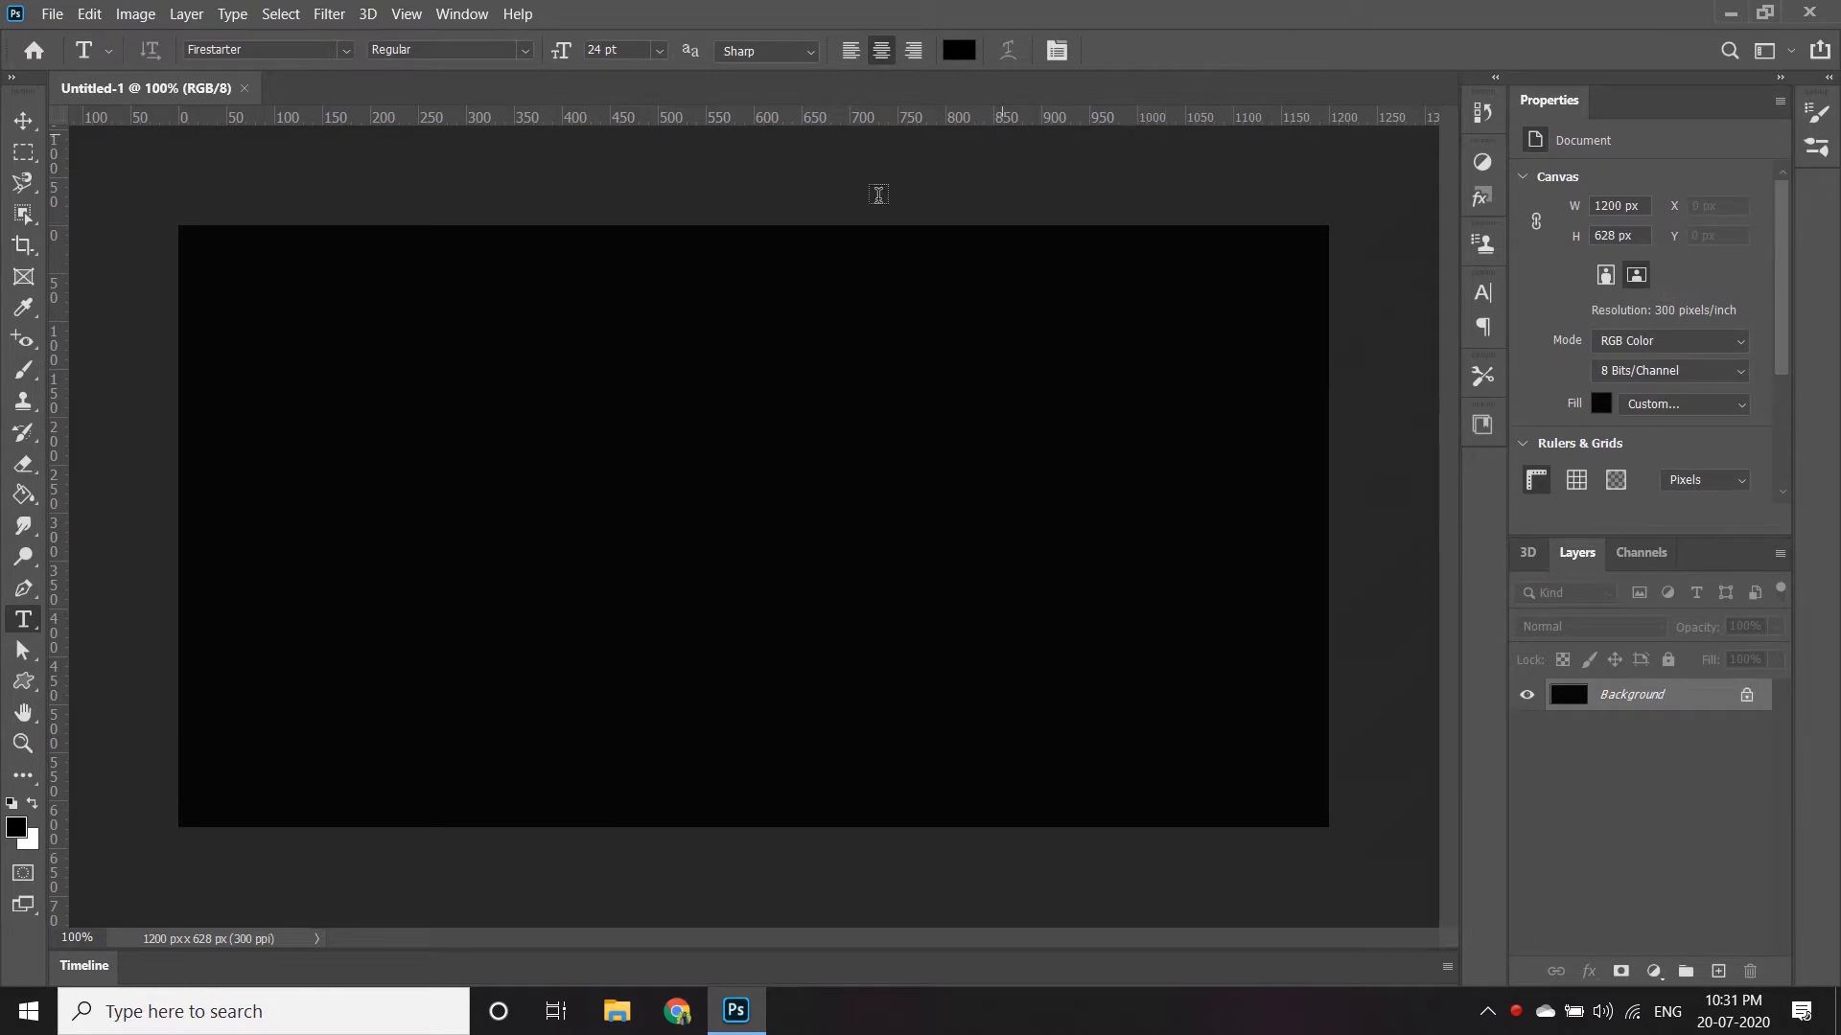
Minimize Photoshop, switch to Chrome and open kuttipencil.in
left_click(1727, 18)
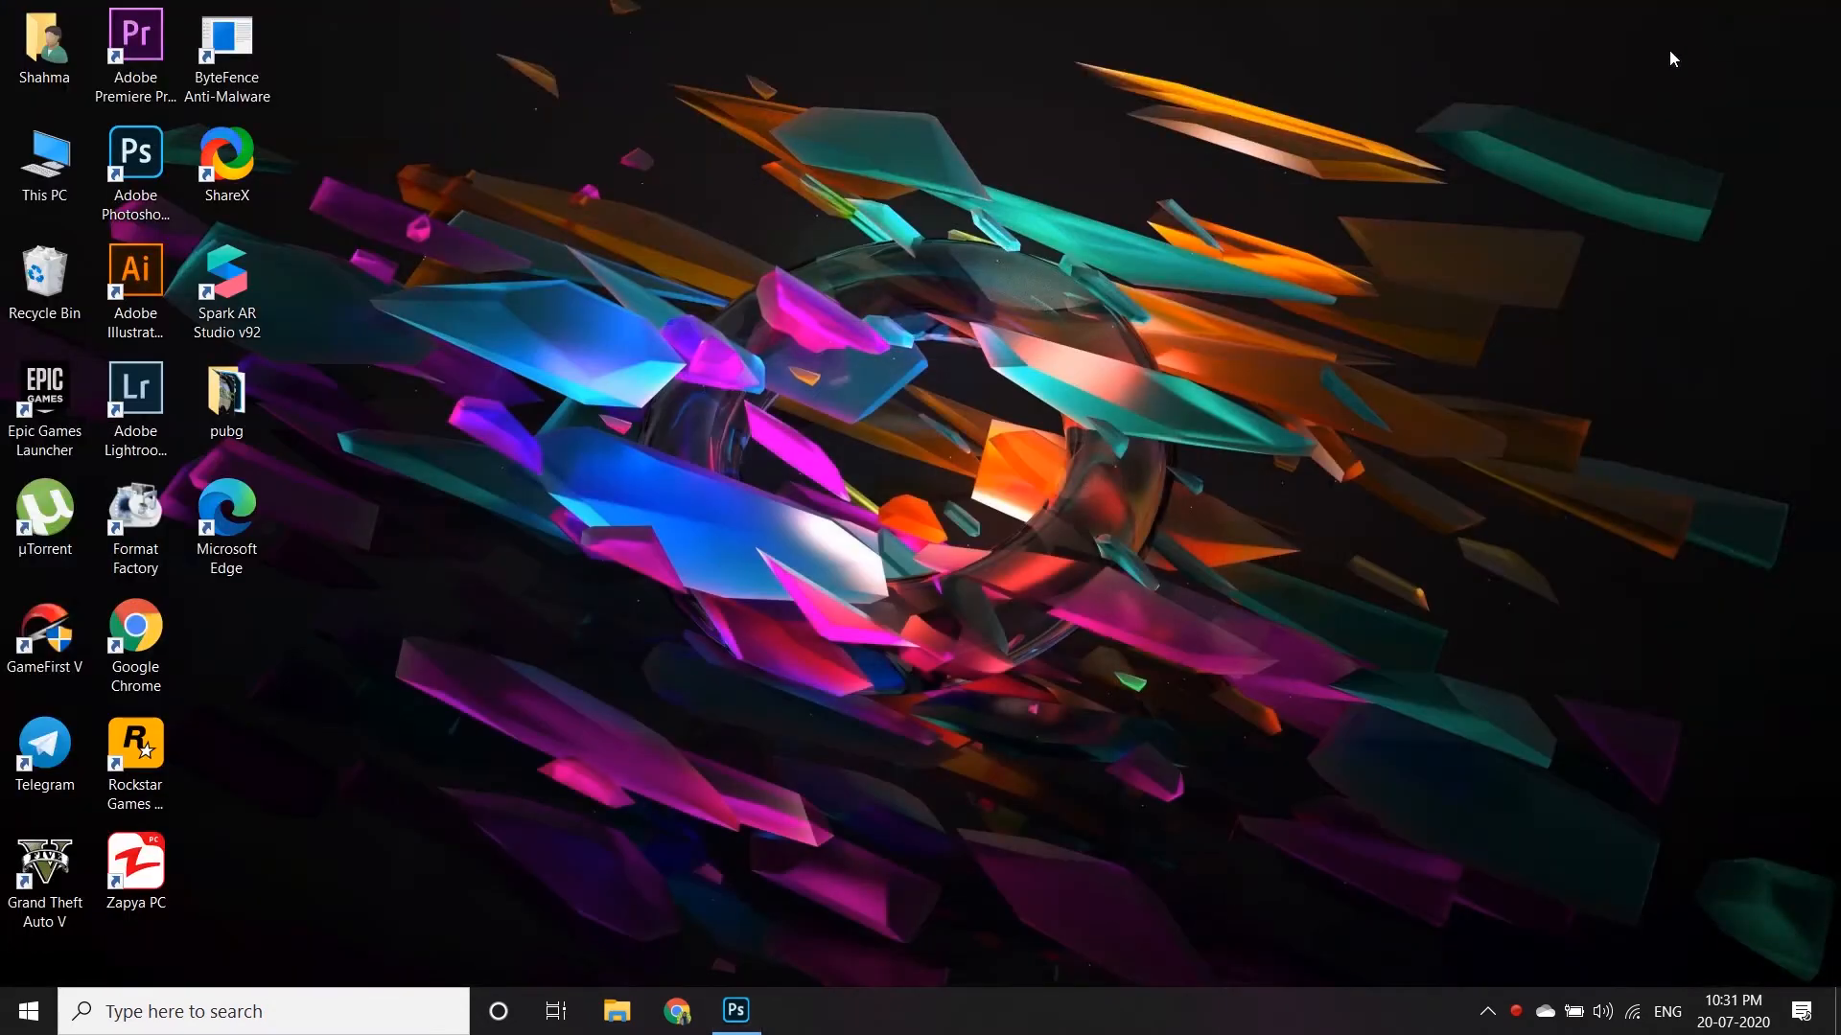
left_click(678, 1012)
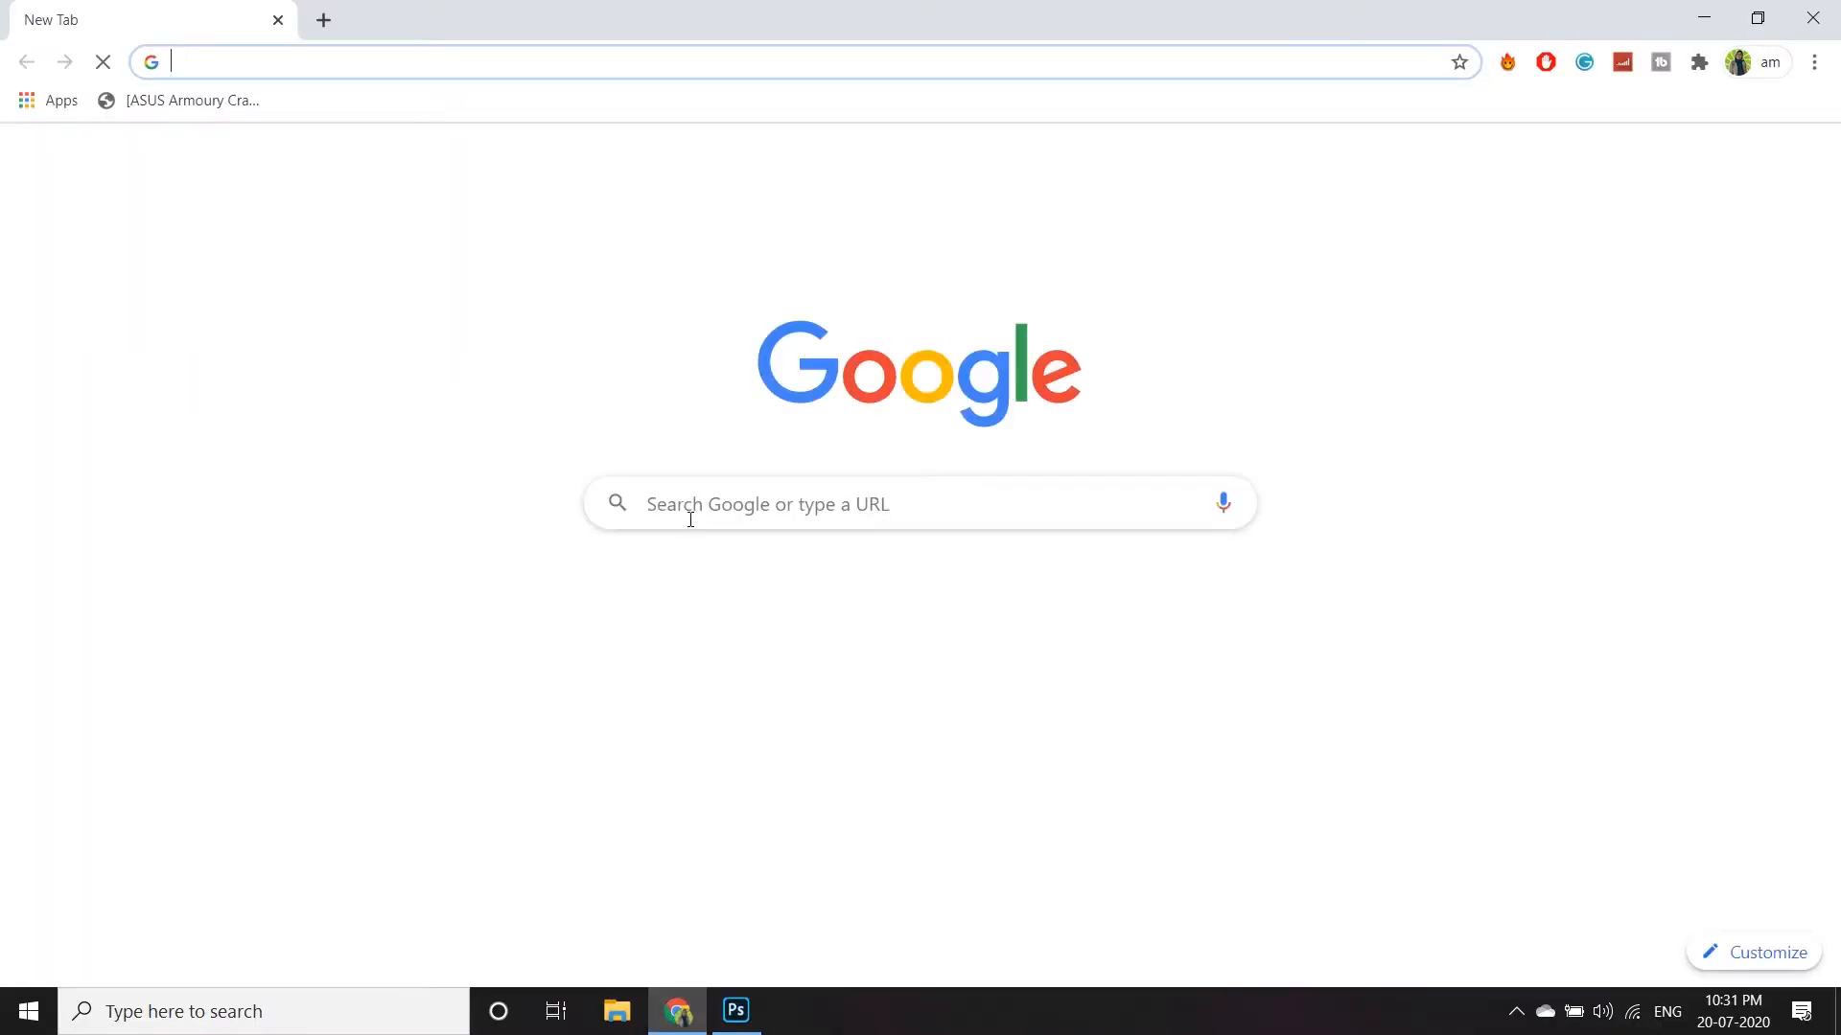
left_click(694, 520)
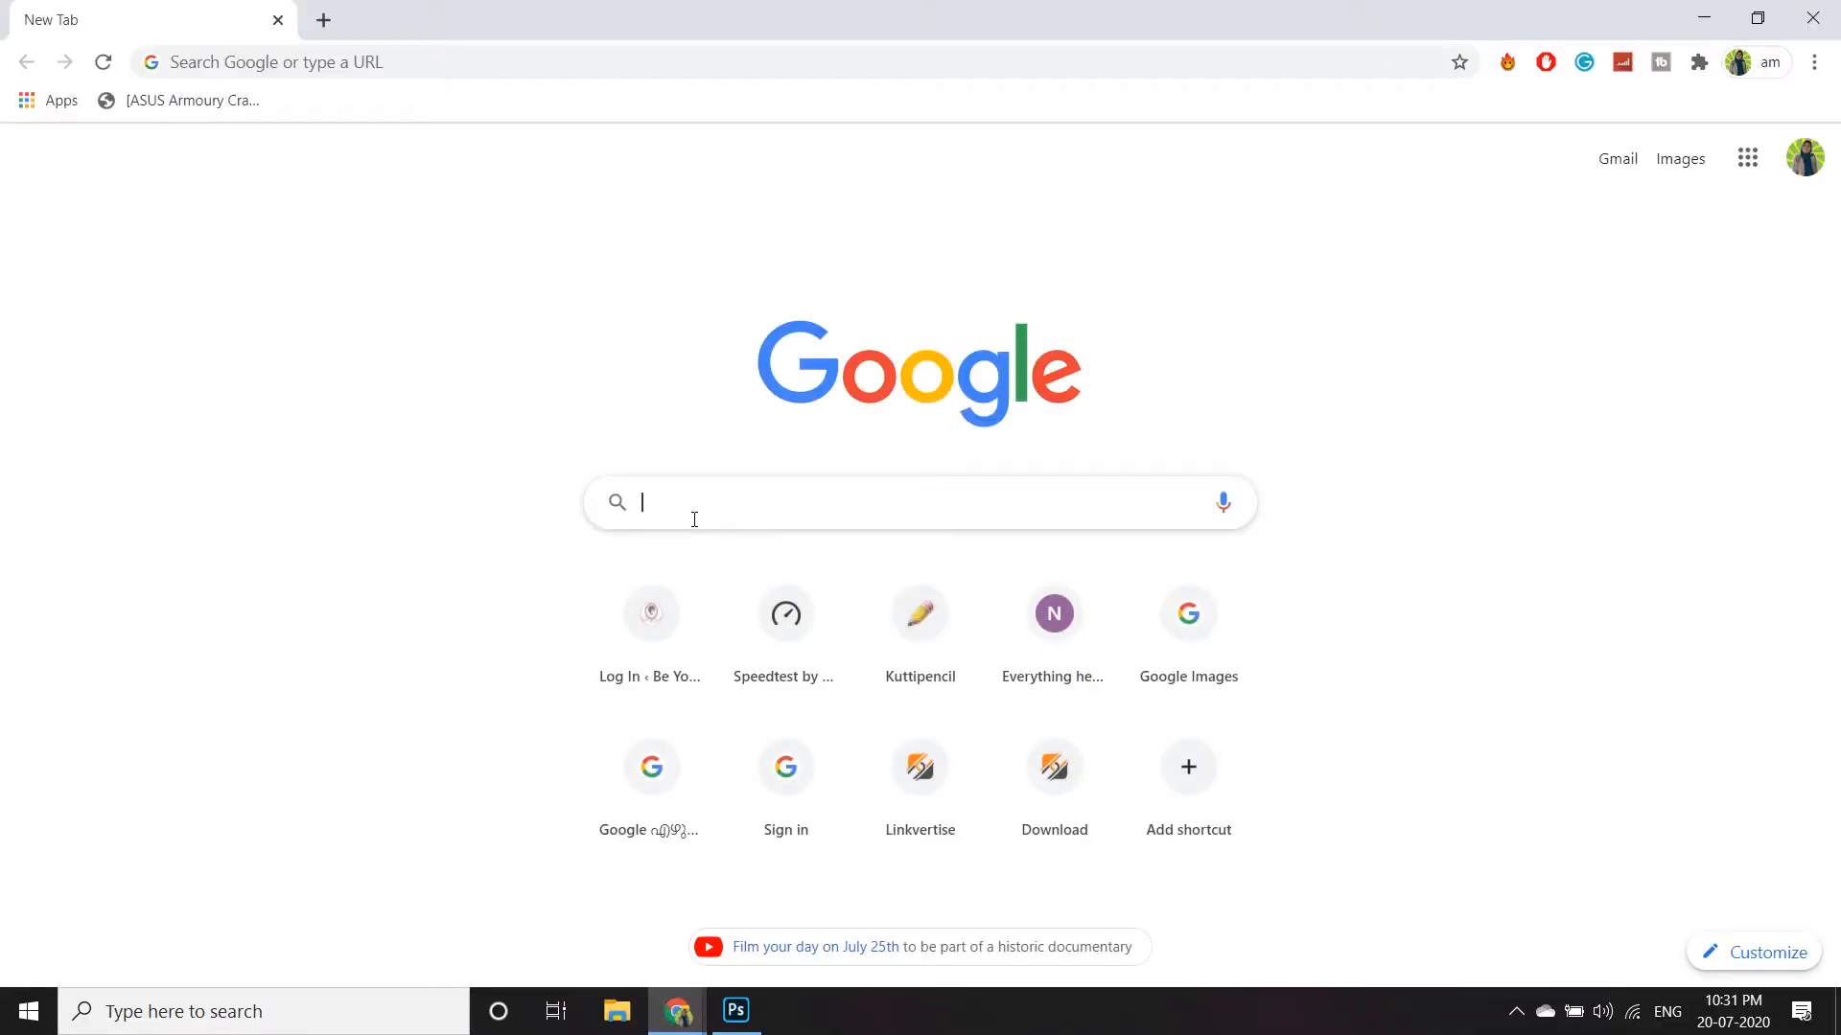
type("kuttip")
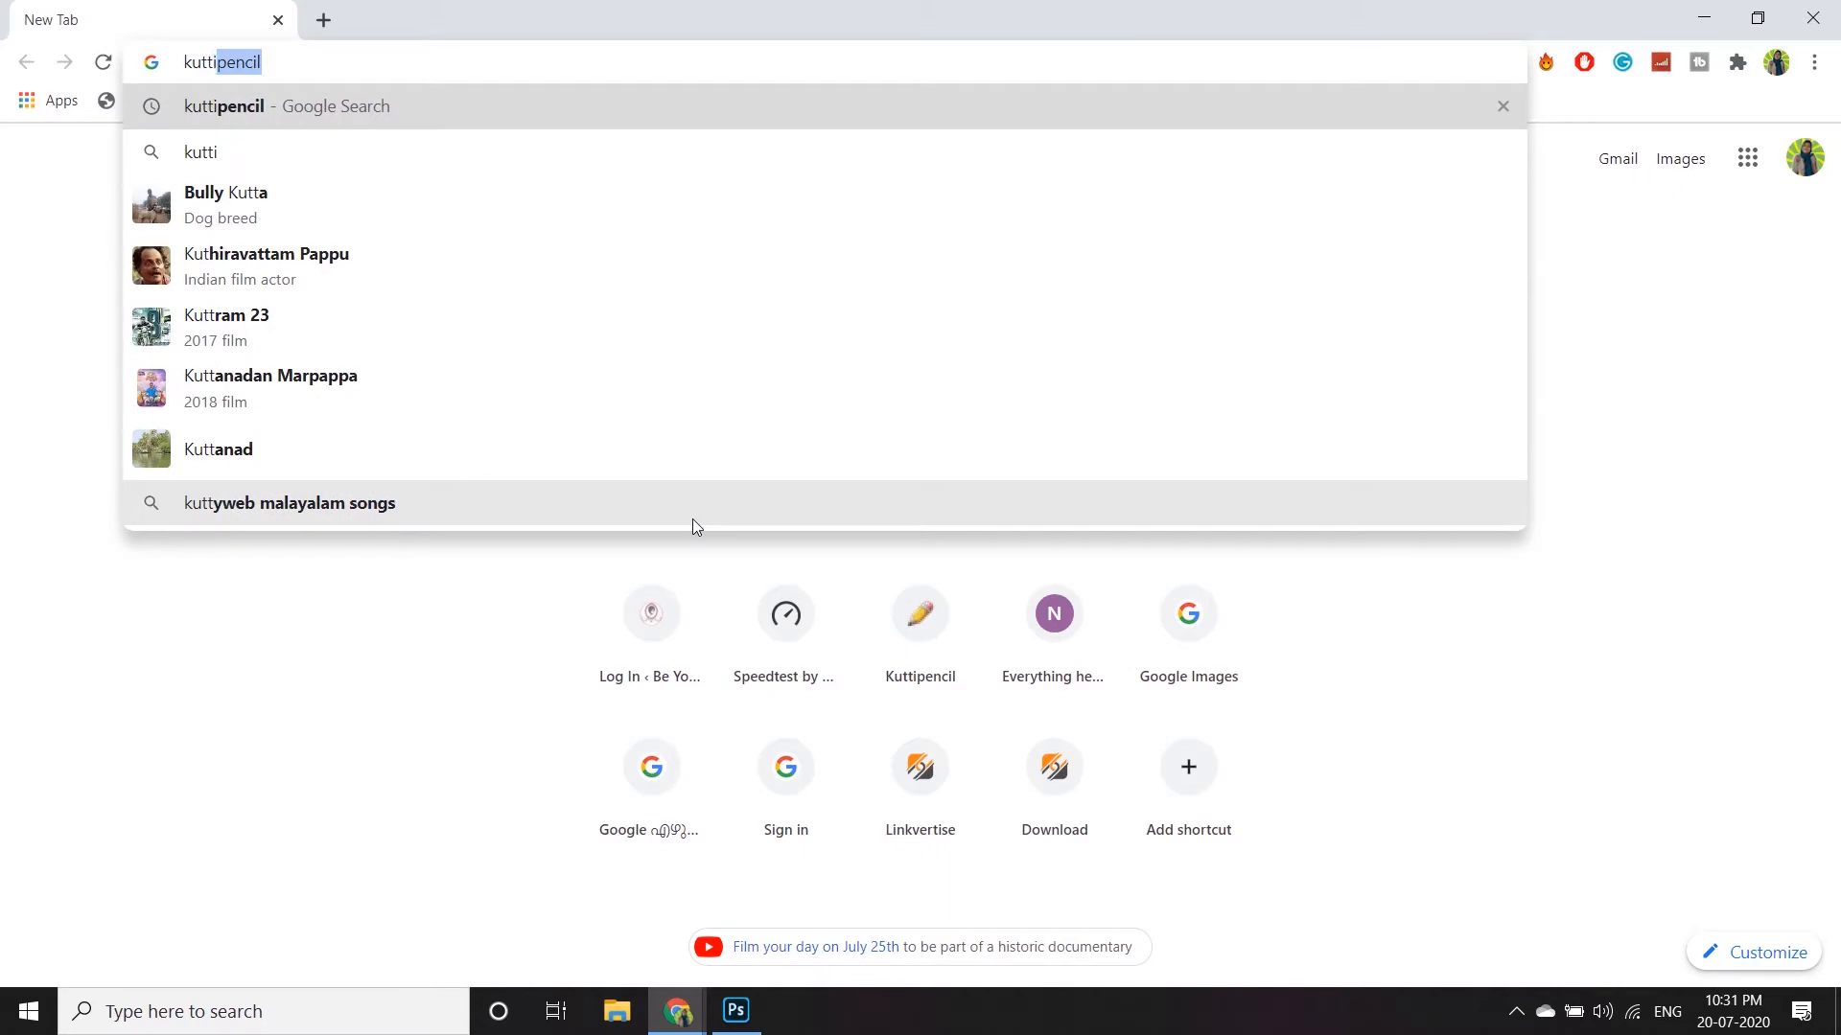
type("encil")
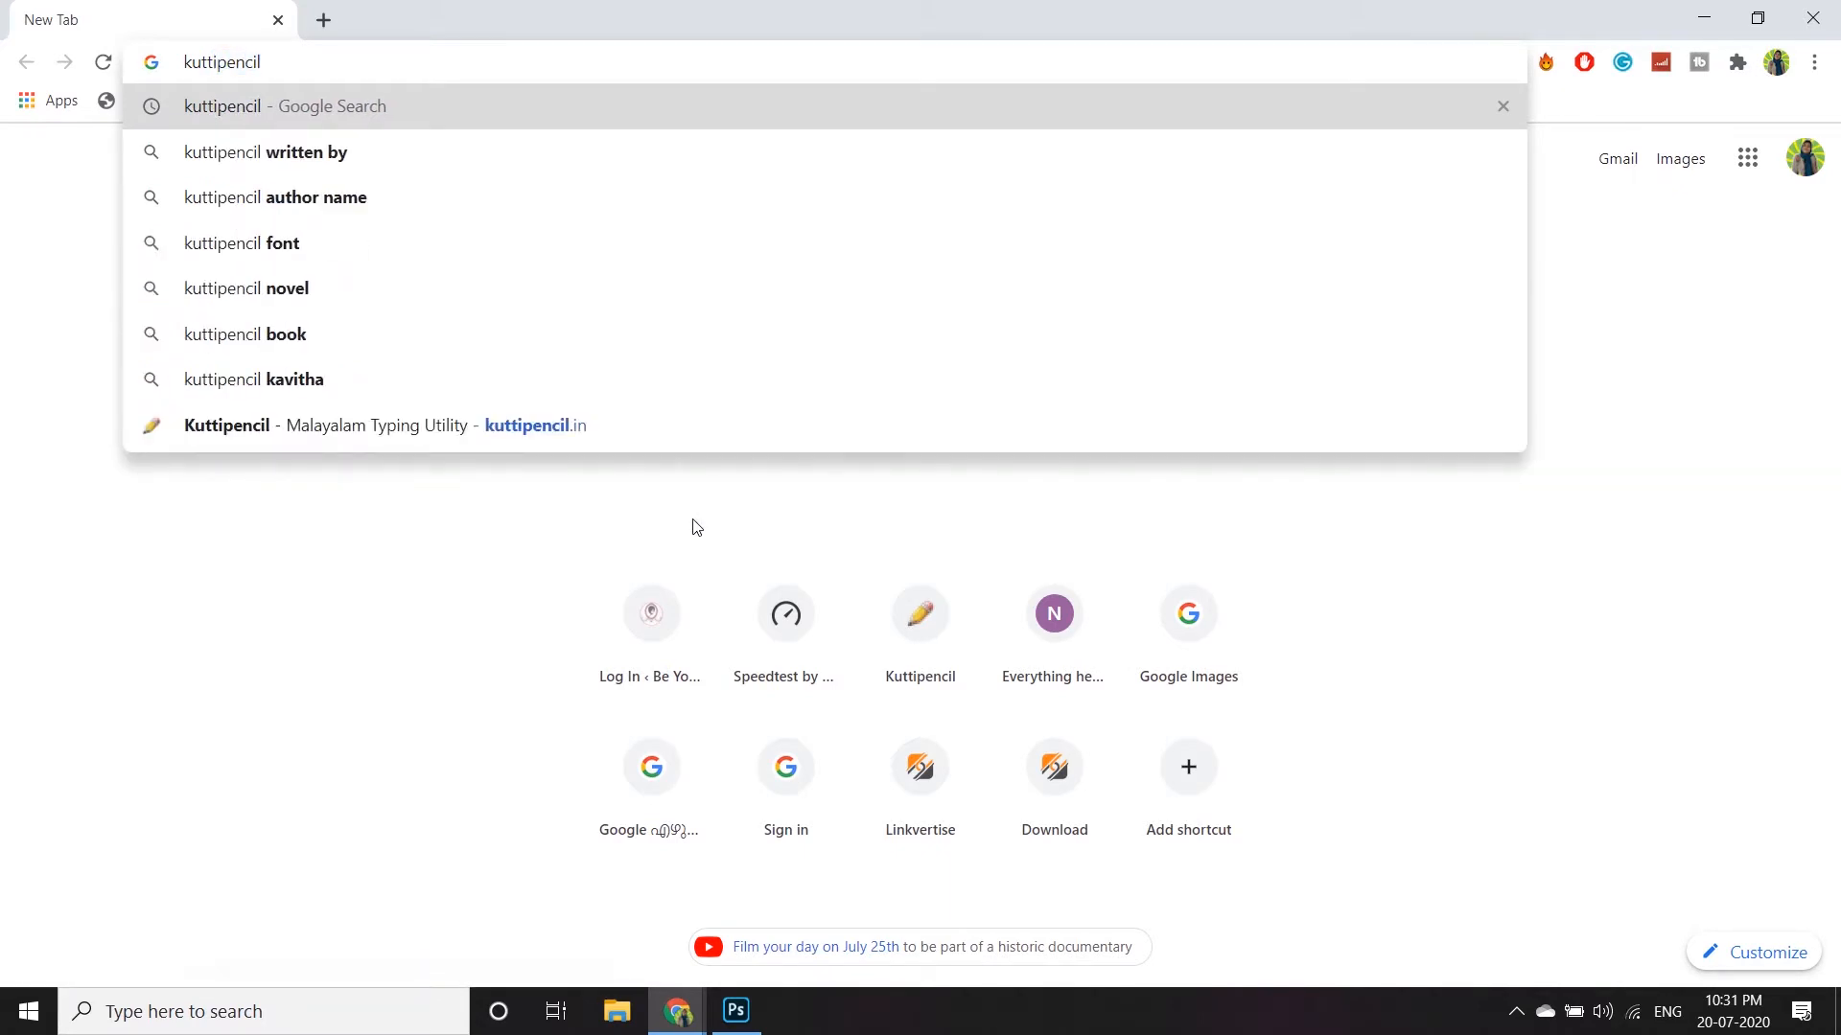
type(".in")
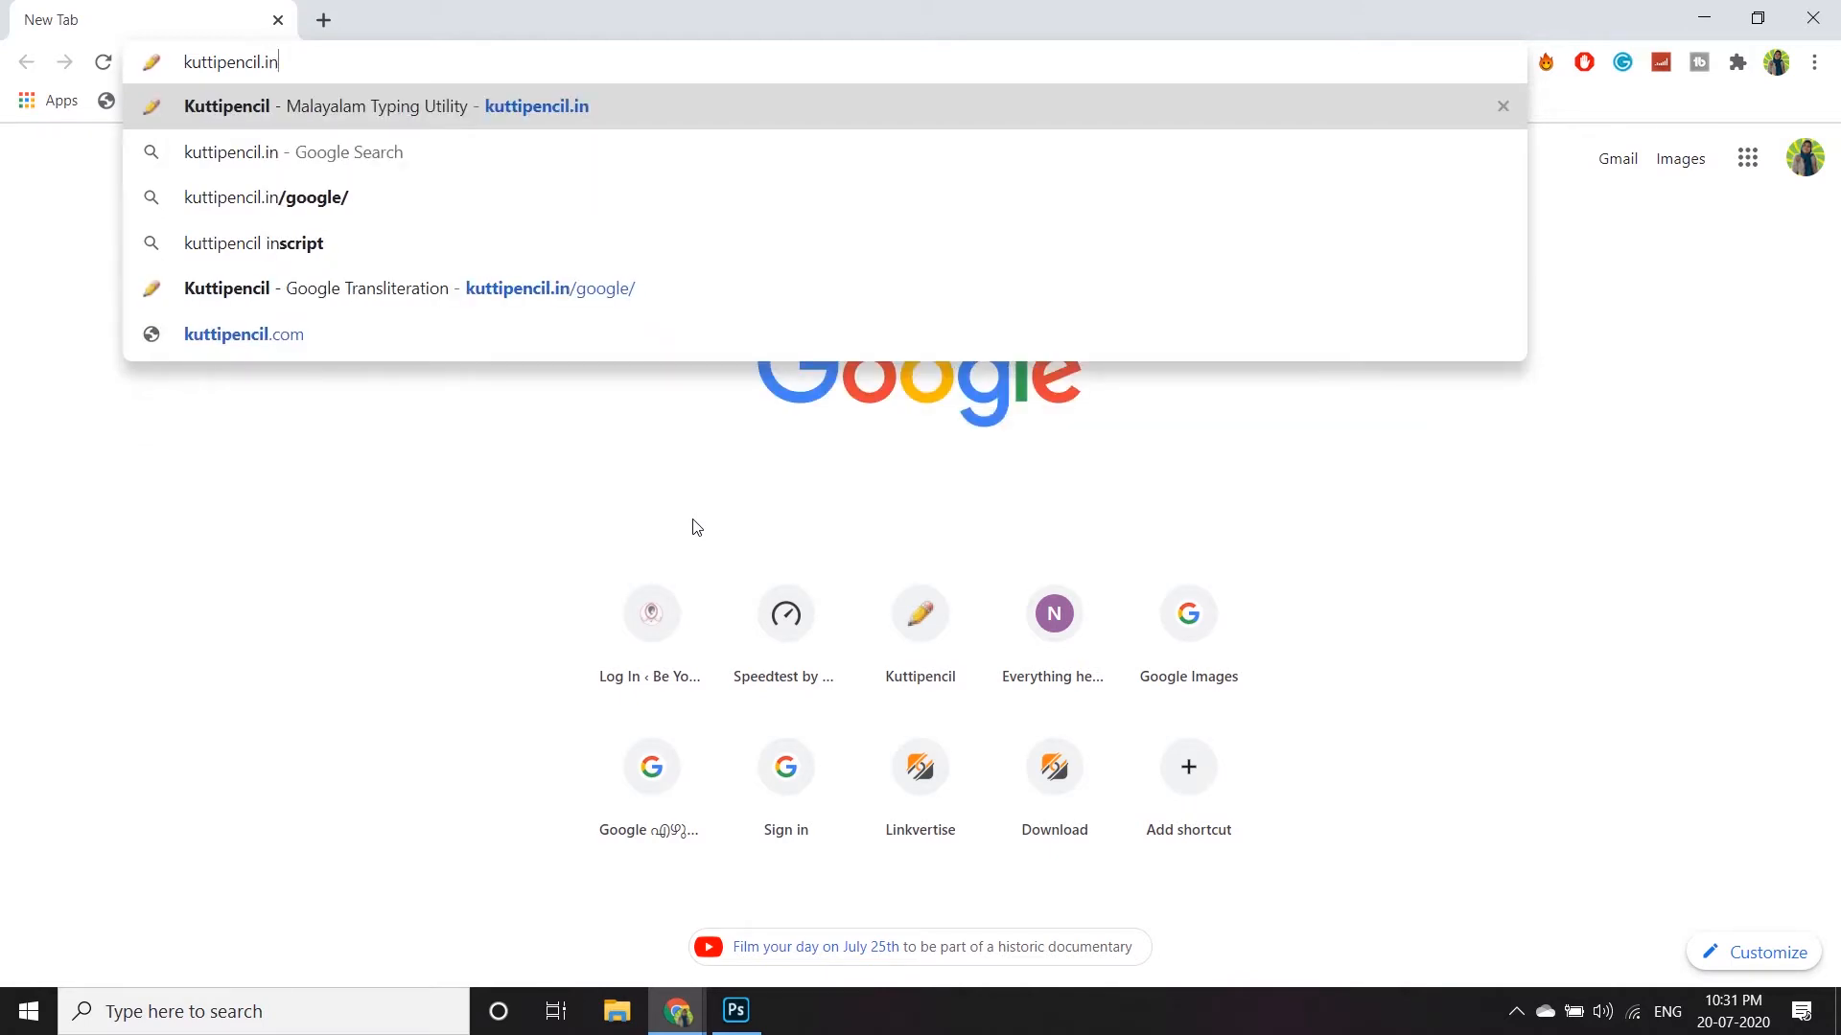
key("Return")
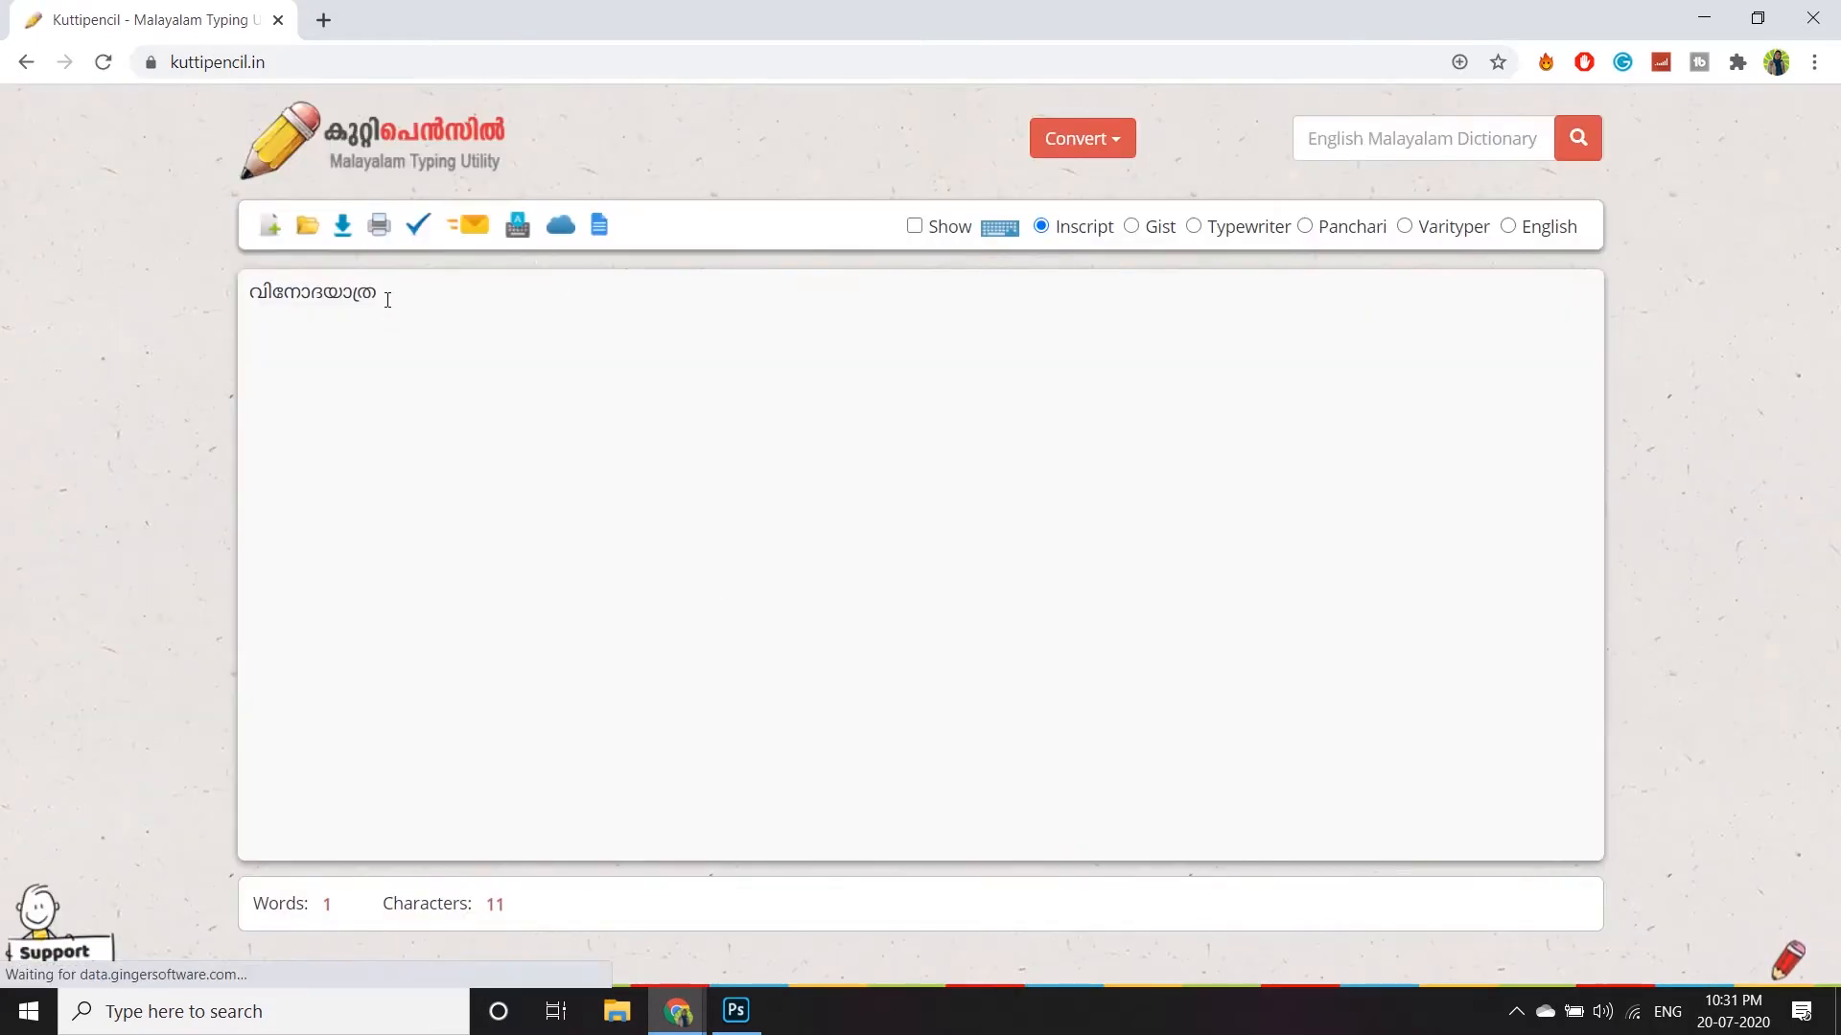
Clear the existing Malayalam word from the editor and switch to the Google Transliteration page
left_click_drag(386, 295, 245, 289)
key("BackSpace")
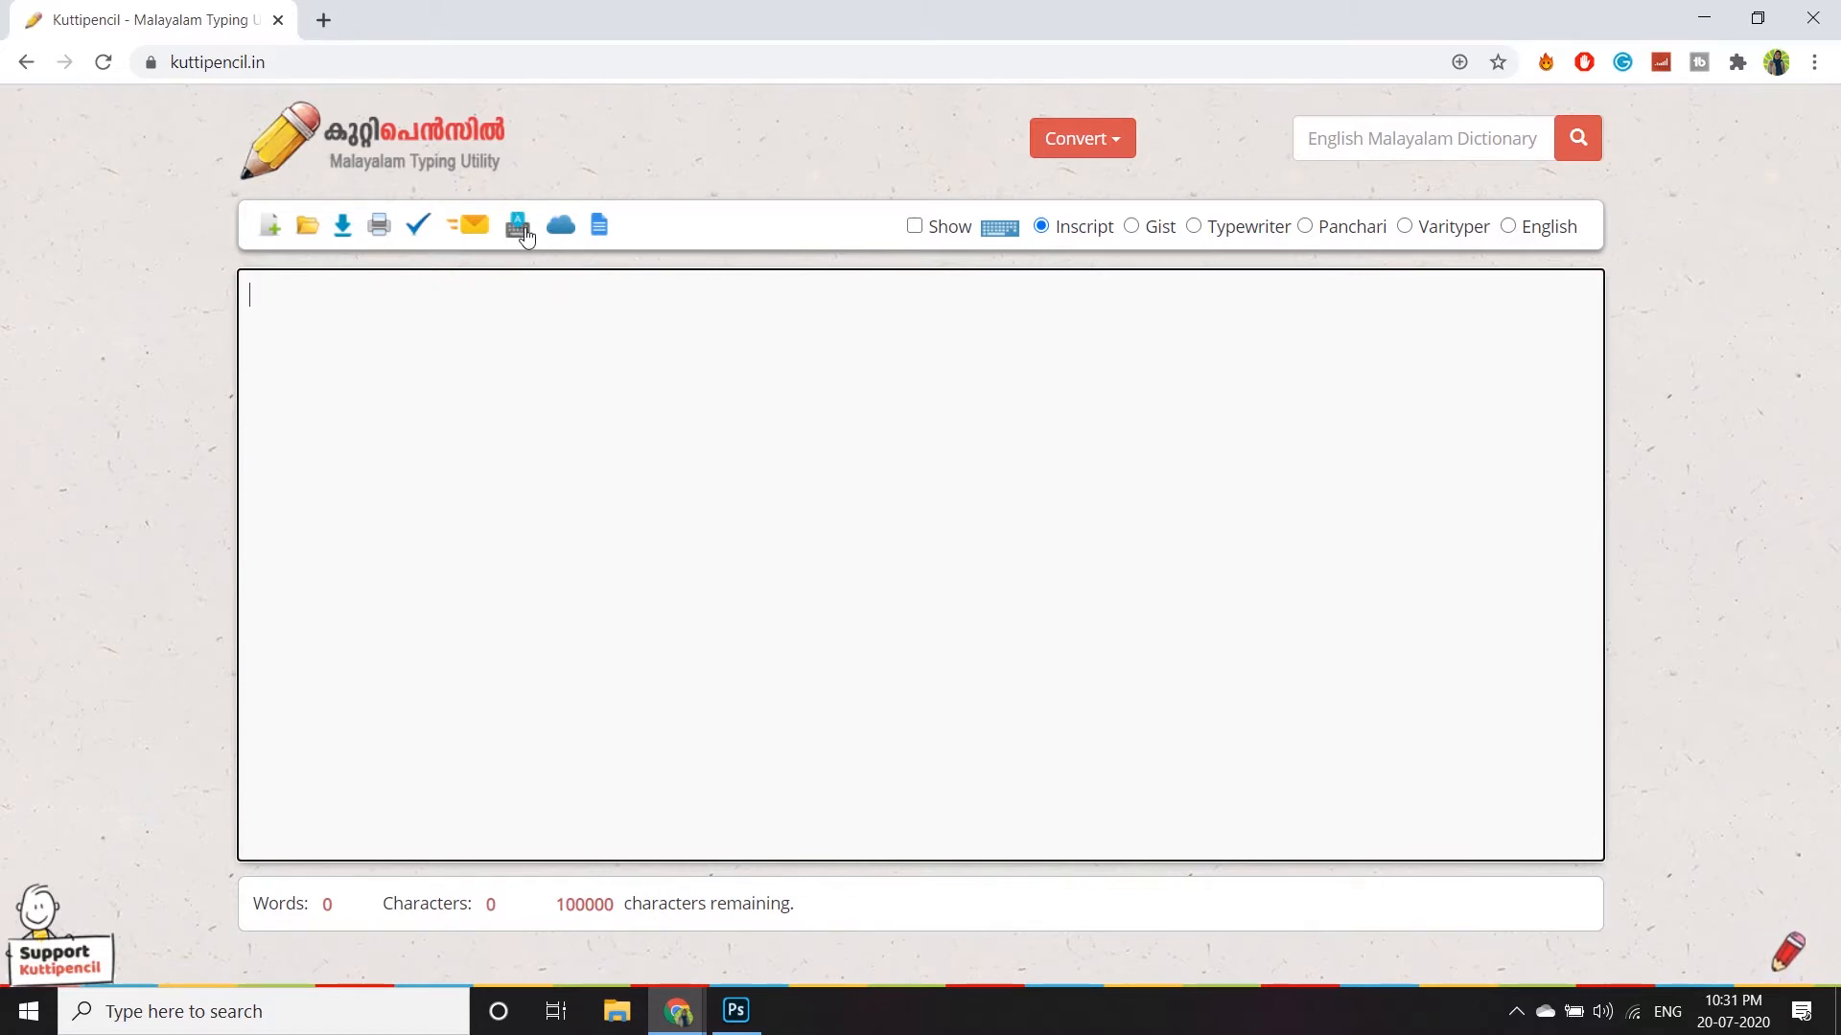
left_click(524, 233)
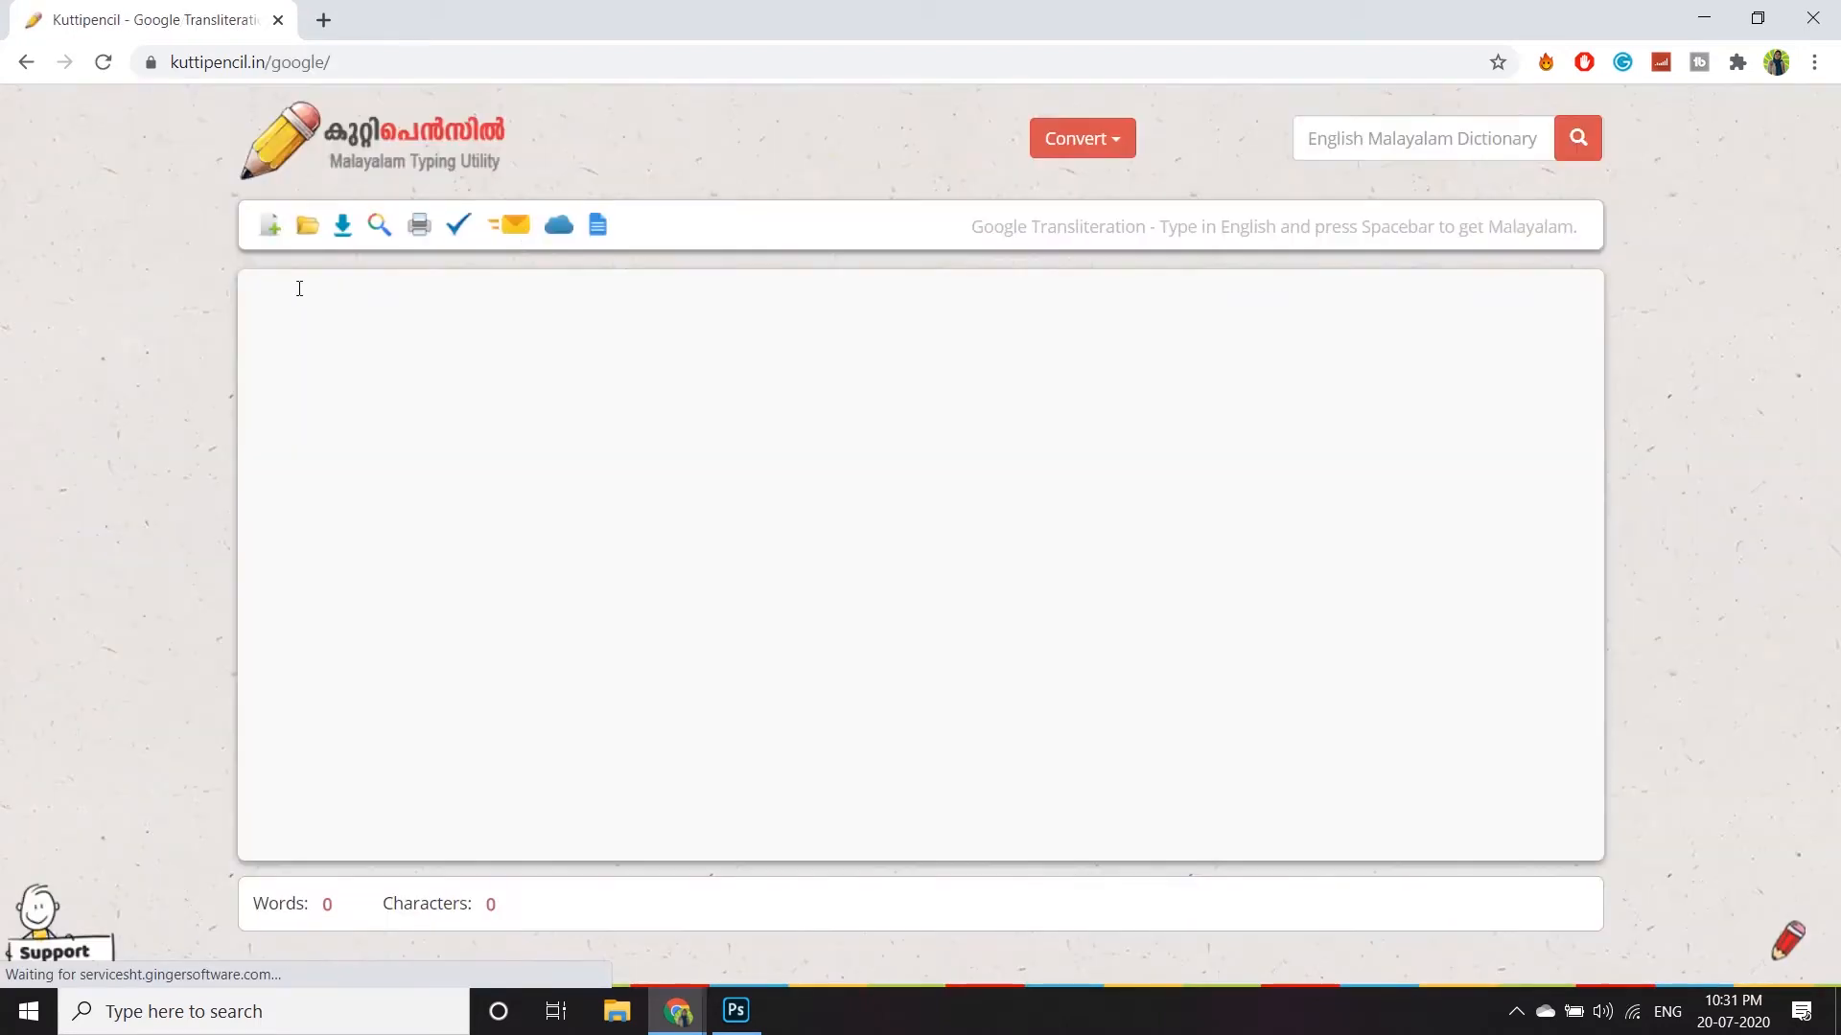
Enter "gaayathri" in the transliteration editor and convert it to Malayalam script
left_click(295, 288)
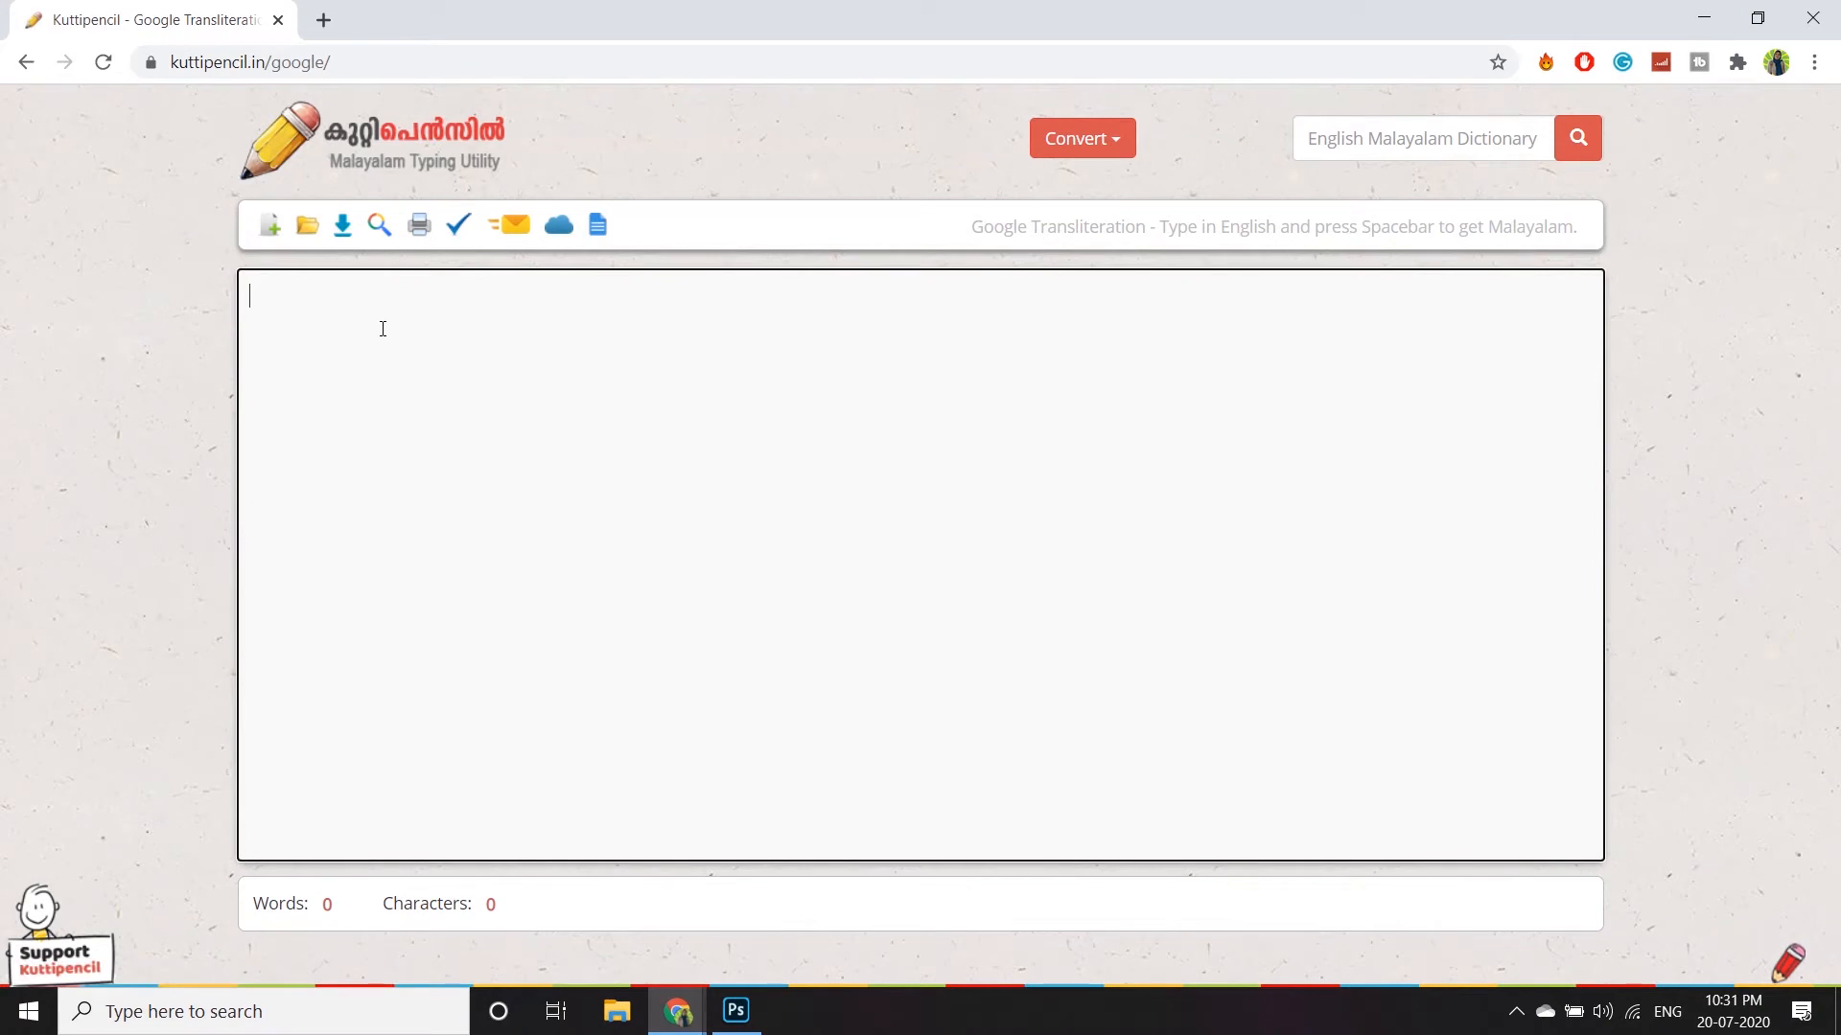
type("ga")
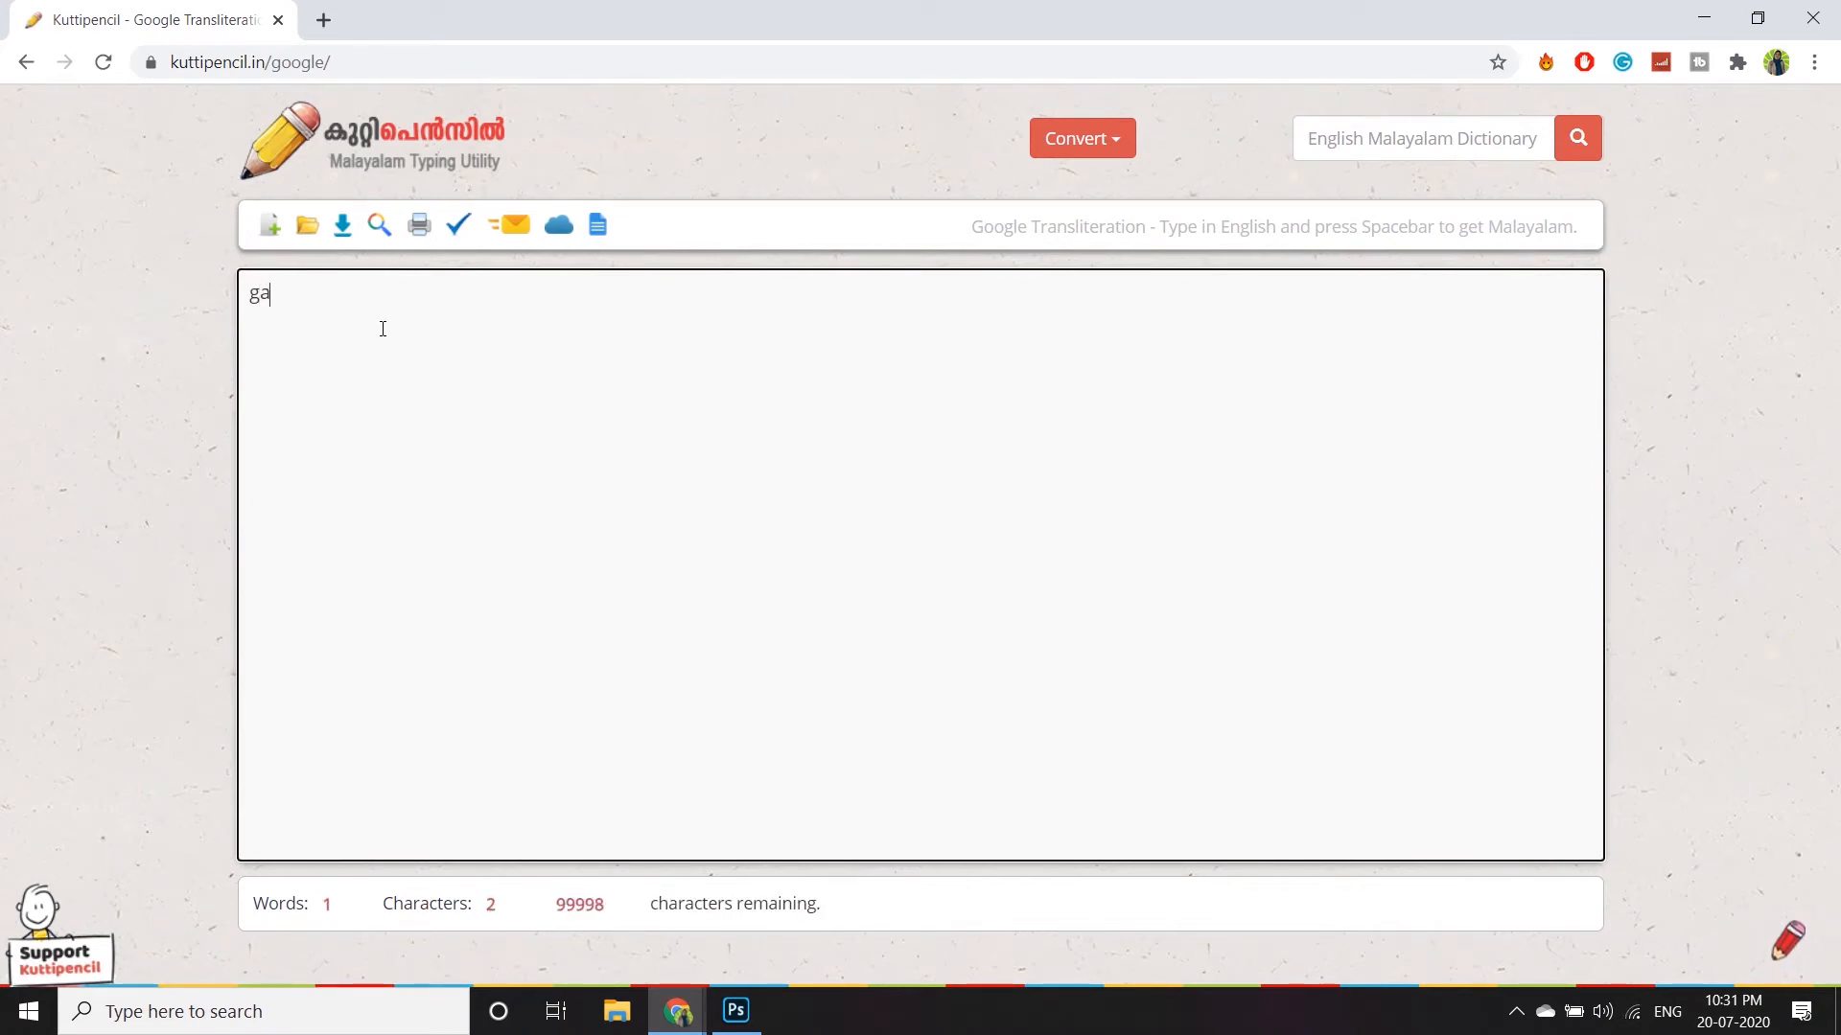
type("ayath")
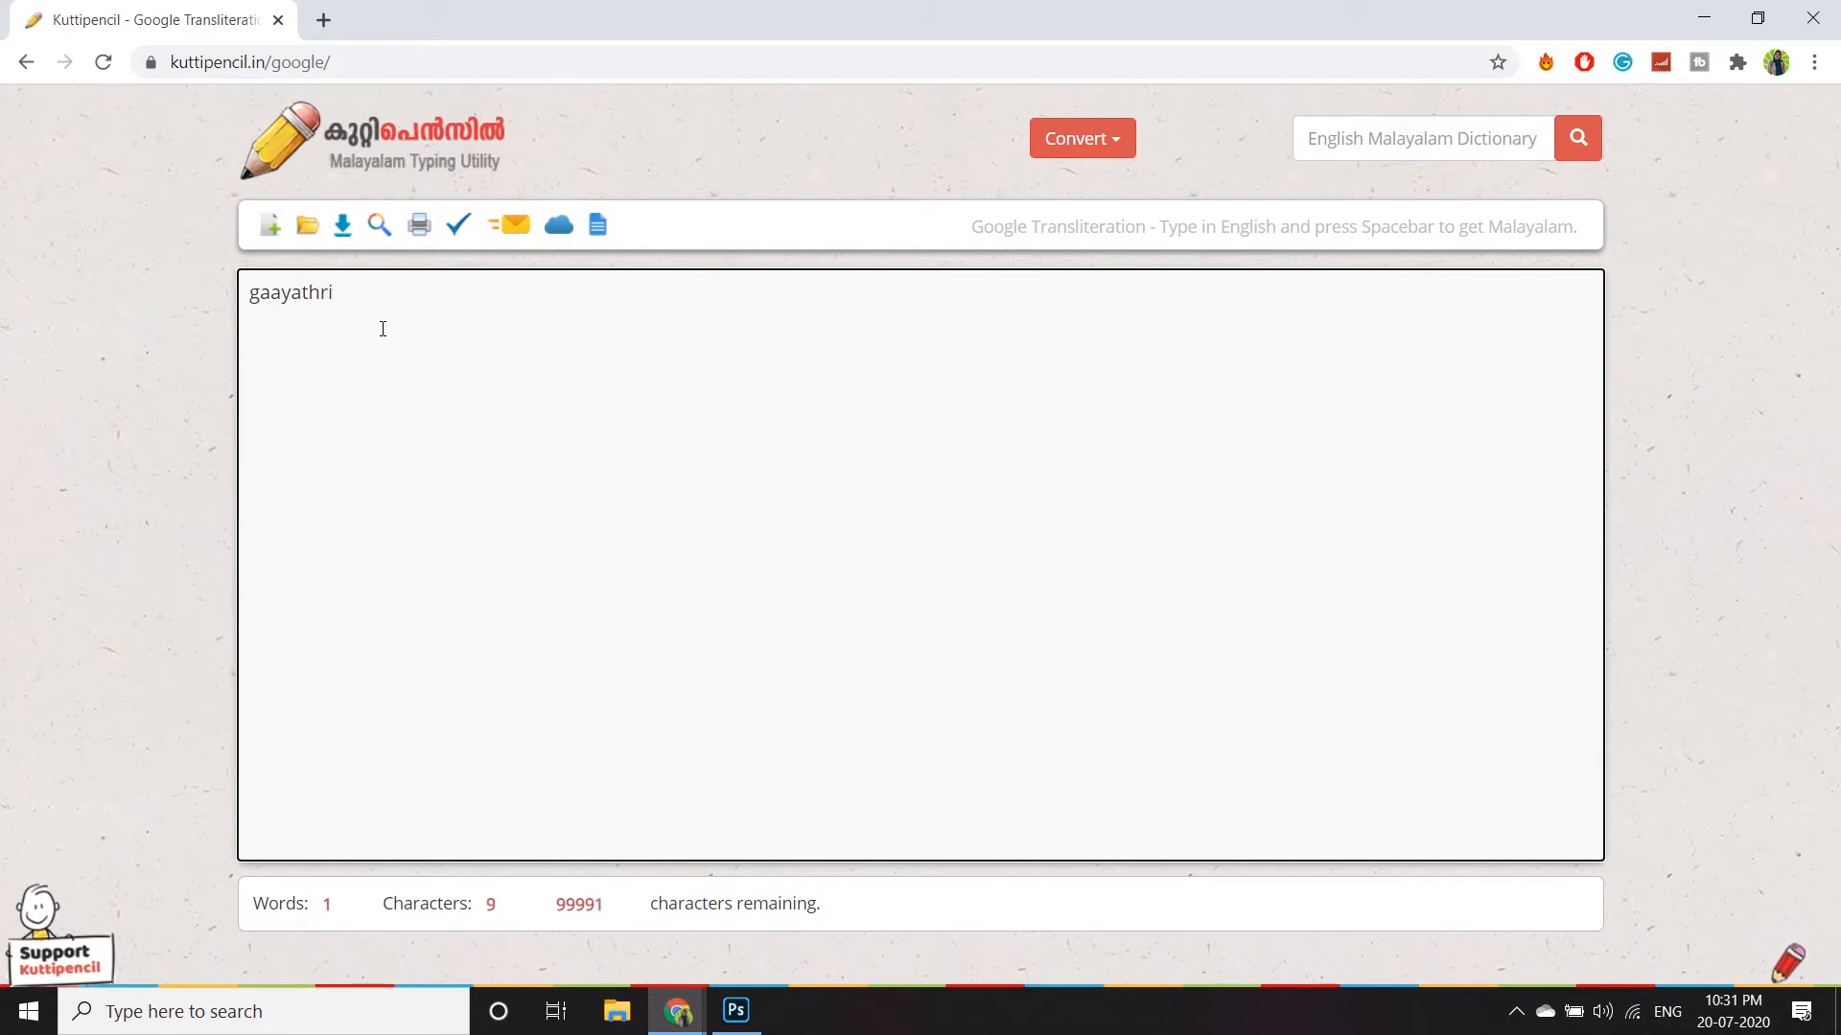
type("ri")
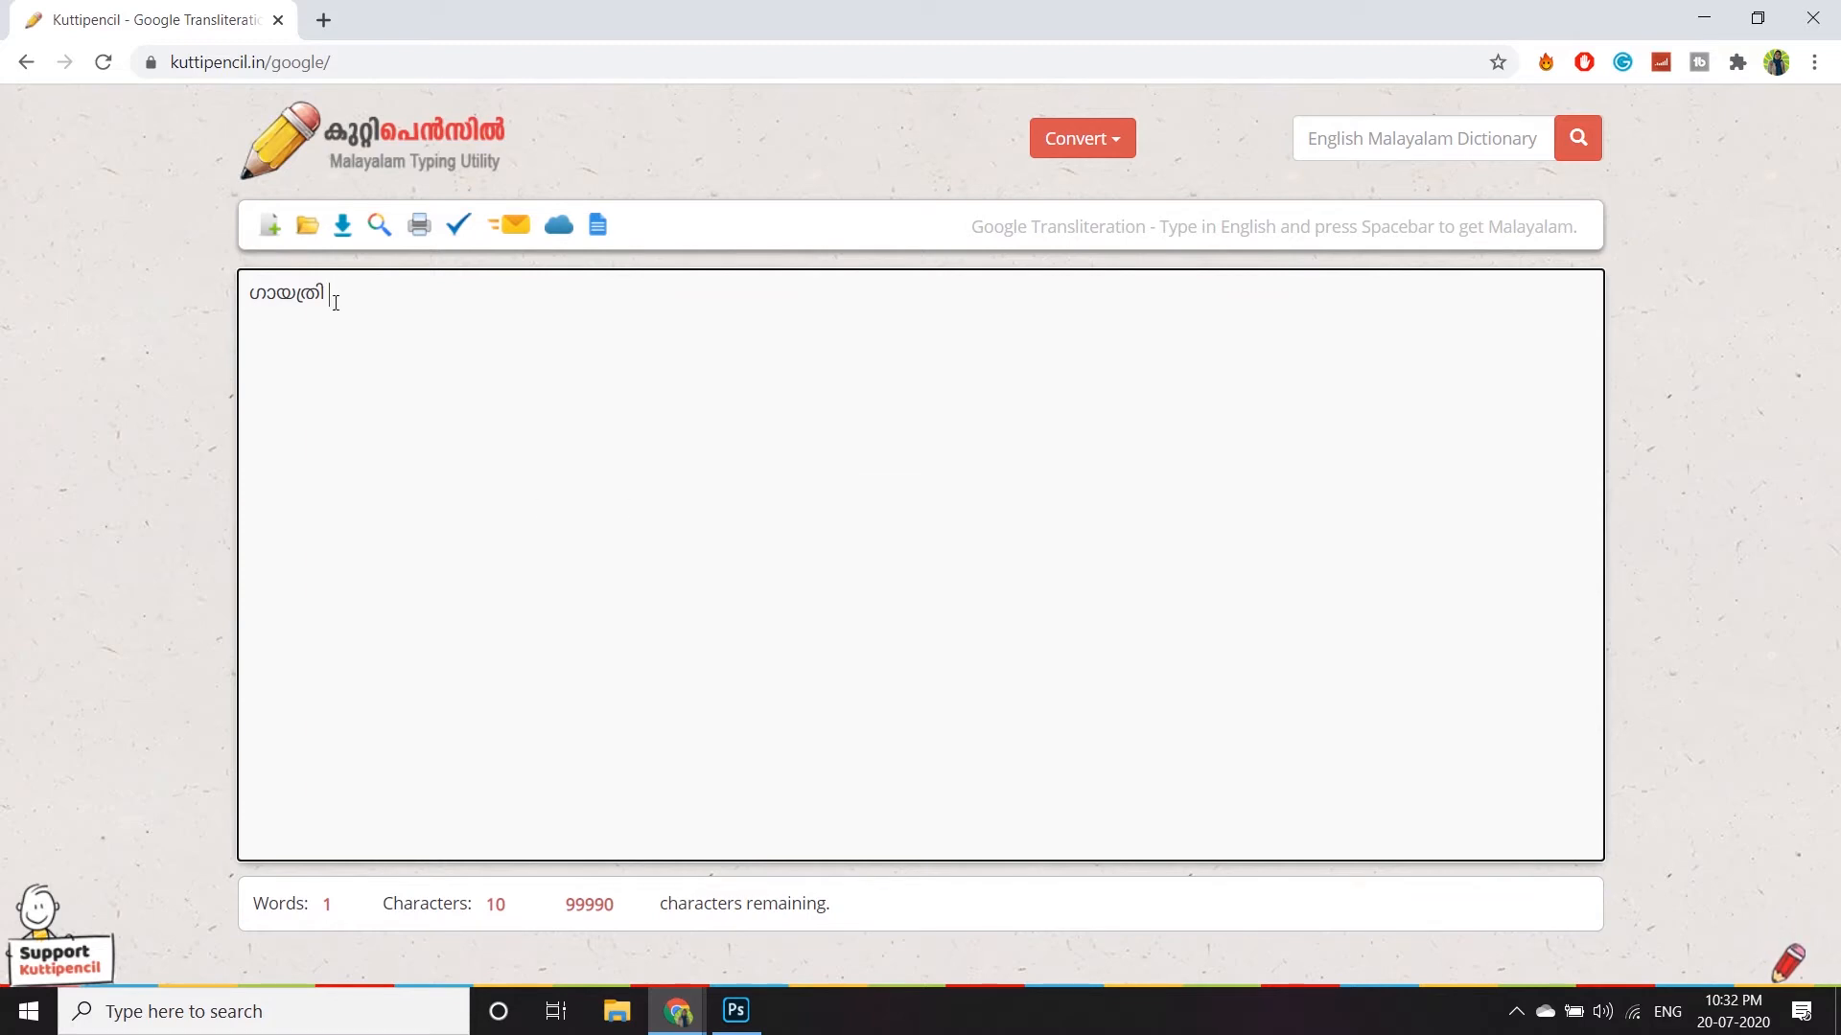
Convert the Malayalam word to FML Series, copy the converted text and close the conversion dialog
left_click(1114, 143)
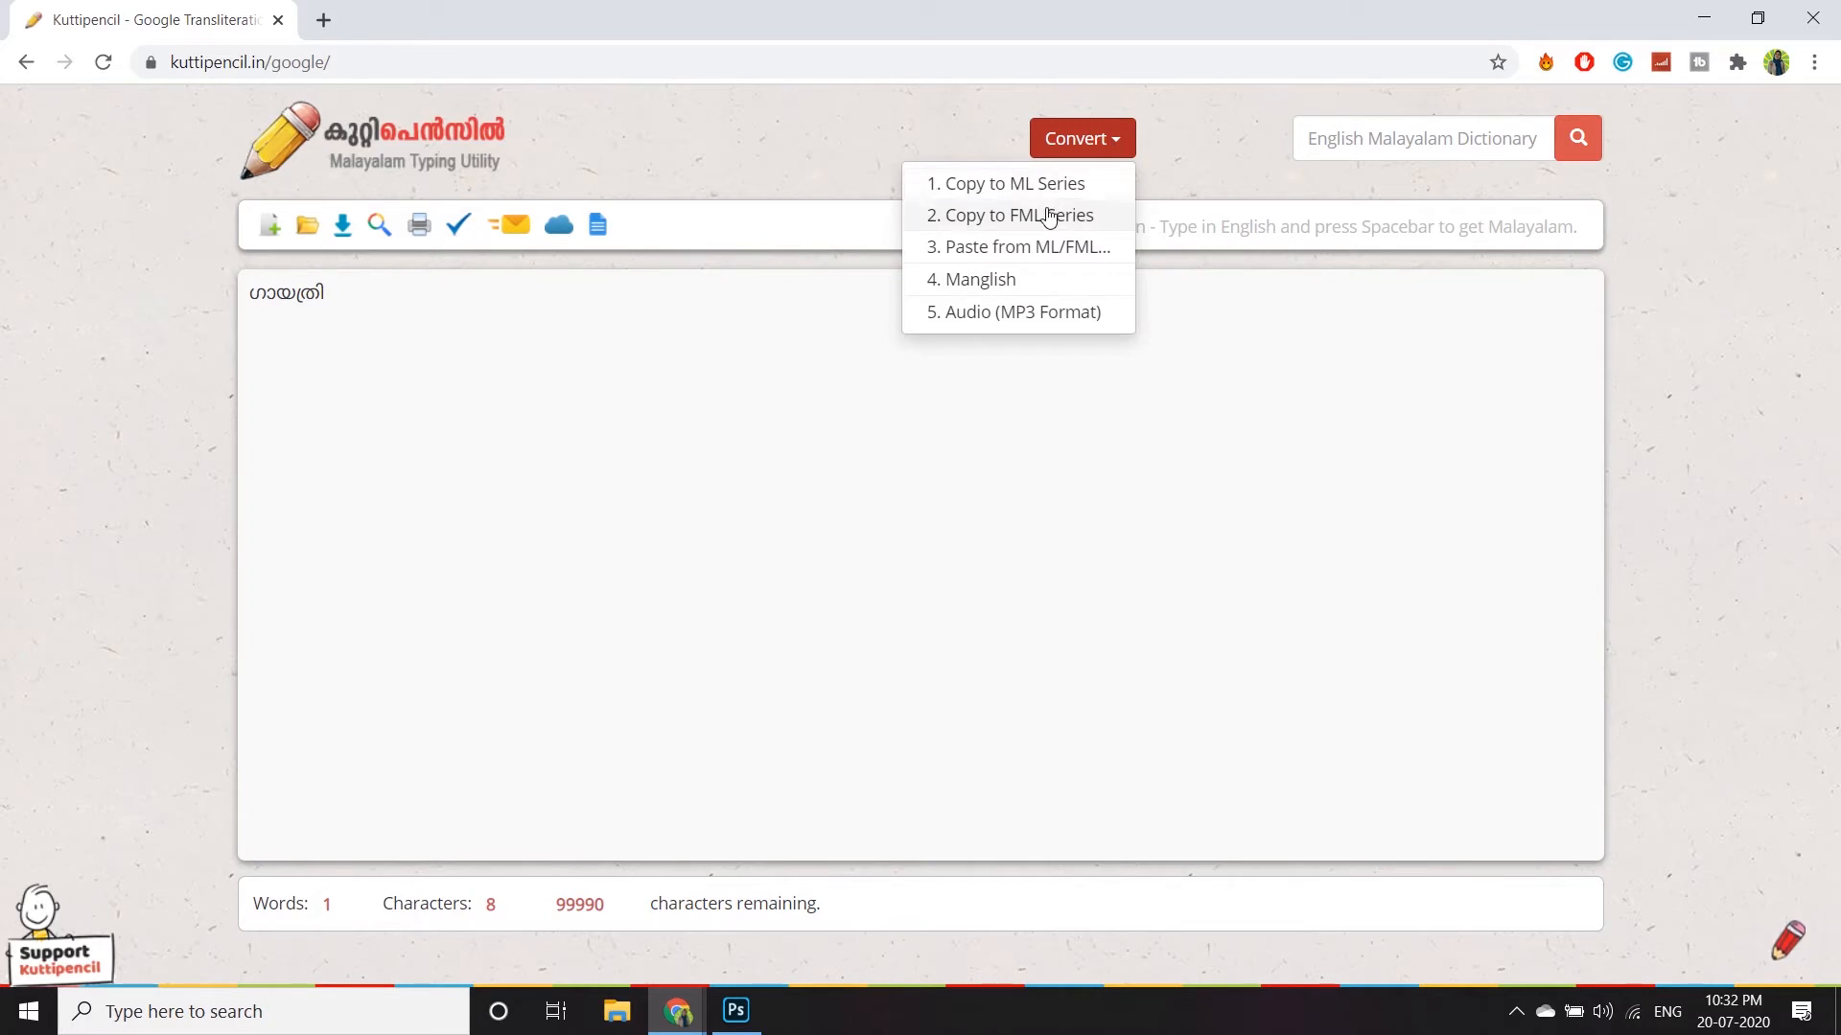
left_click(955, 216)
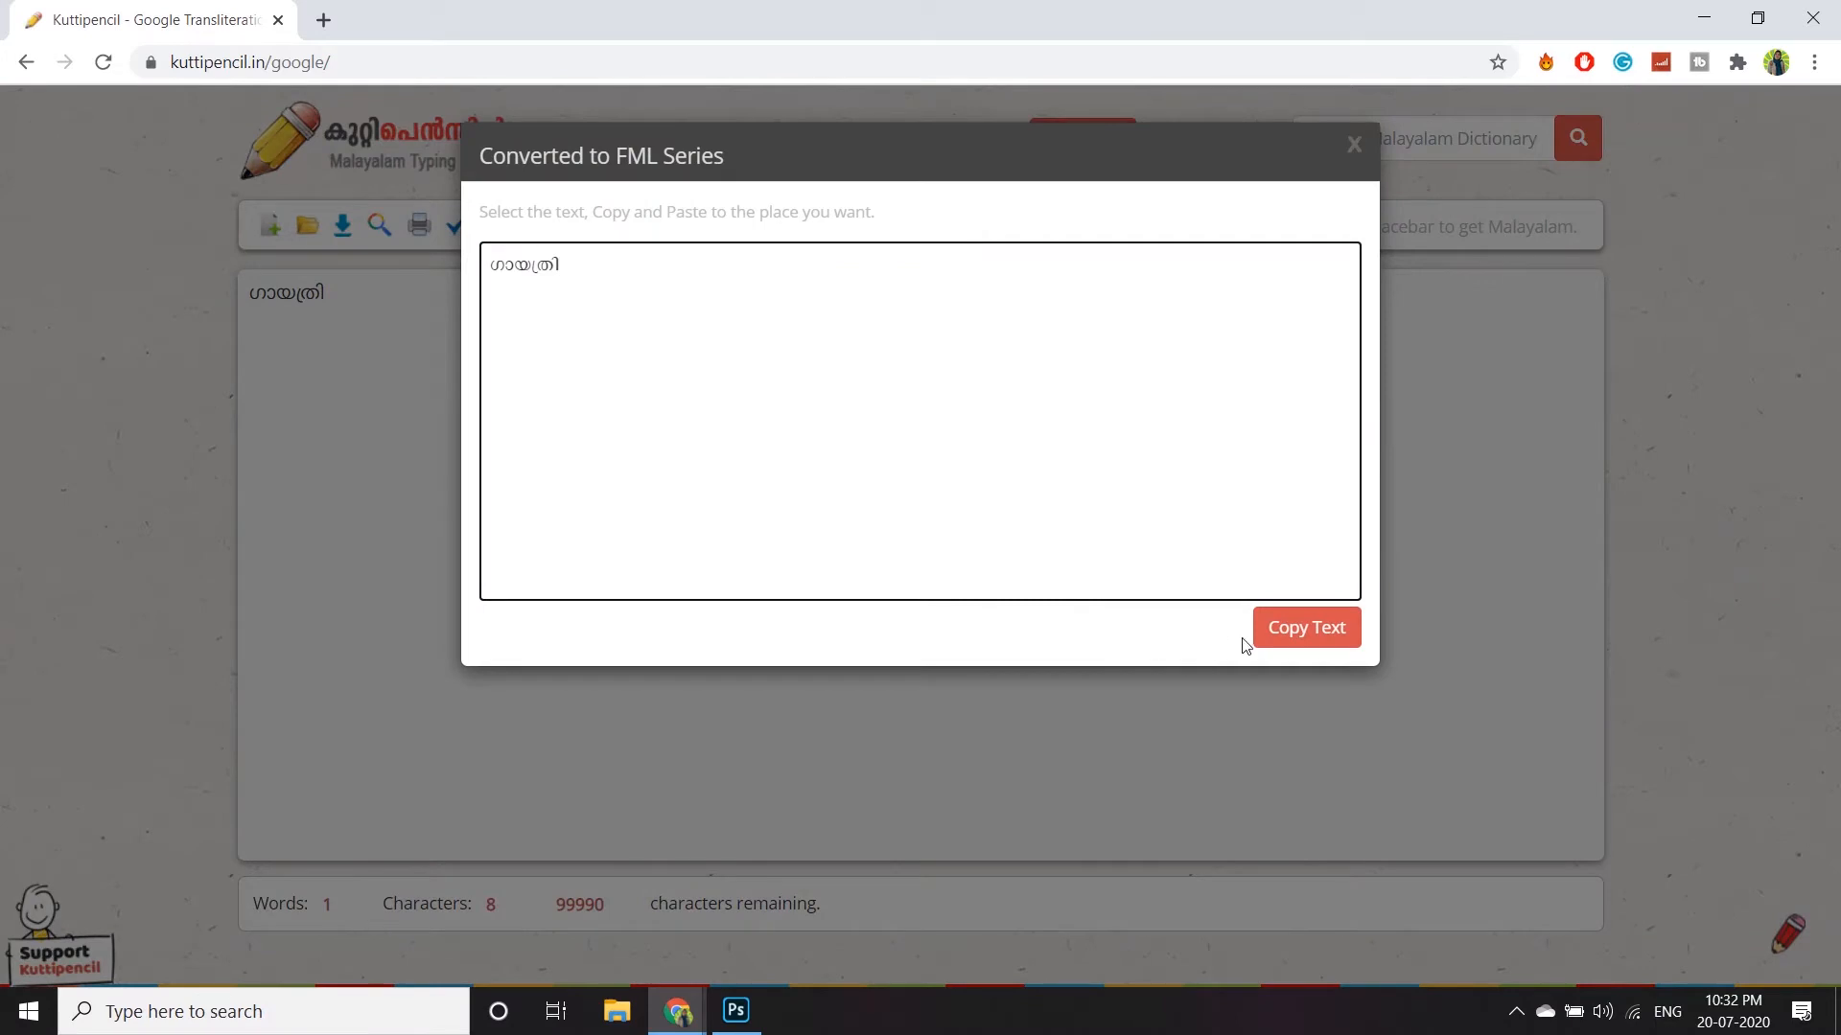
left_click(1299, 629)
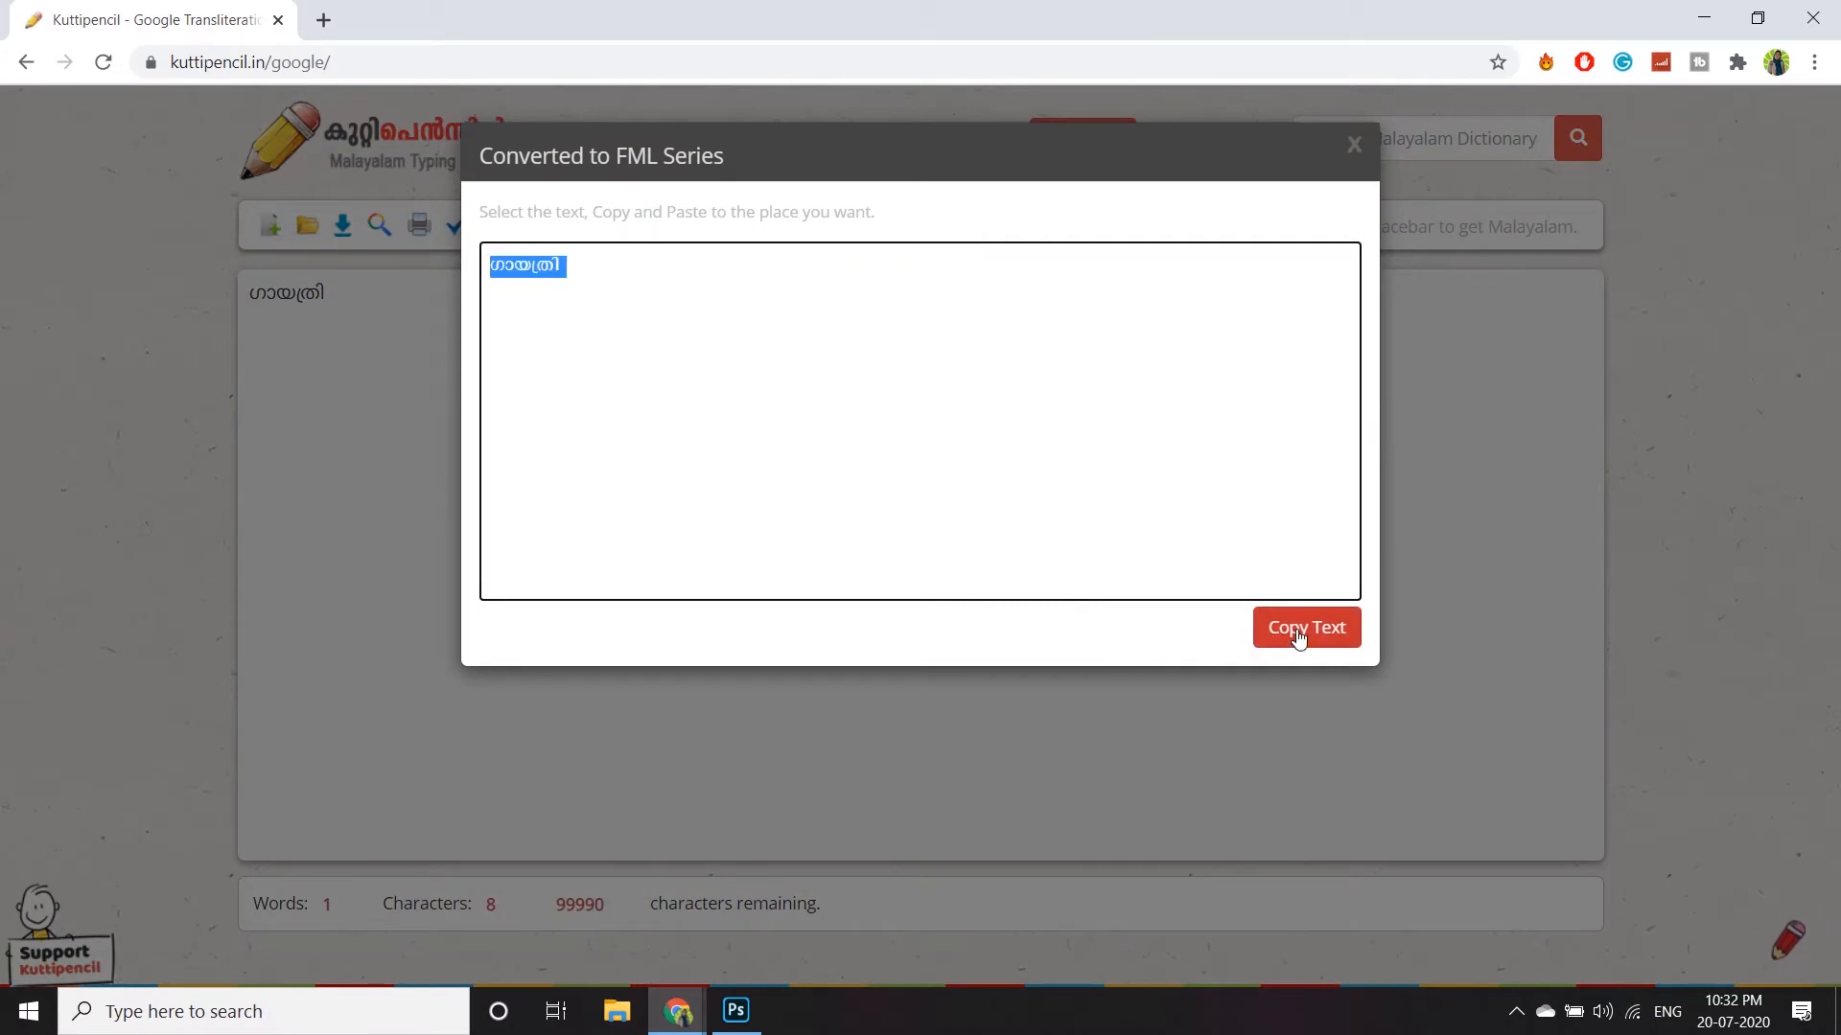
left_click(1355, 148)
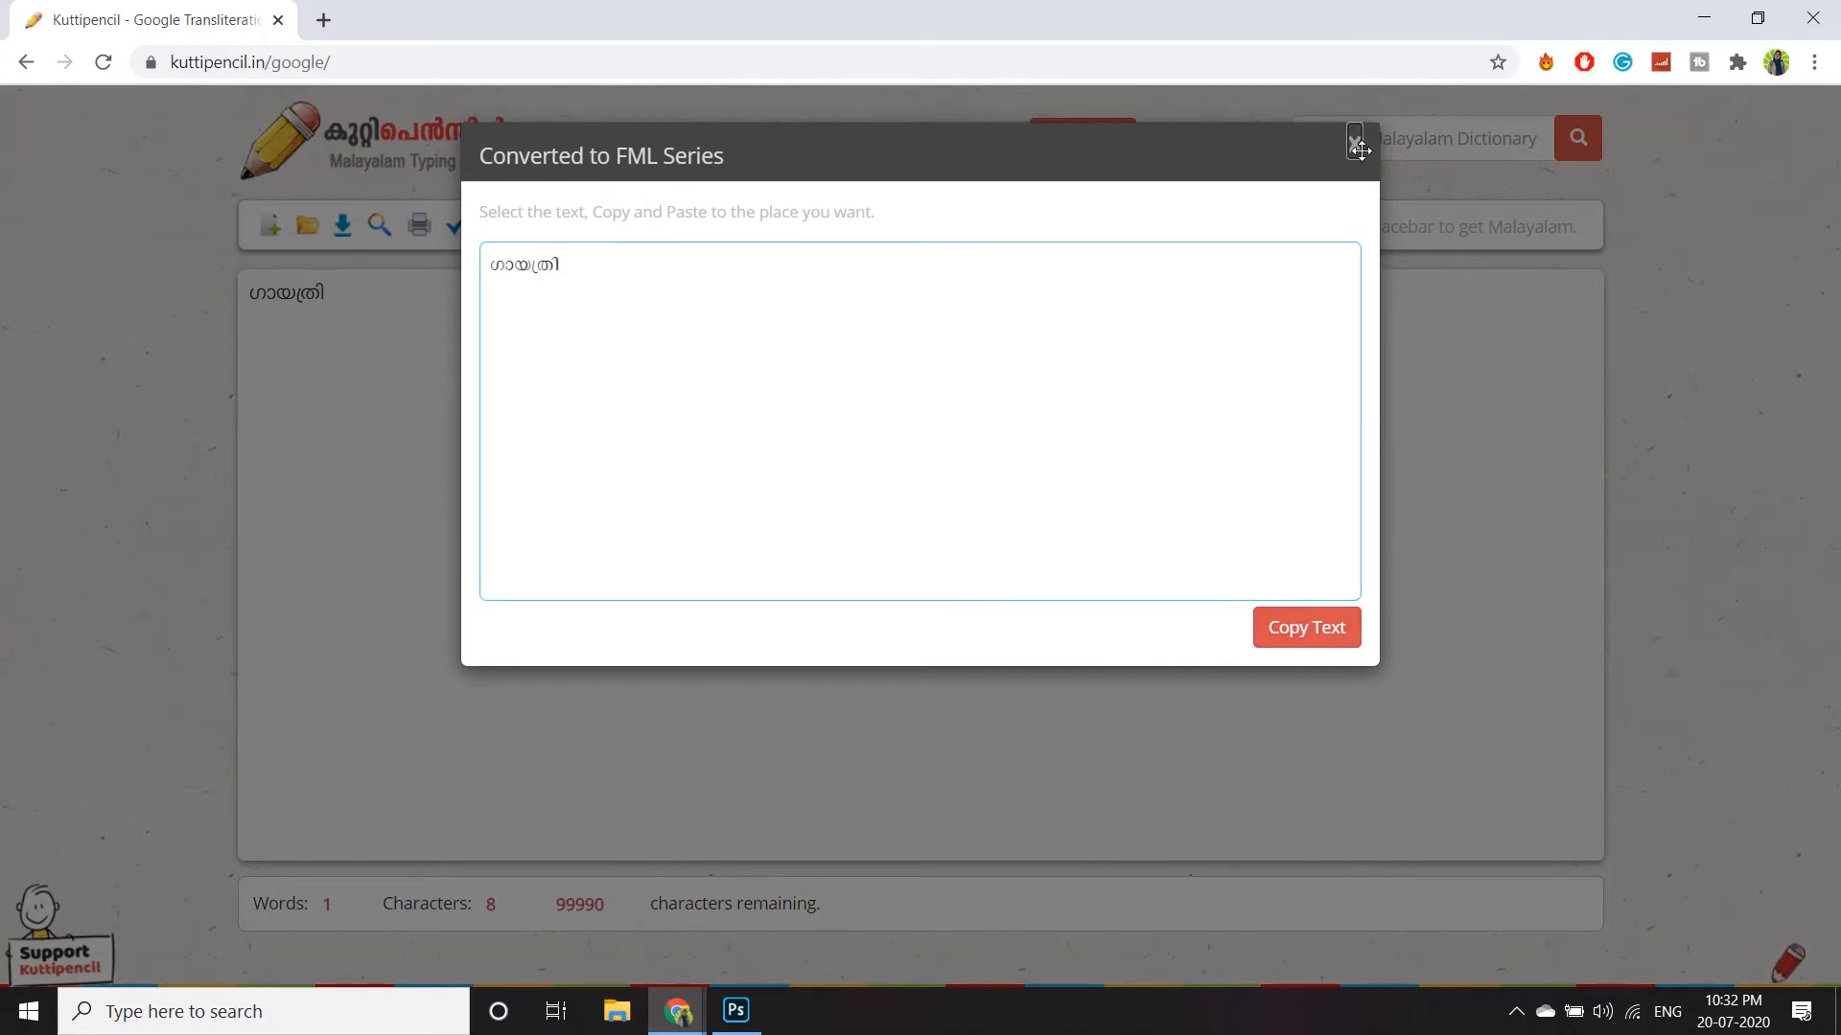
left_click(1361, 145)
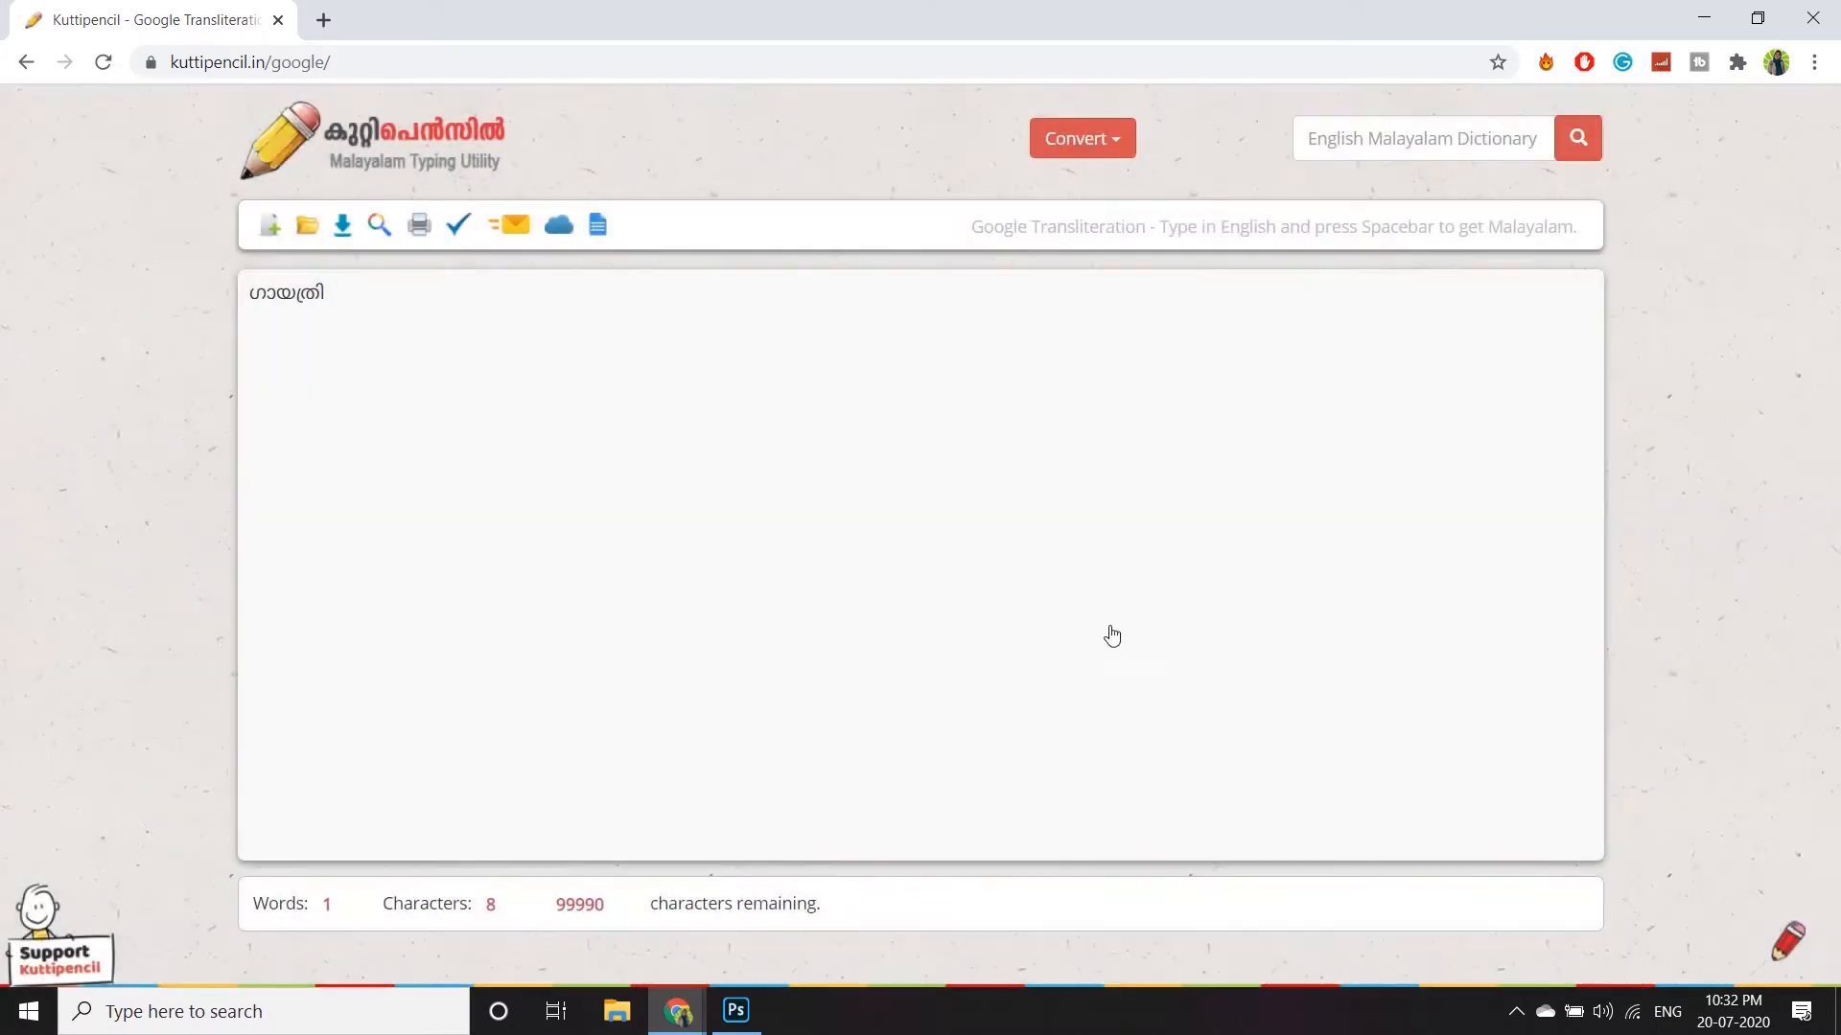
Switch to Photoshop and paste the copied FML text into a new type layer near the canvas's middle
left_click(741, 1014)
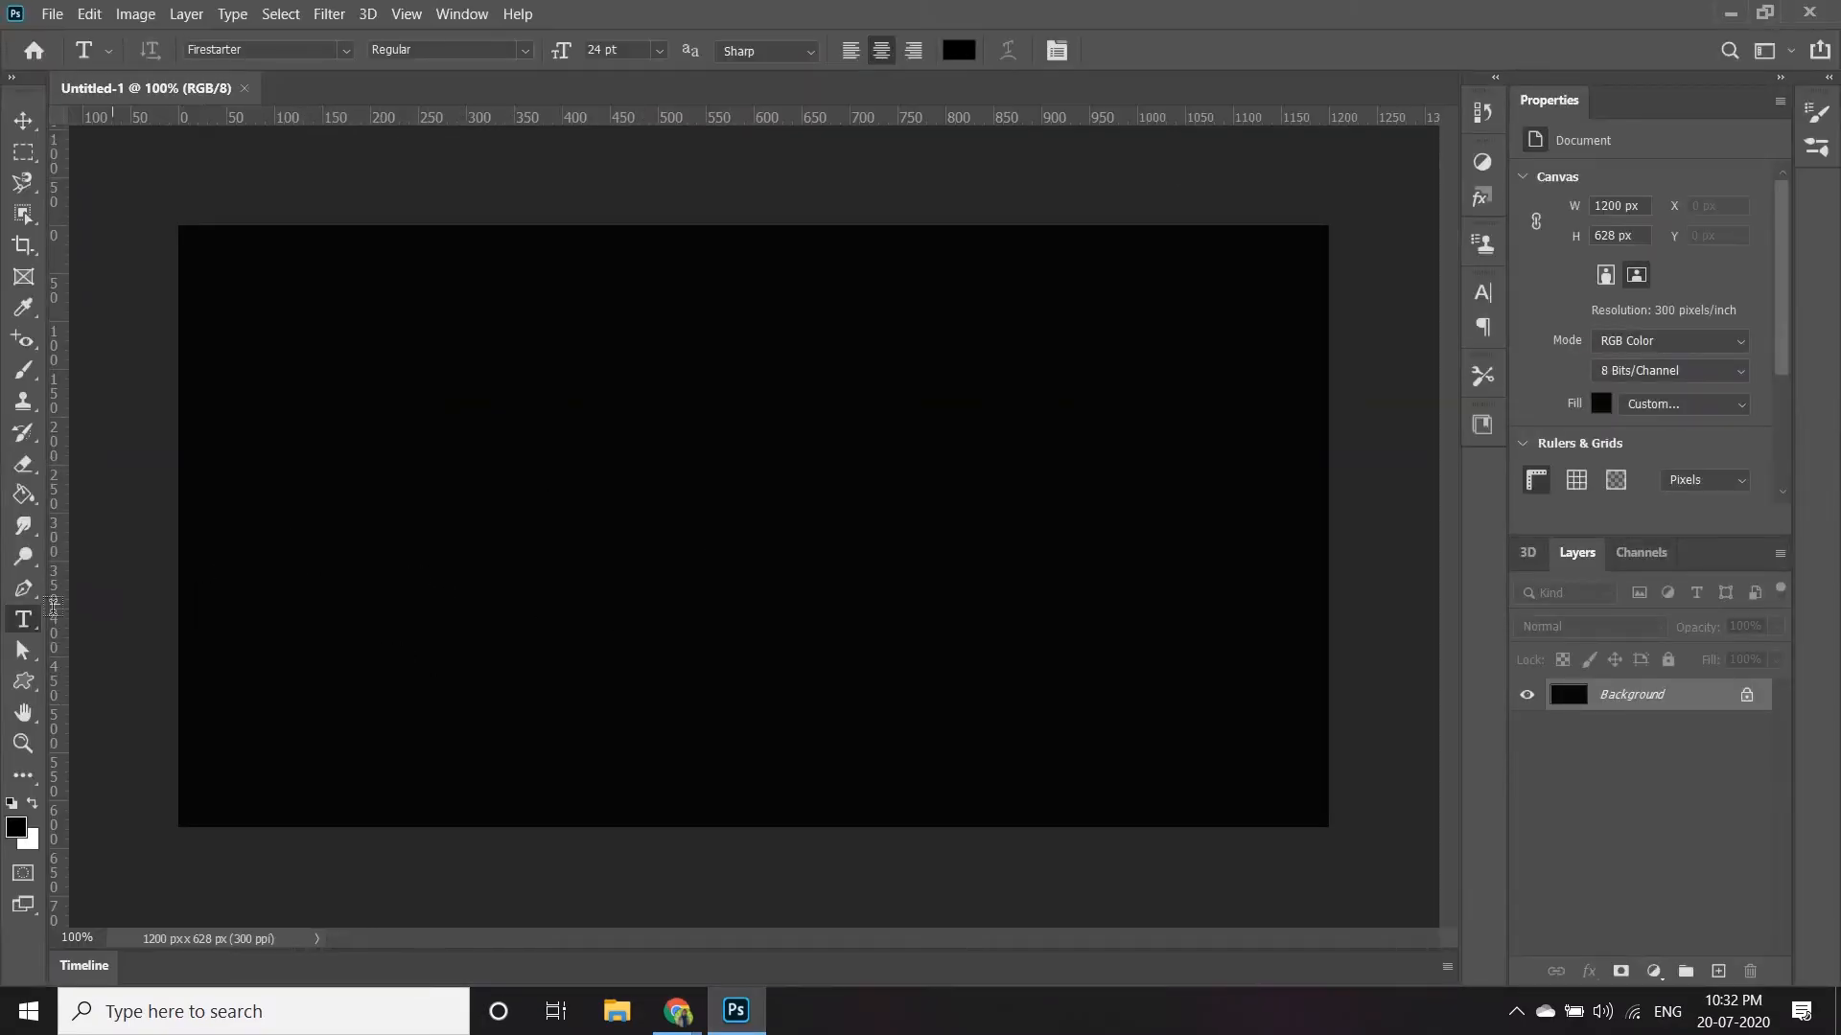
left_click(606, 521)
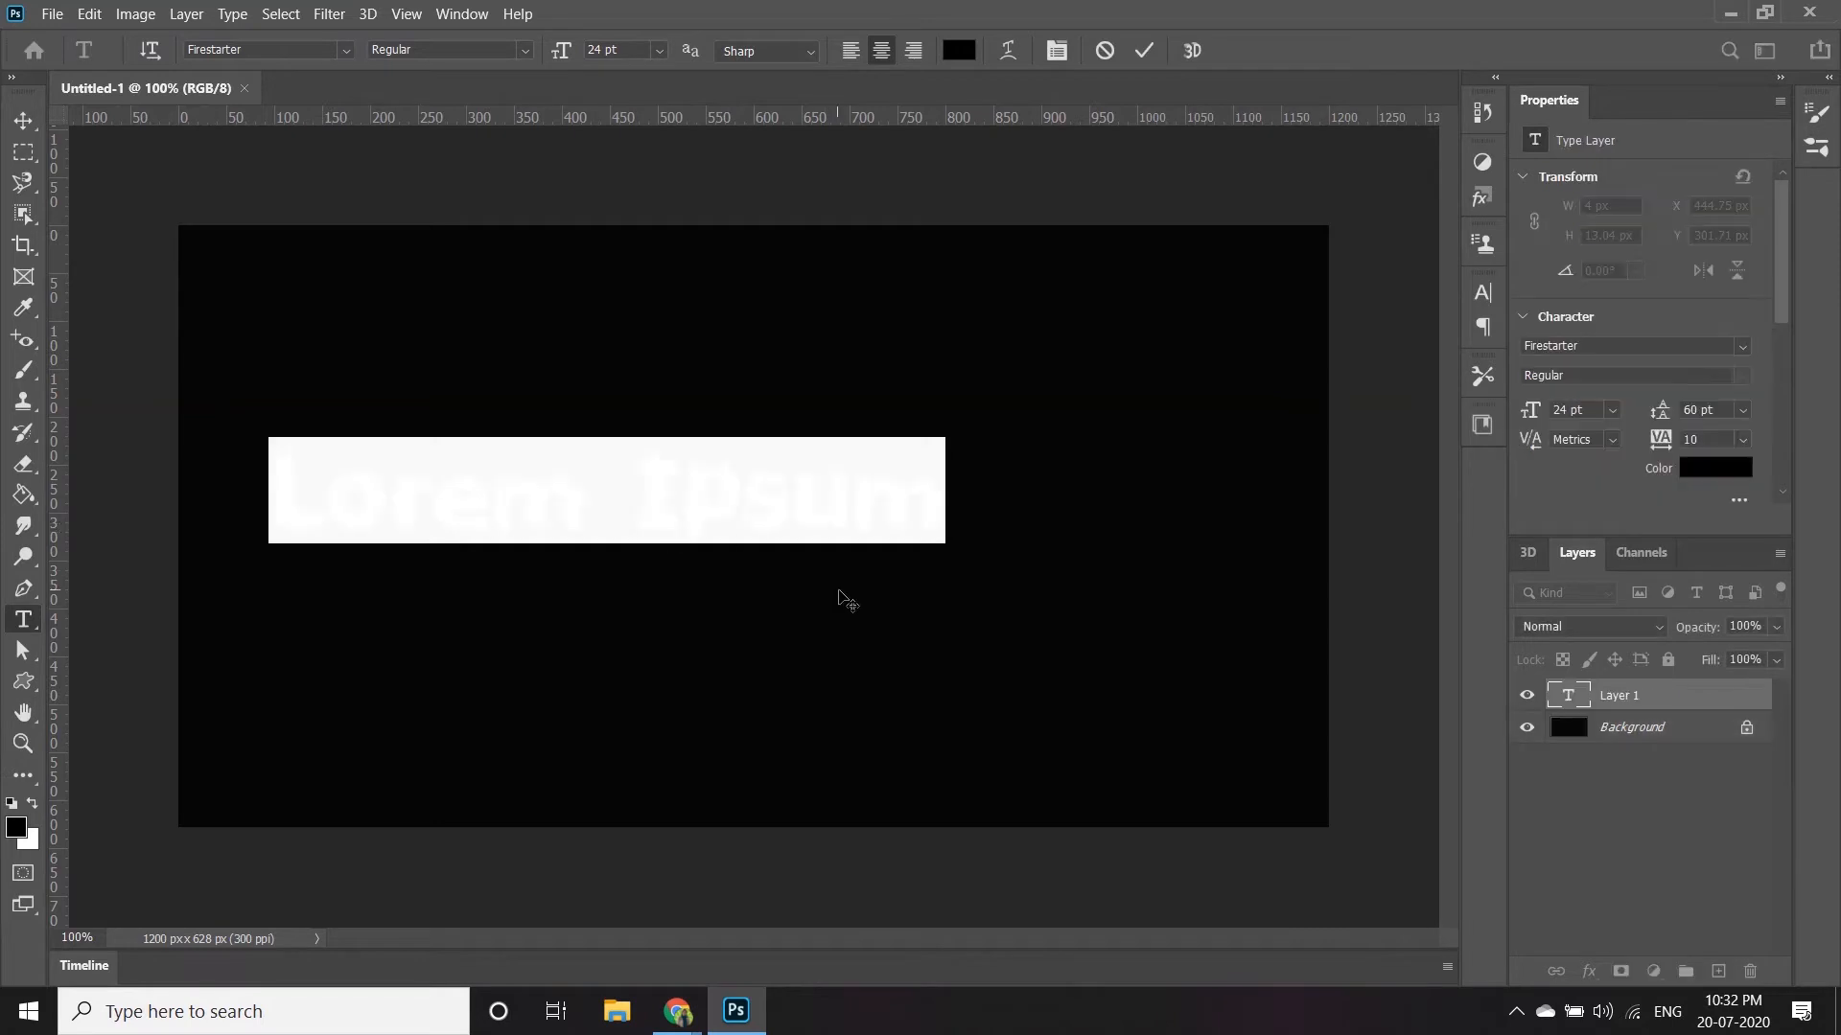
type("Km-h-iXn-")
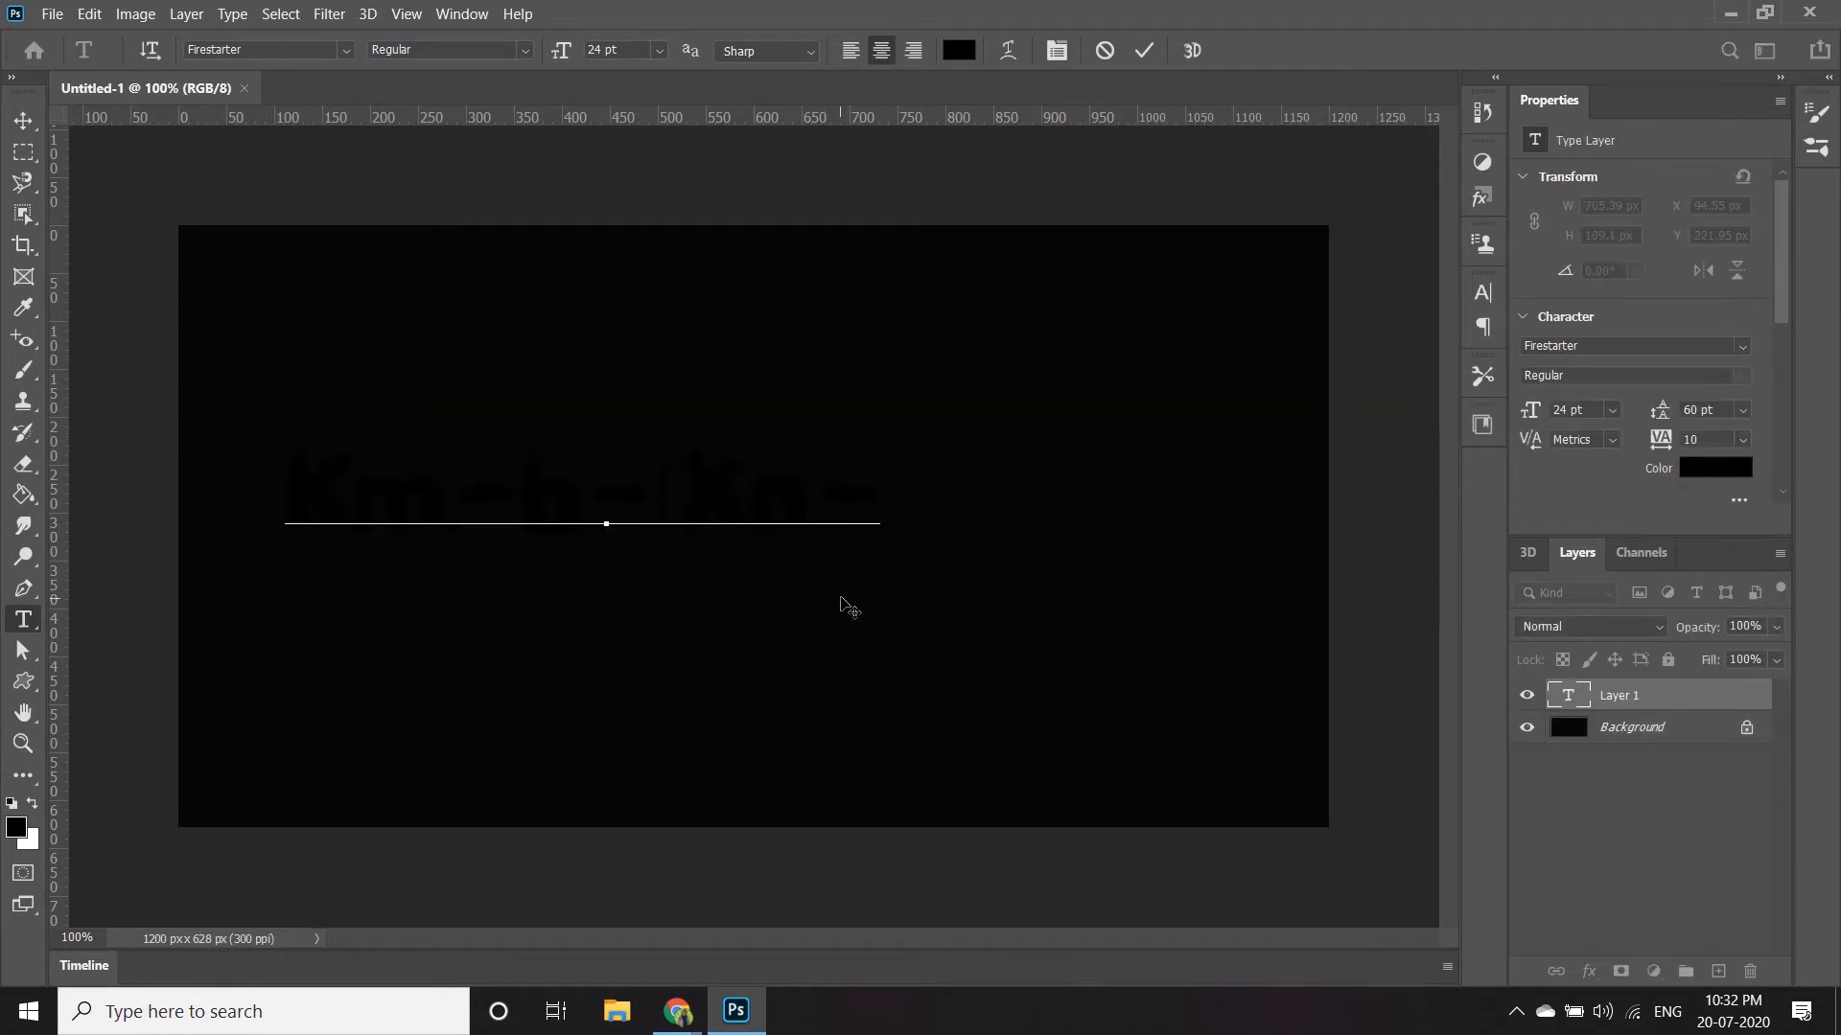
Select all of the pasted text and set its colour to off-white #f9efef
left_click(960, 51)
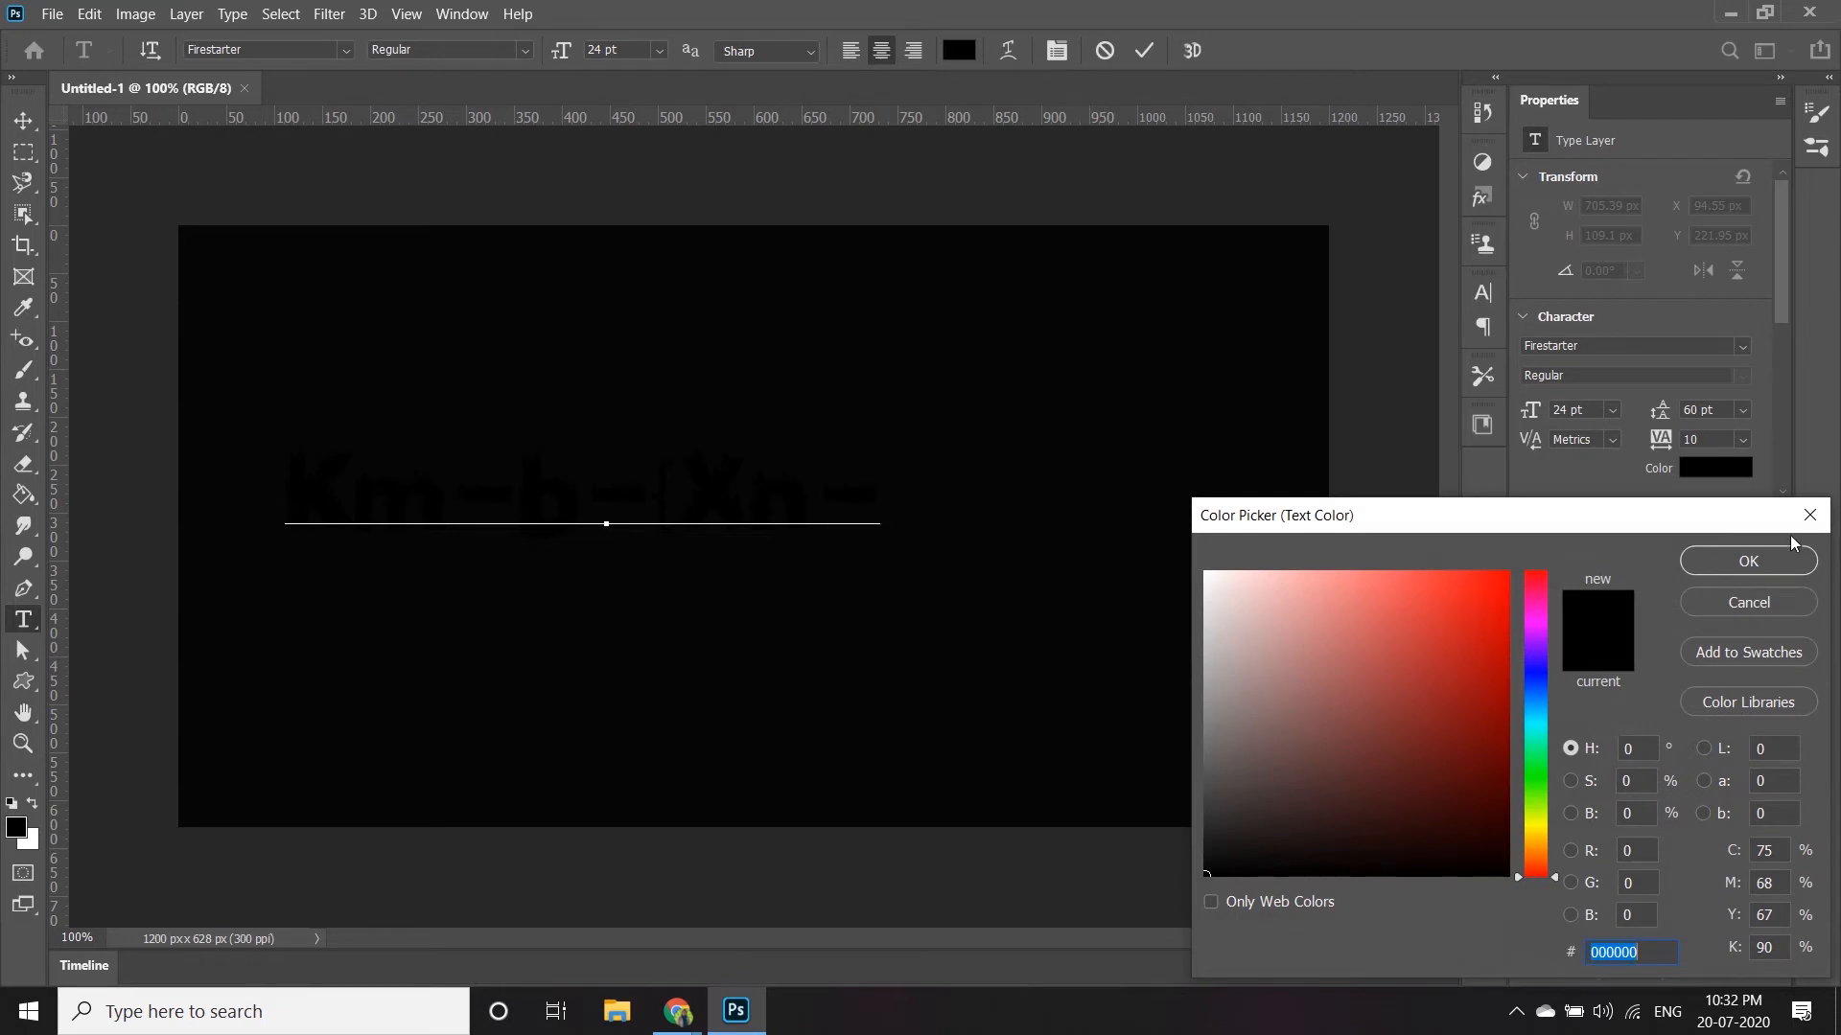
left_click(1749, 561)
key("ctrl+a")
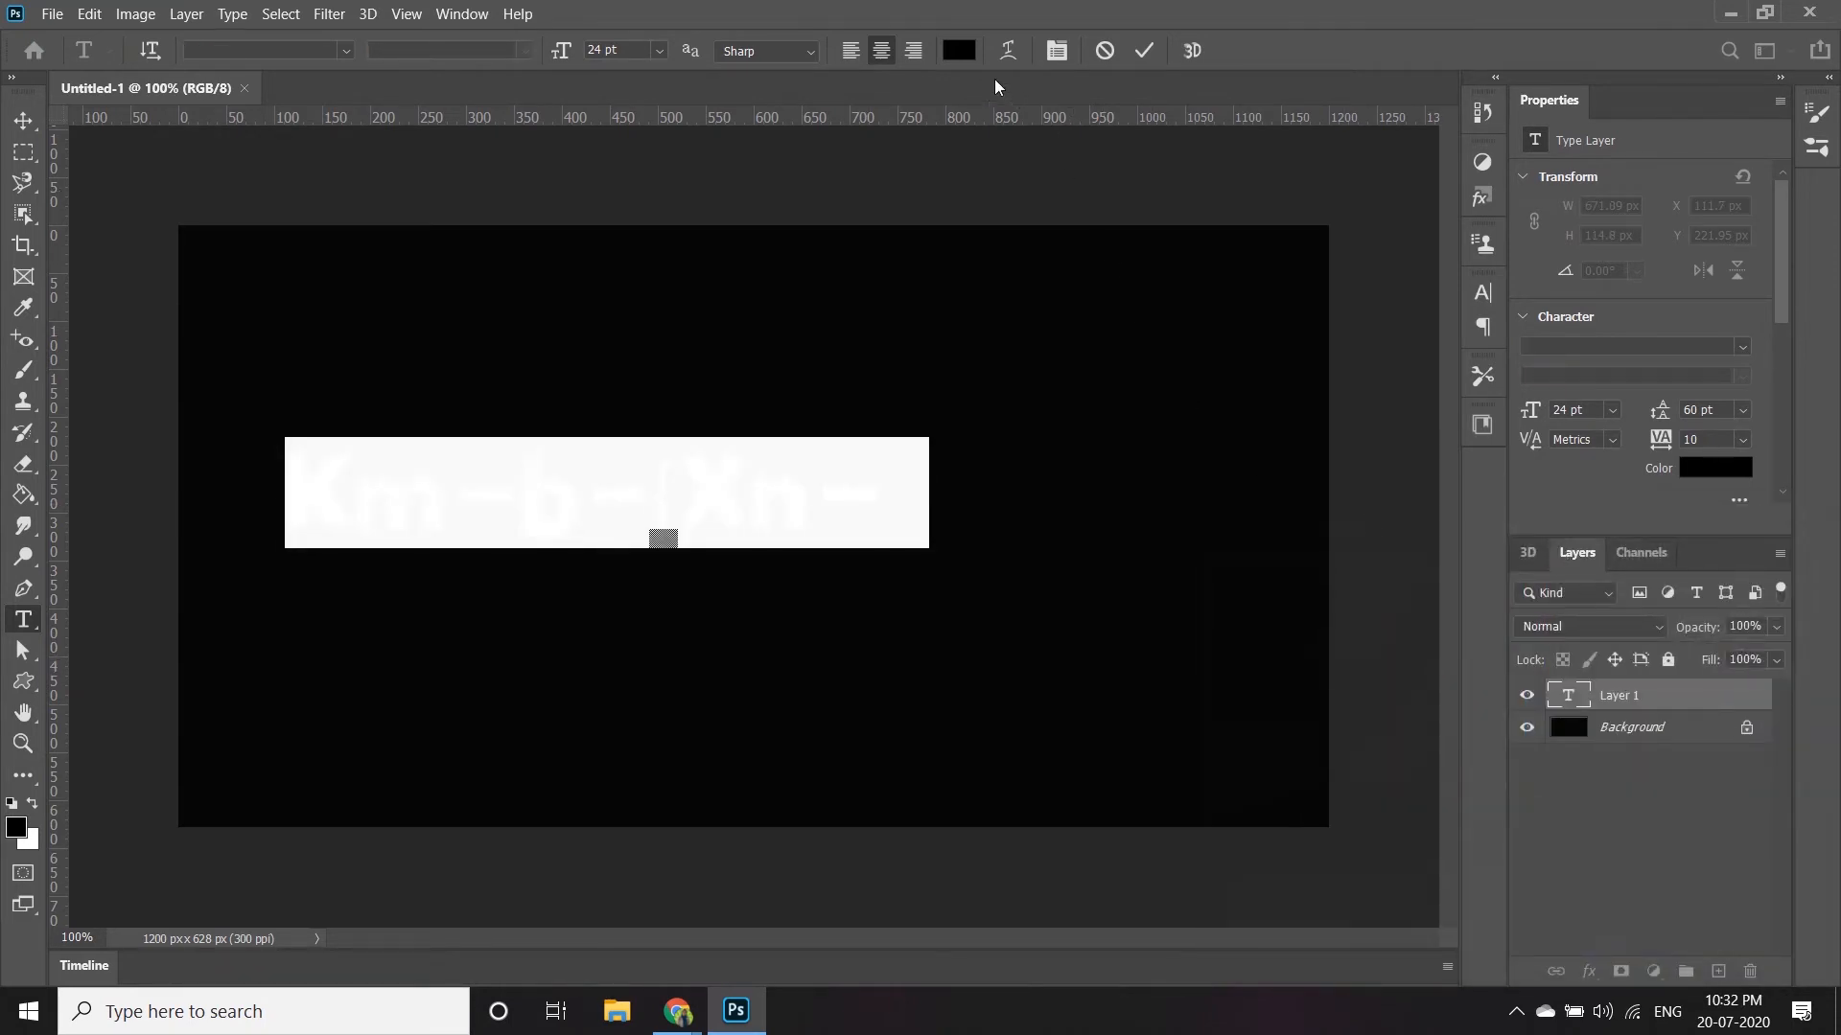
left_click(959, 51)
left_click(1214, 579)
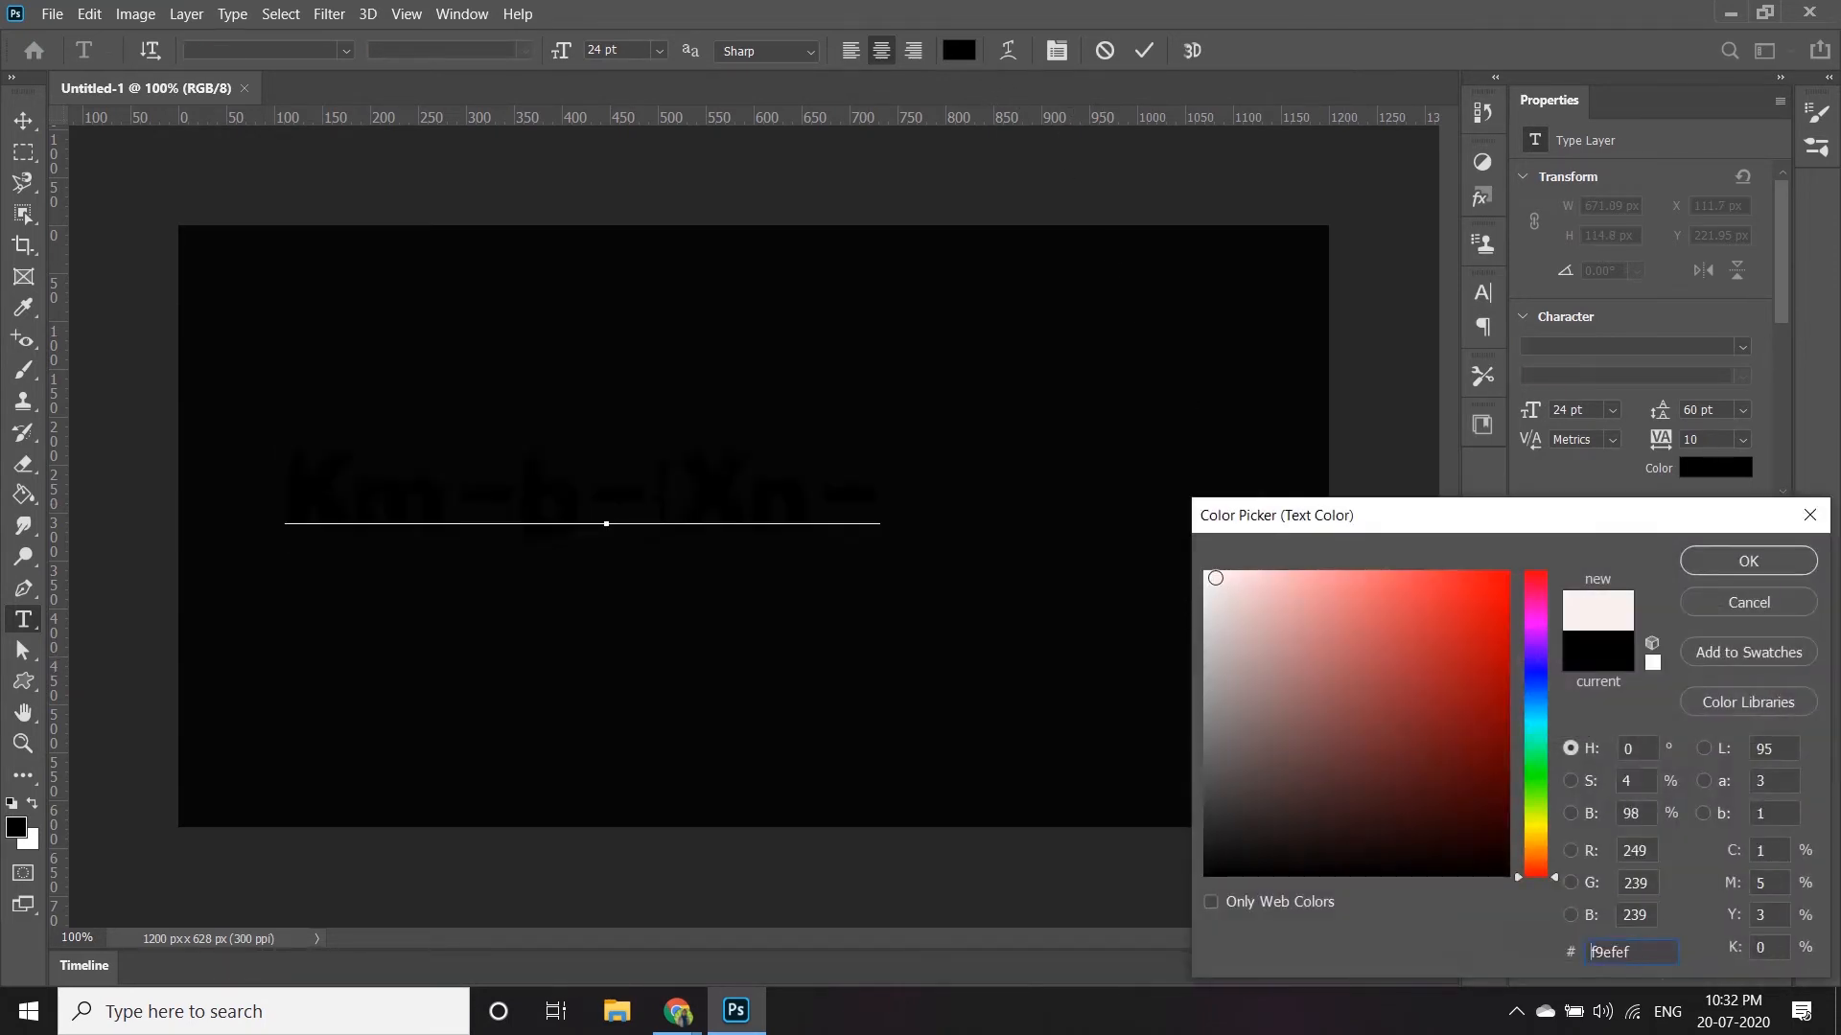
left_click(1749, 561)
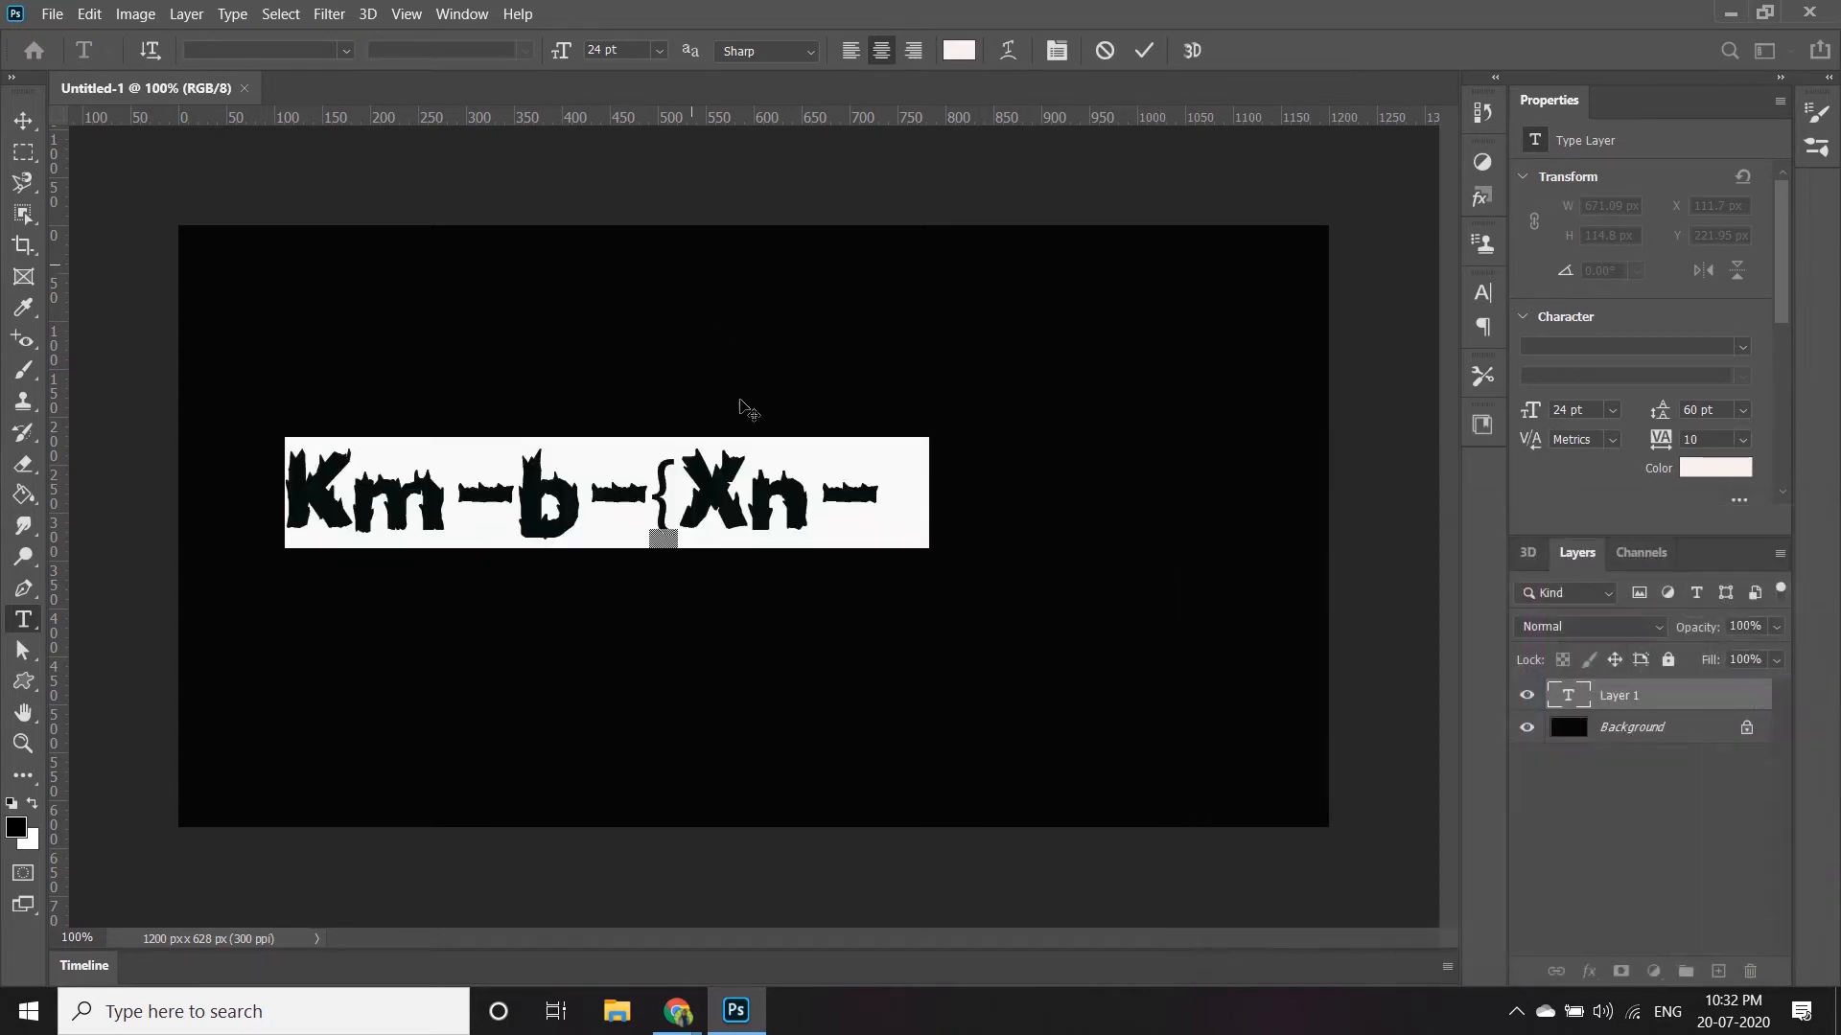
mouse_move(682, 551)
left_click(791, 582)
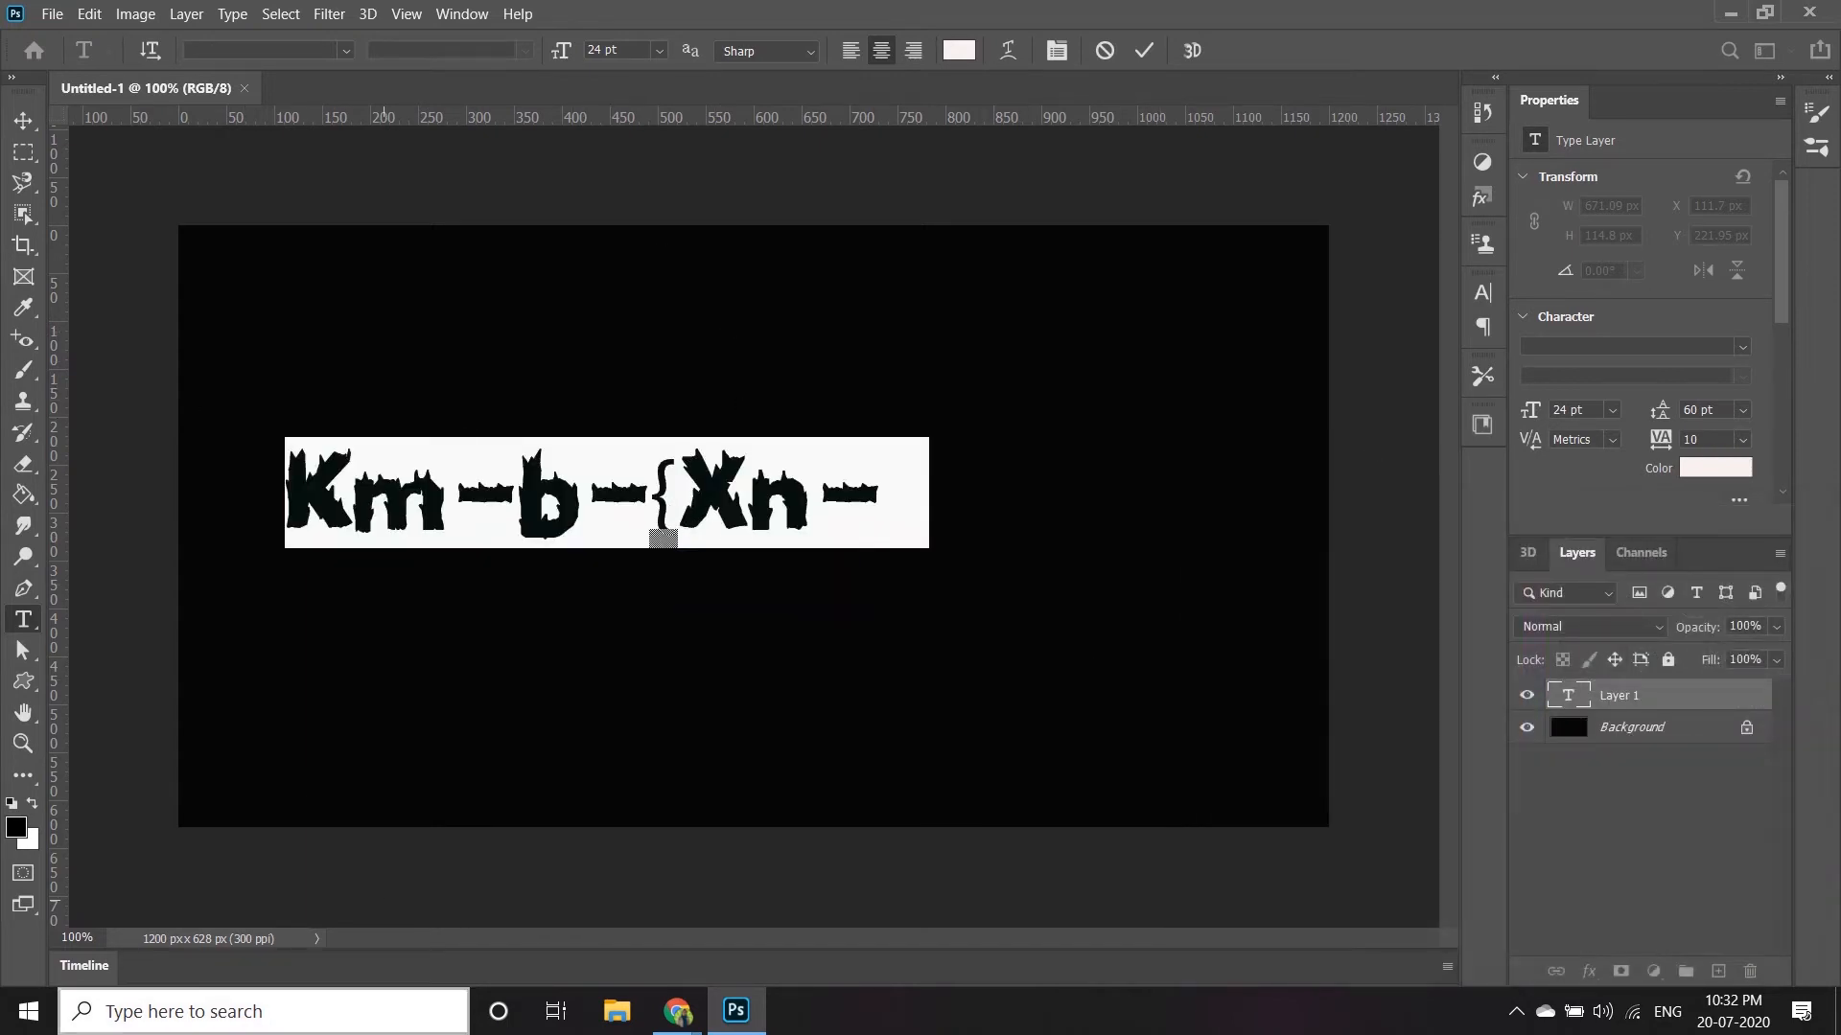
Switch to the Chrome window with the transliteration page and search the web for "malayalam fonts" in a new tab
mouse_move(678, 1011)
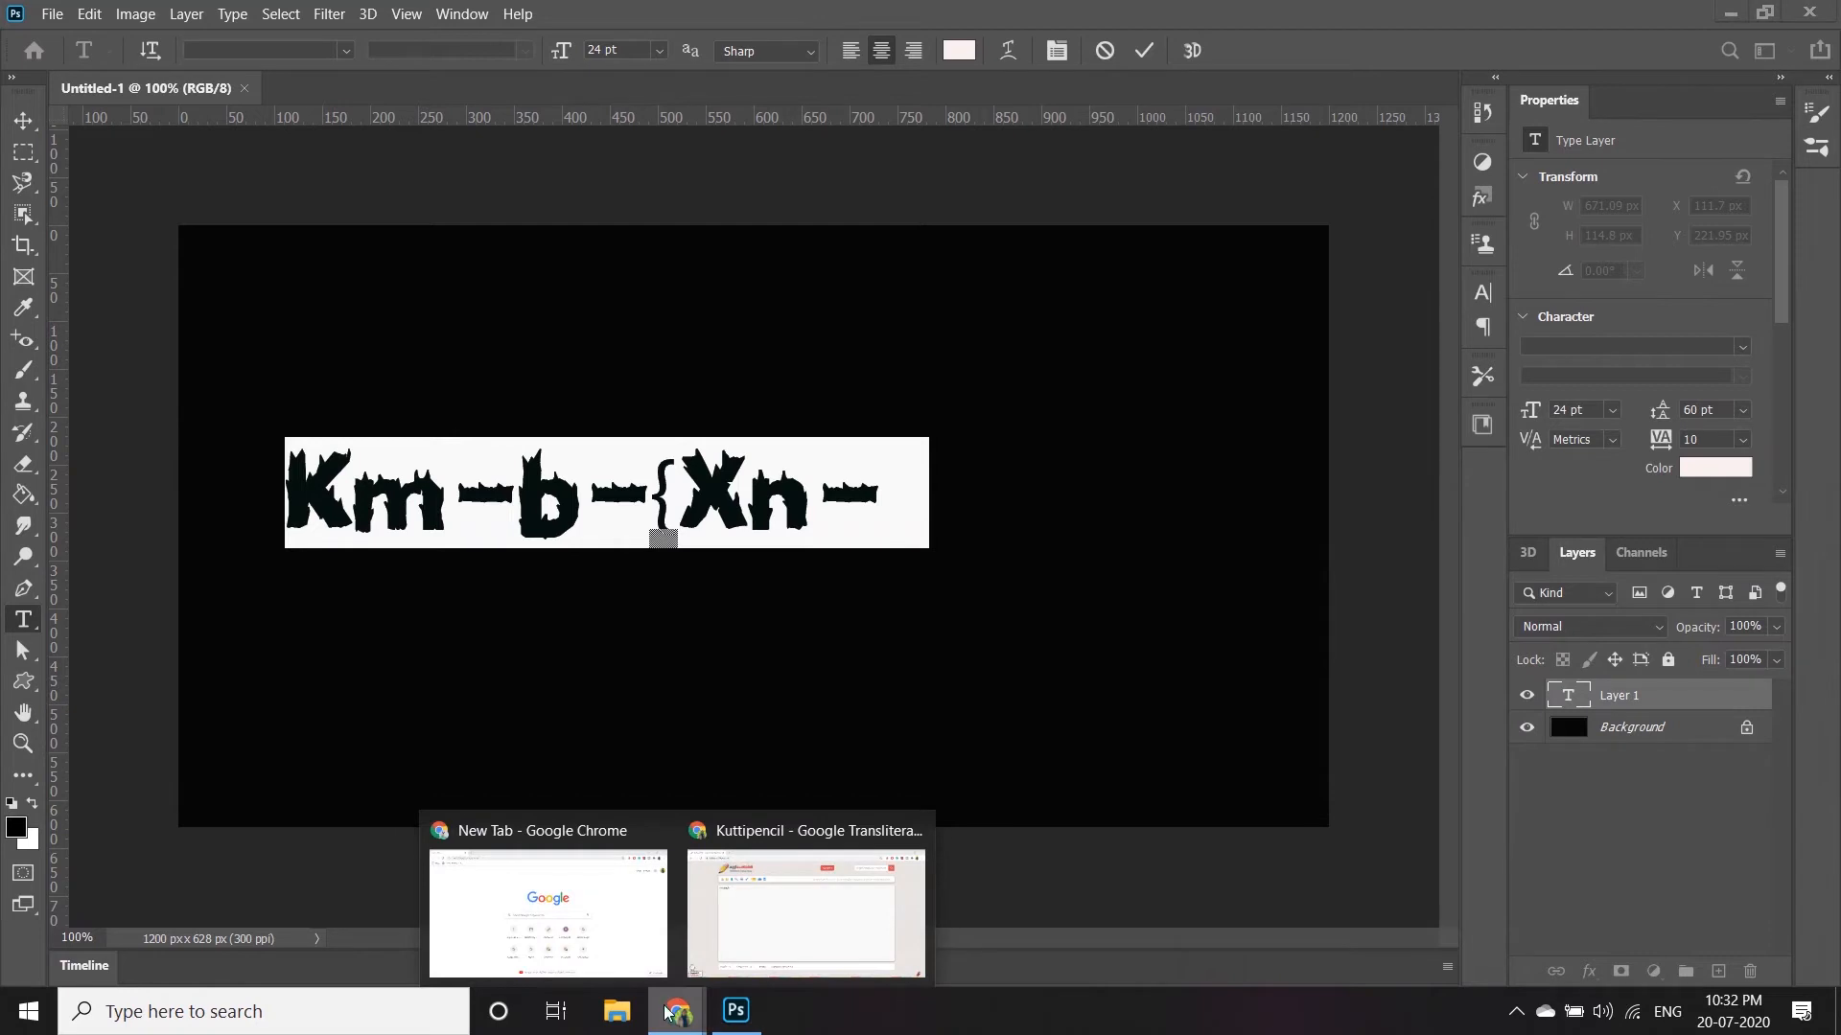
left_click(735, 945)
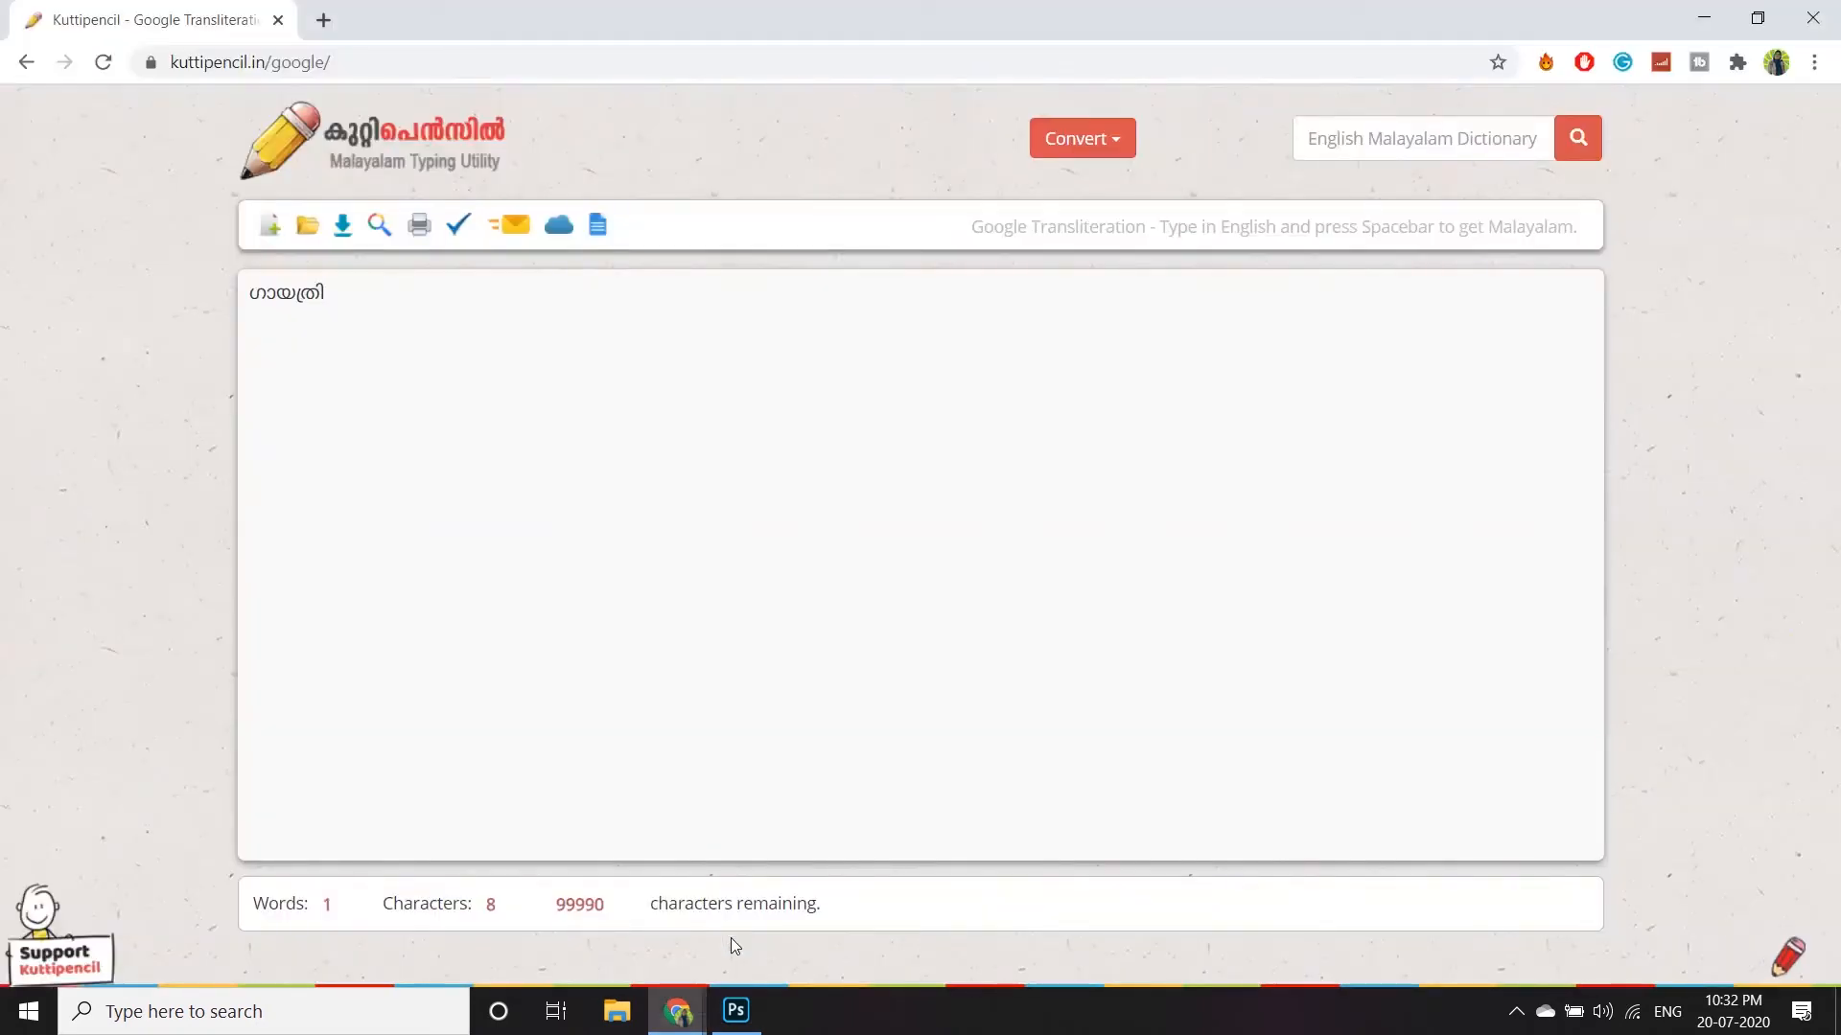
left_click(323, 20)
left_click(657, 514)
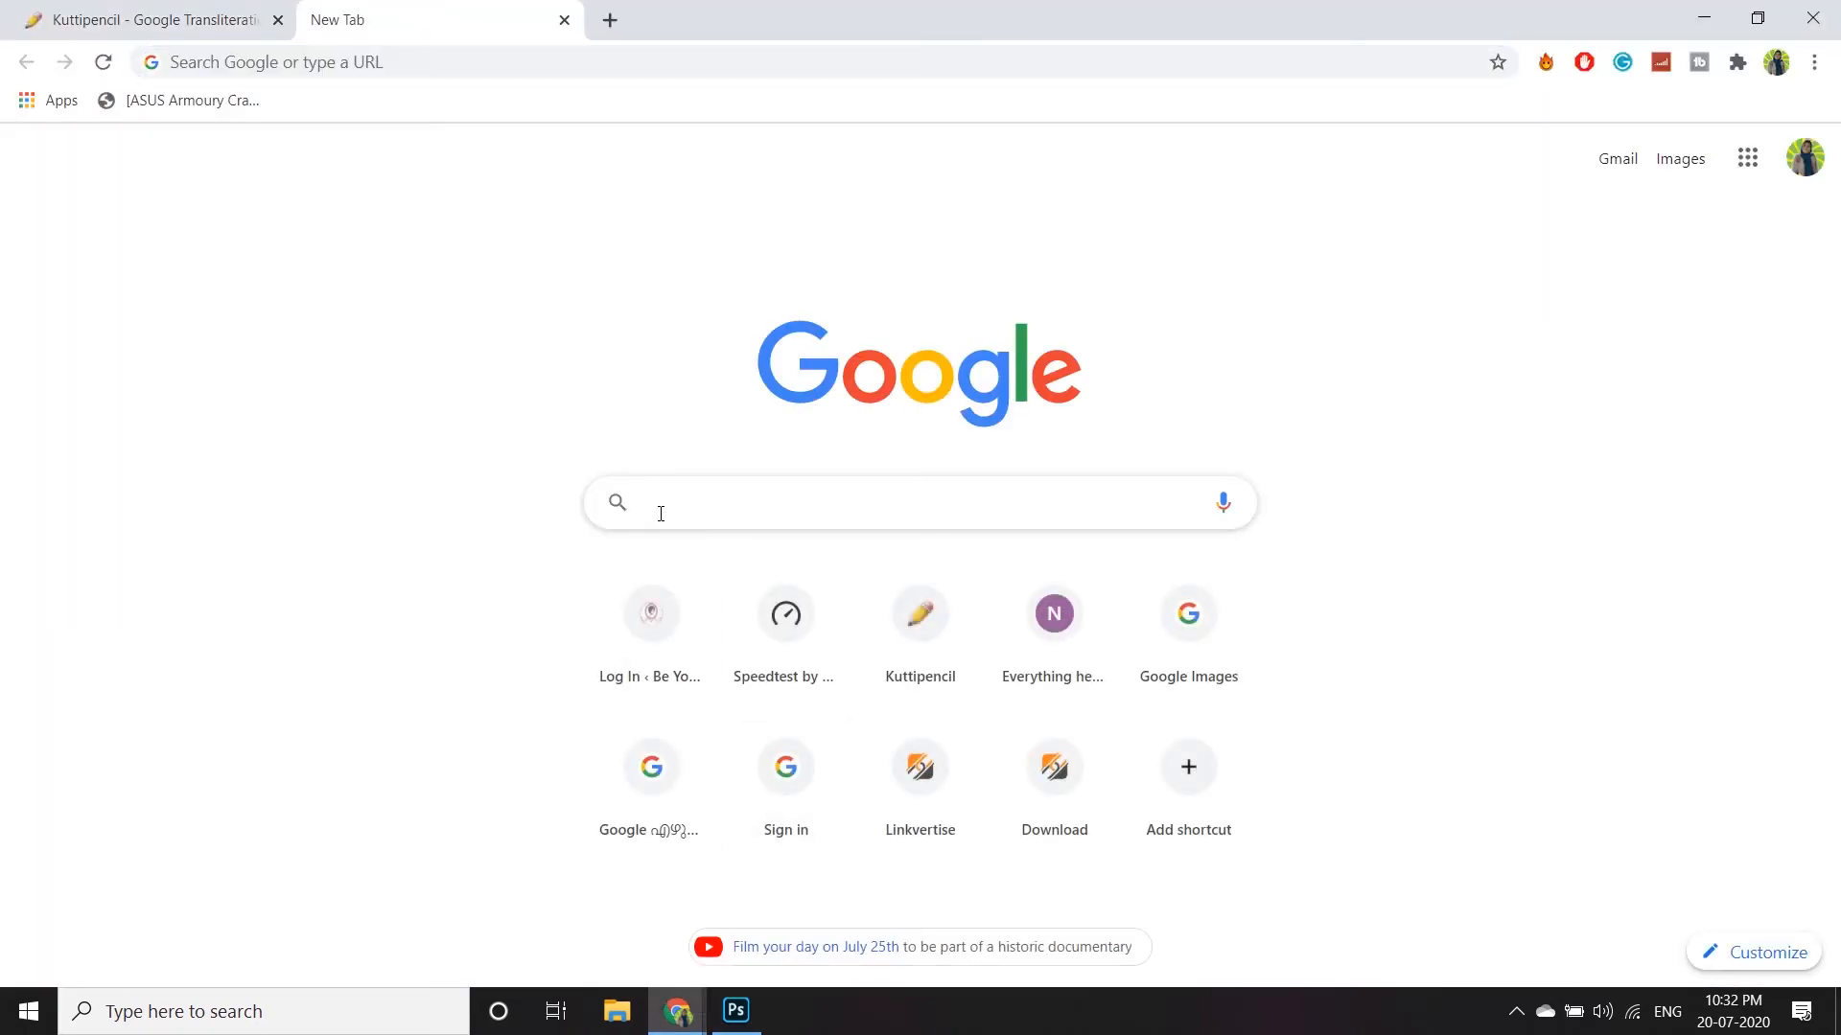
type("mal")
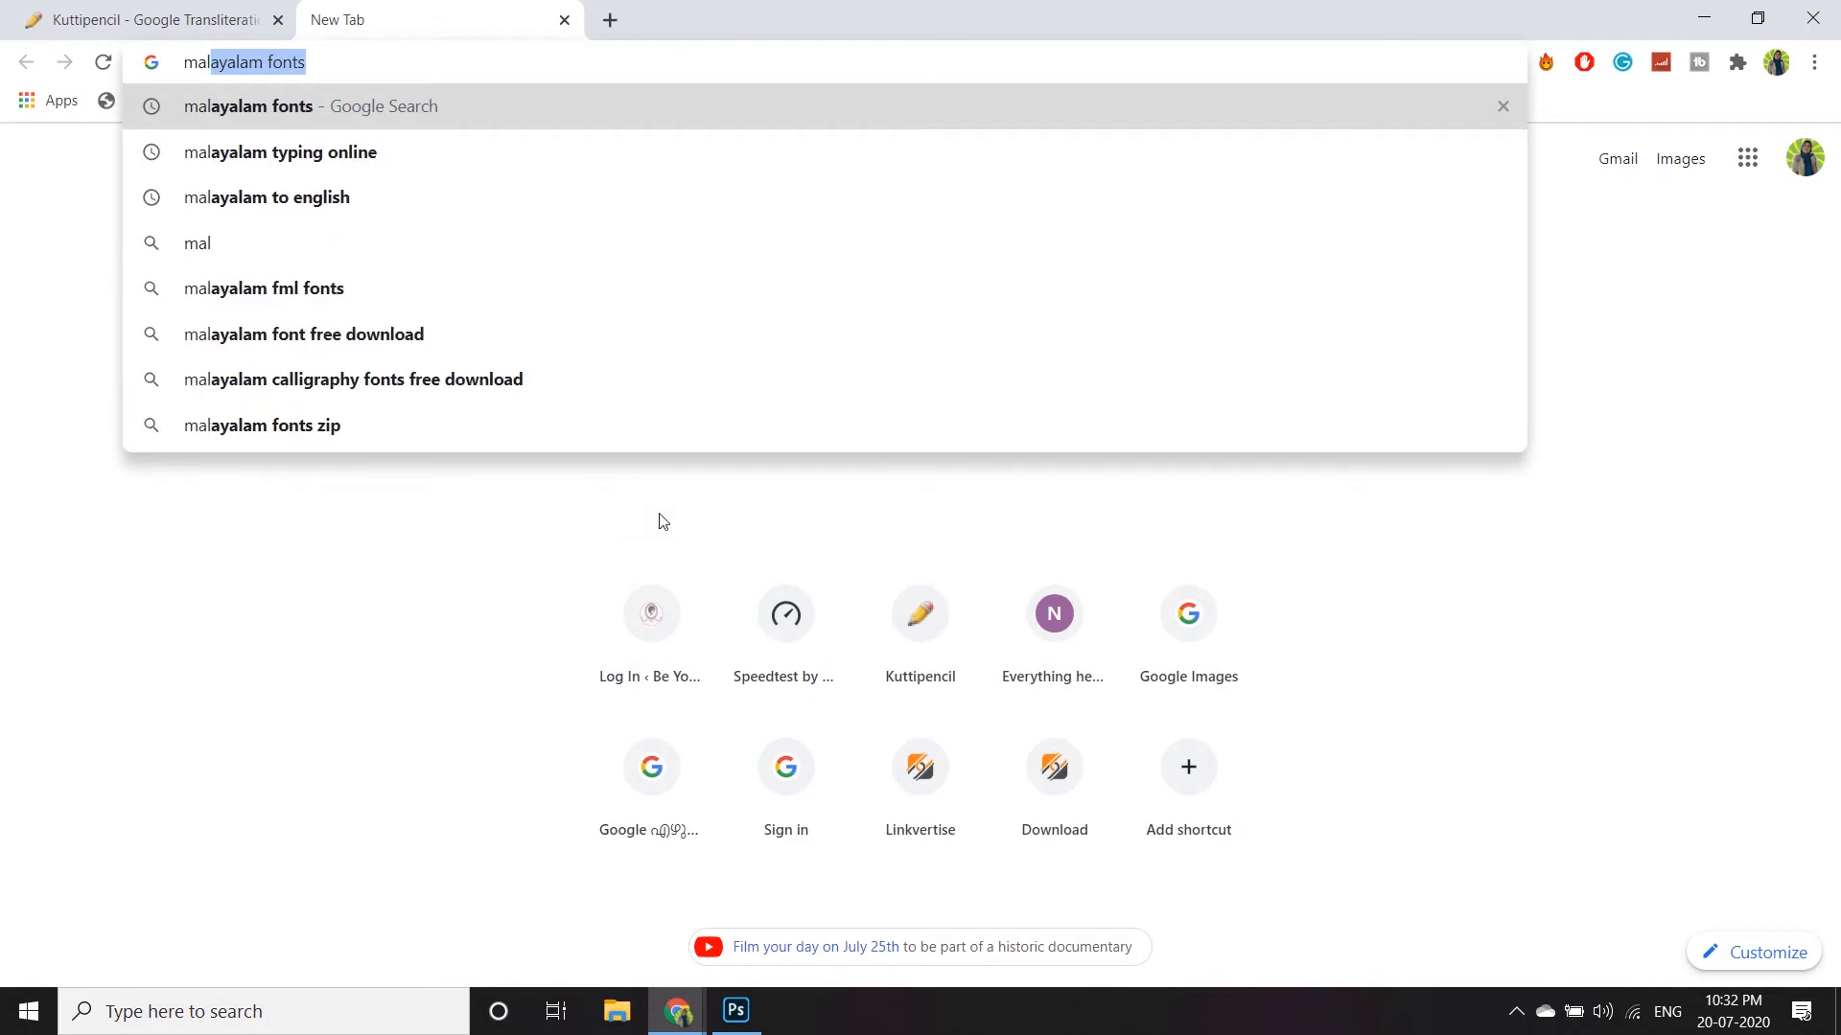
type("ayala")
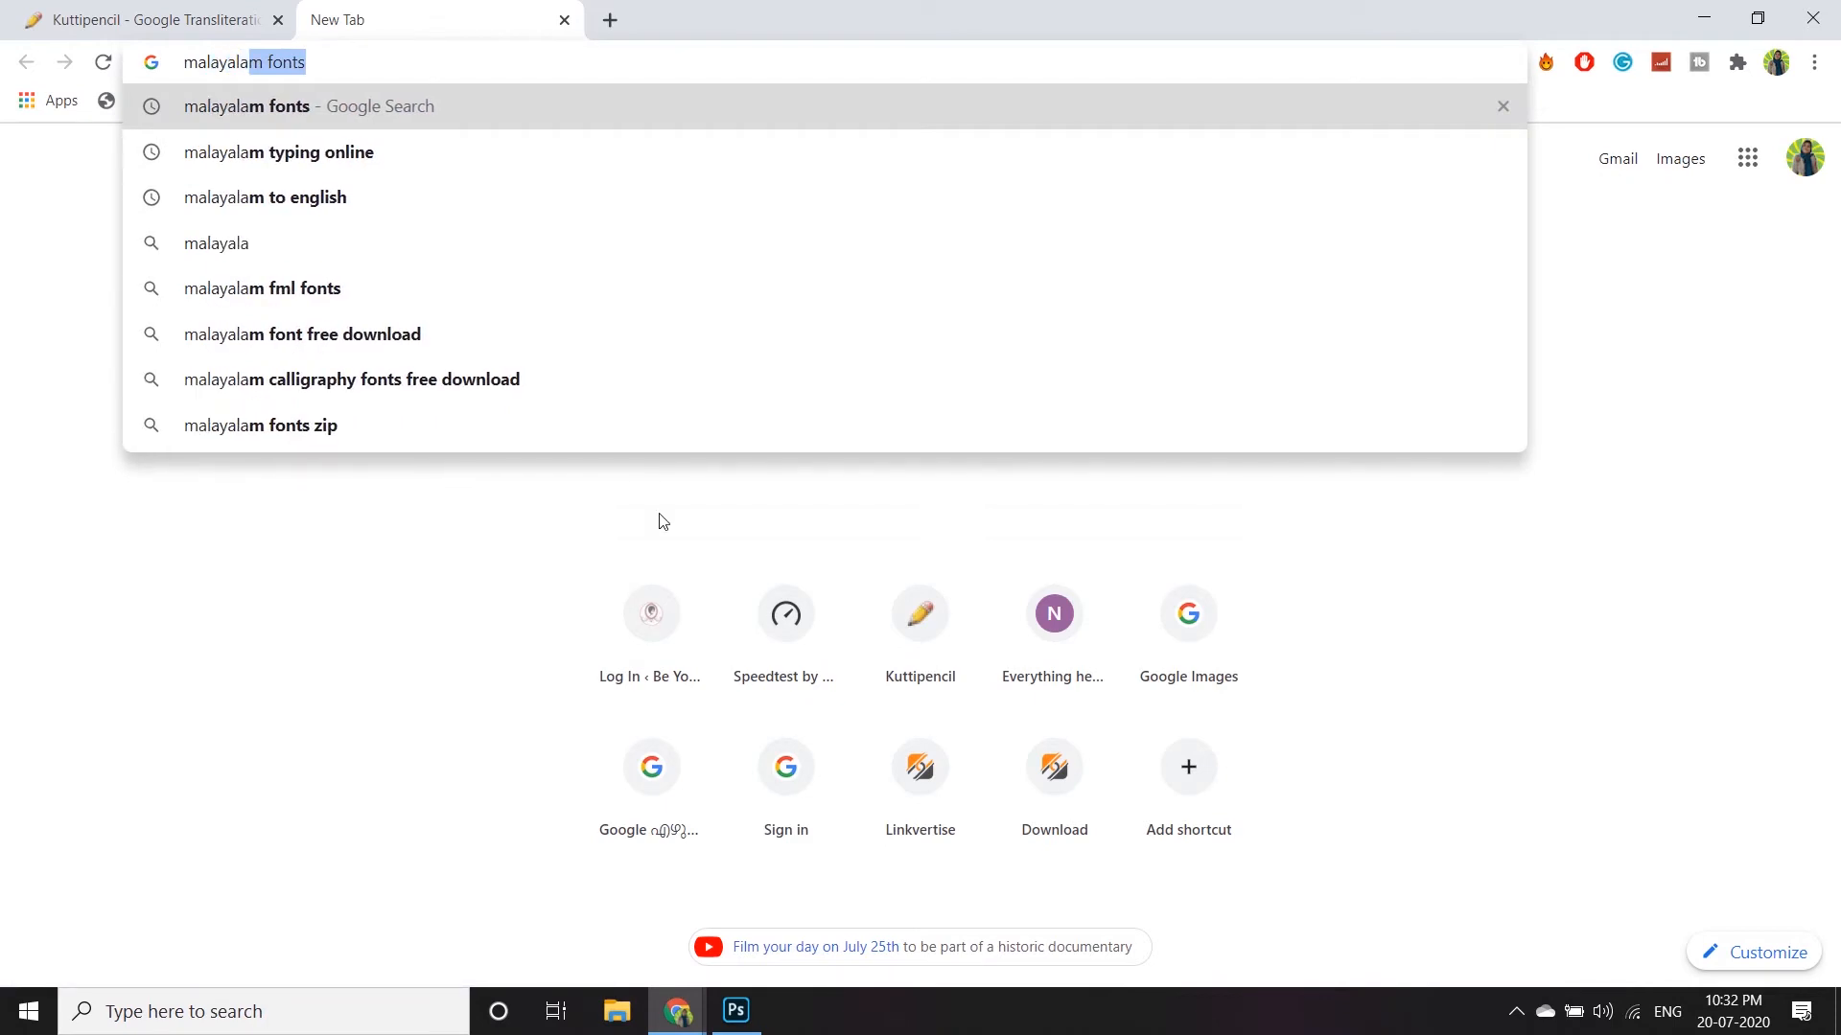
type("m fonts")
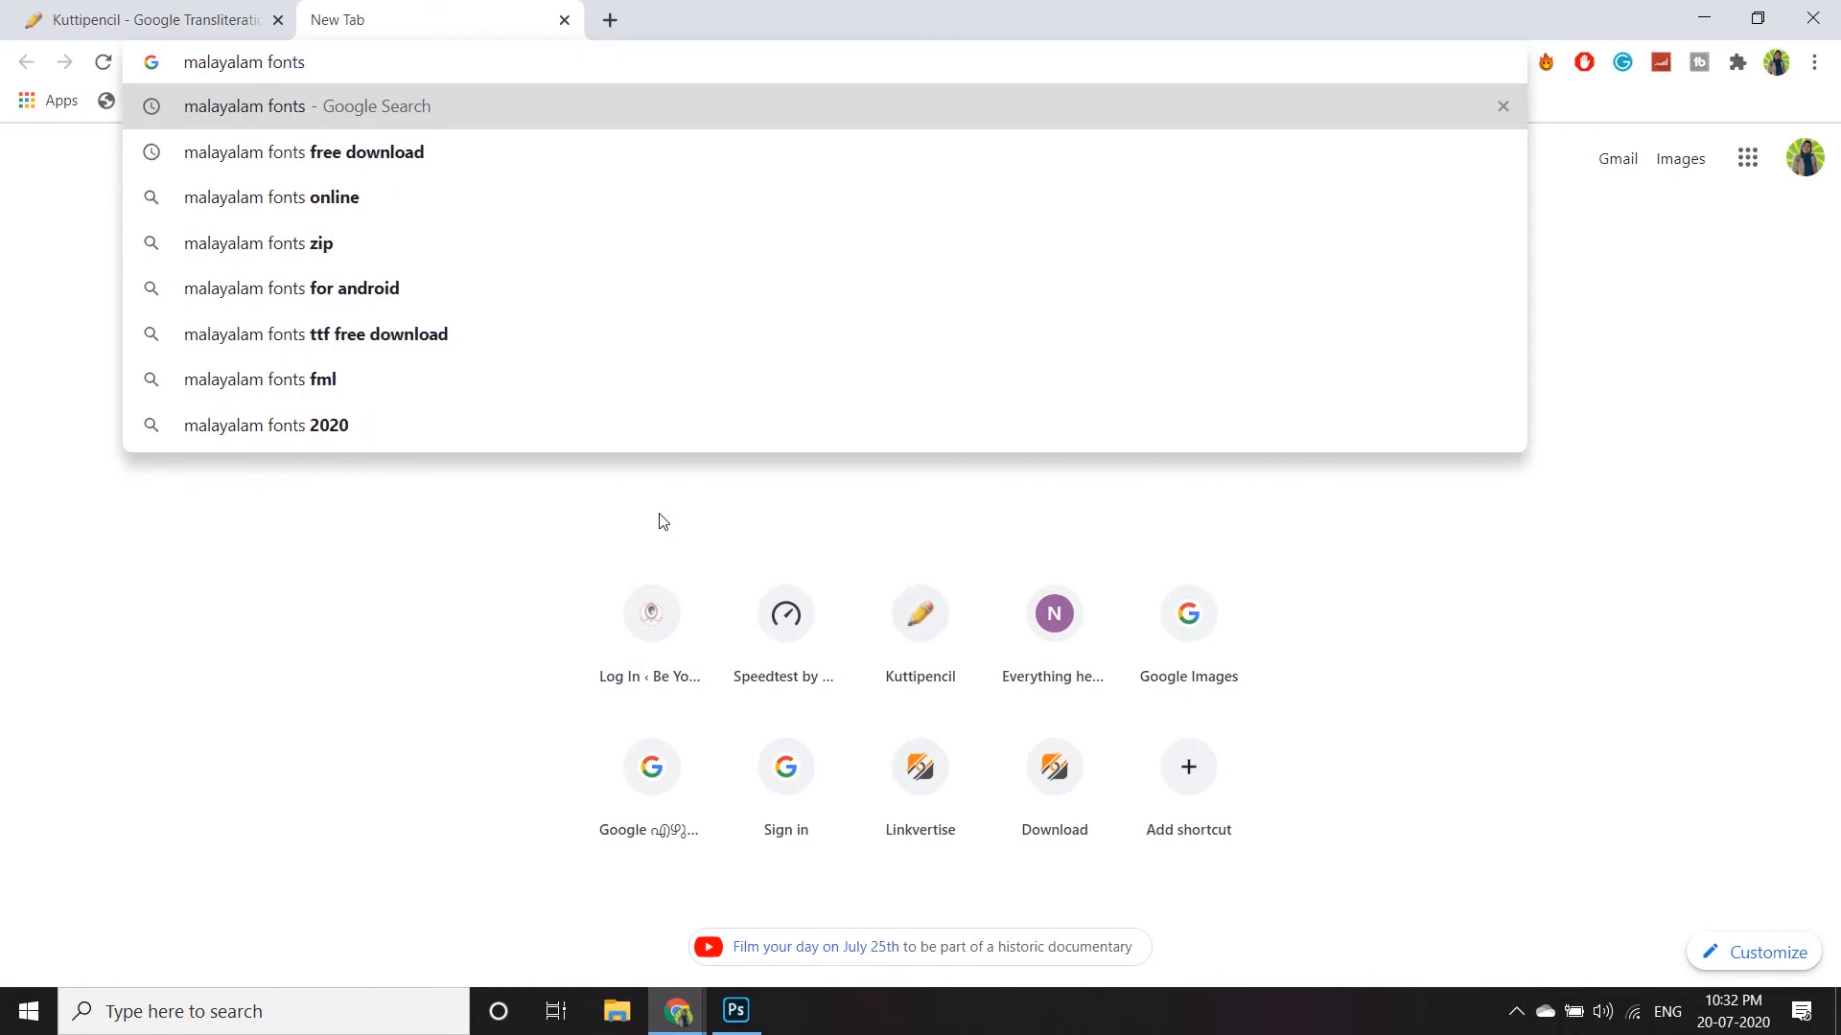
key("Return")
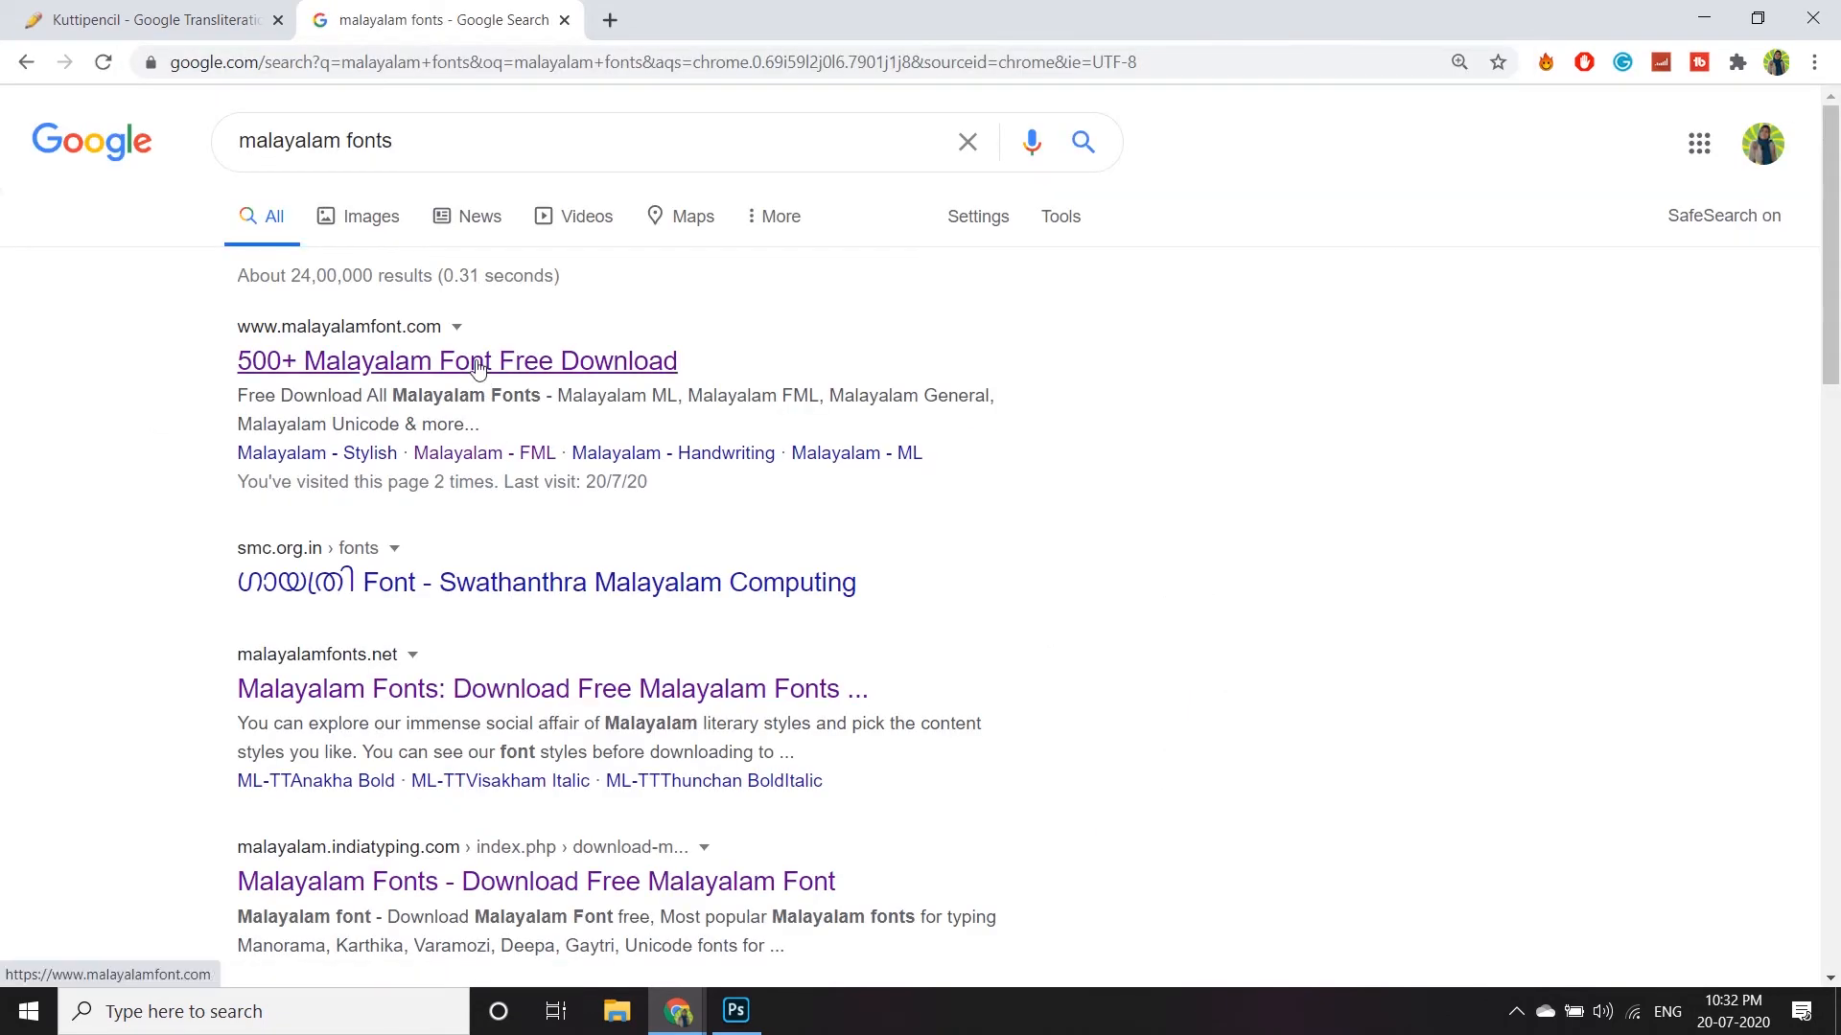
Open the malayalamfont.com result, browse its font samples and open the download page of the handwriting font FML-TT-Nandini
left_click(478, 364)
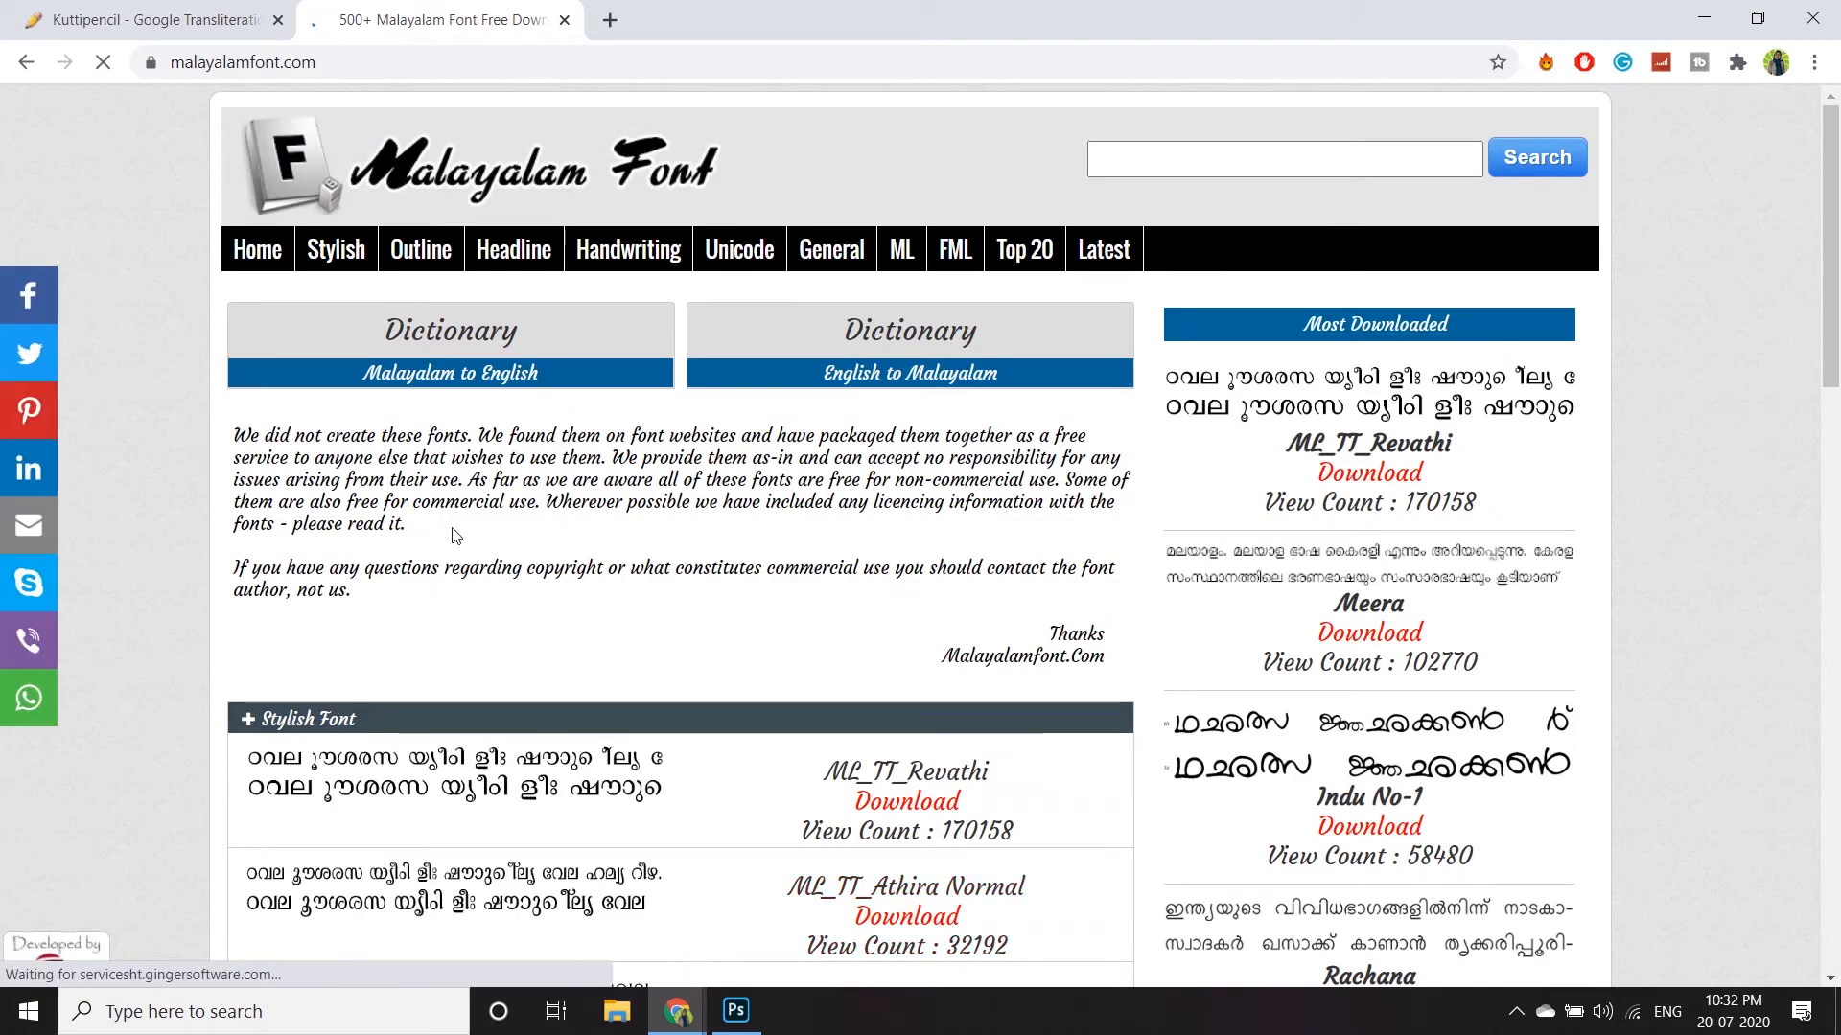
scroll(698, 616, "down", 4)
scroll(566, 648, "down", 7)
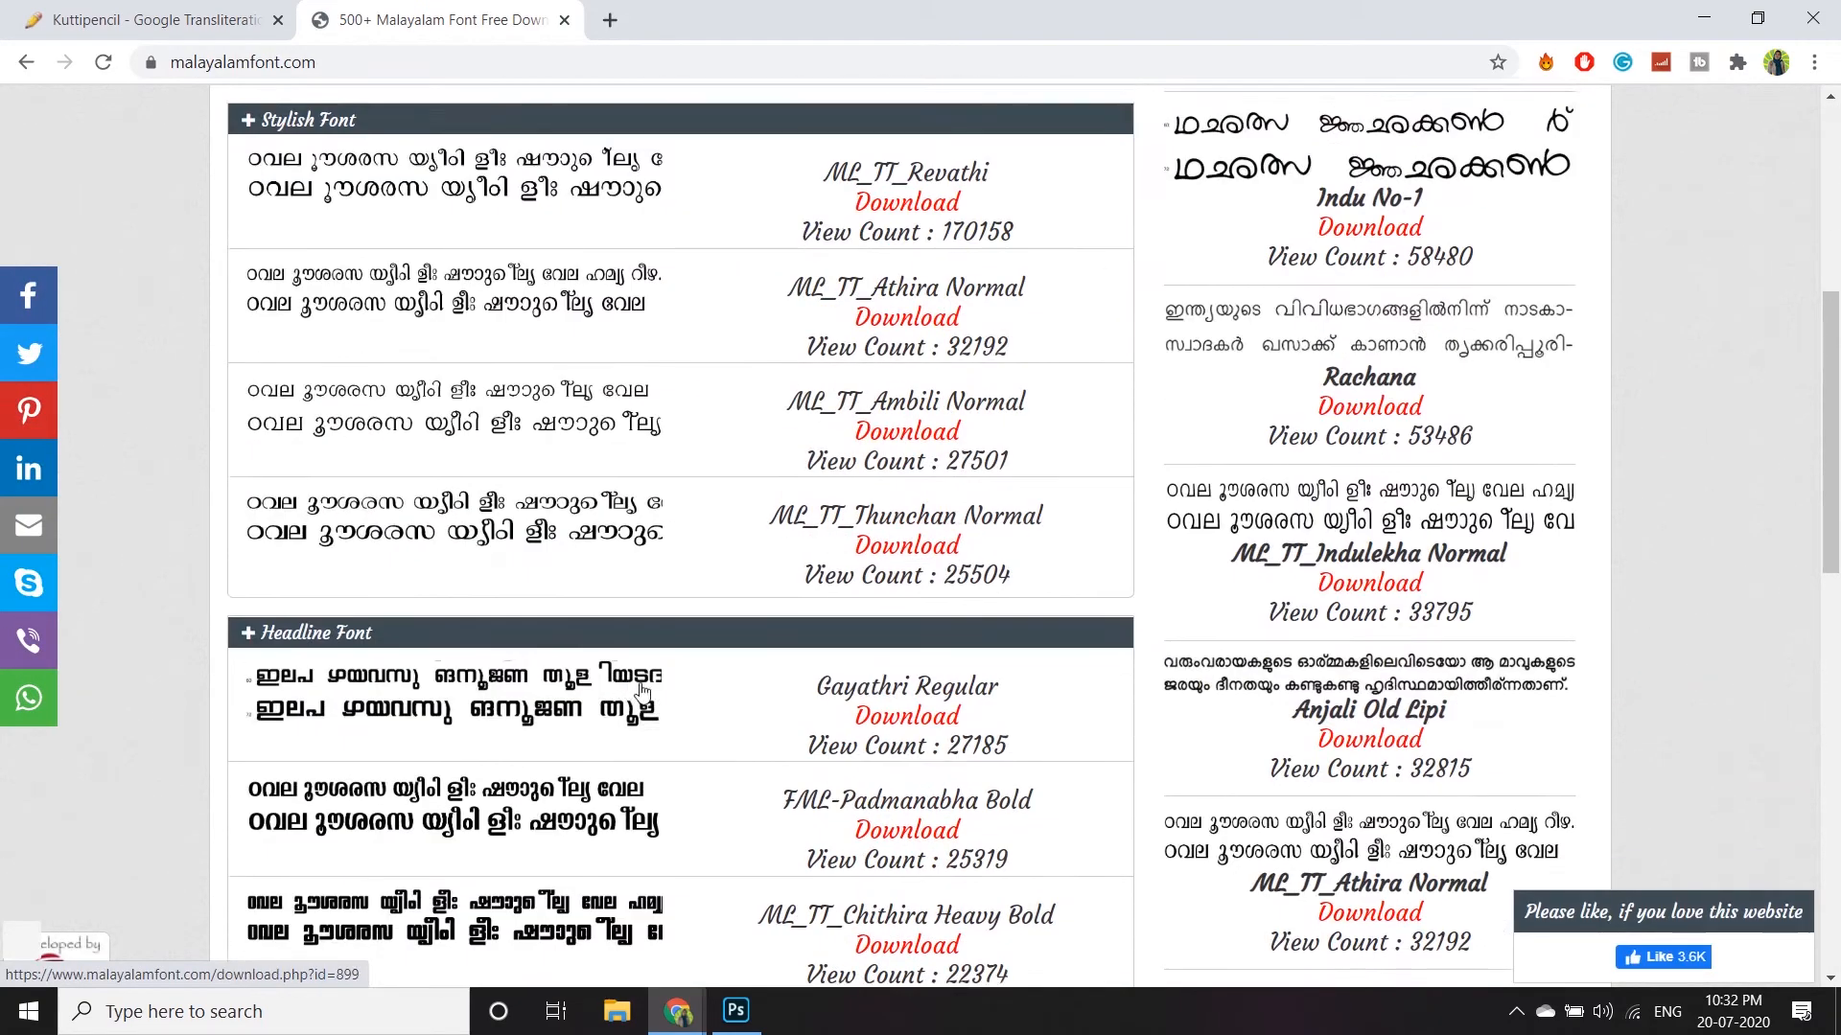
scroll(564, 648, "down", 10)
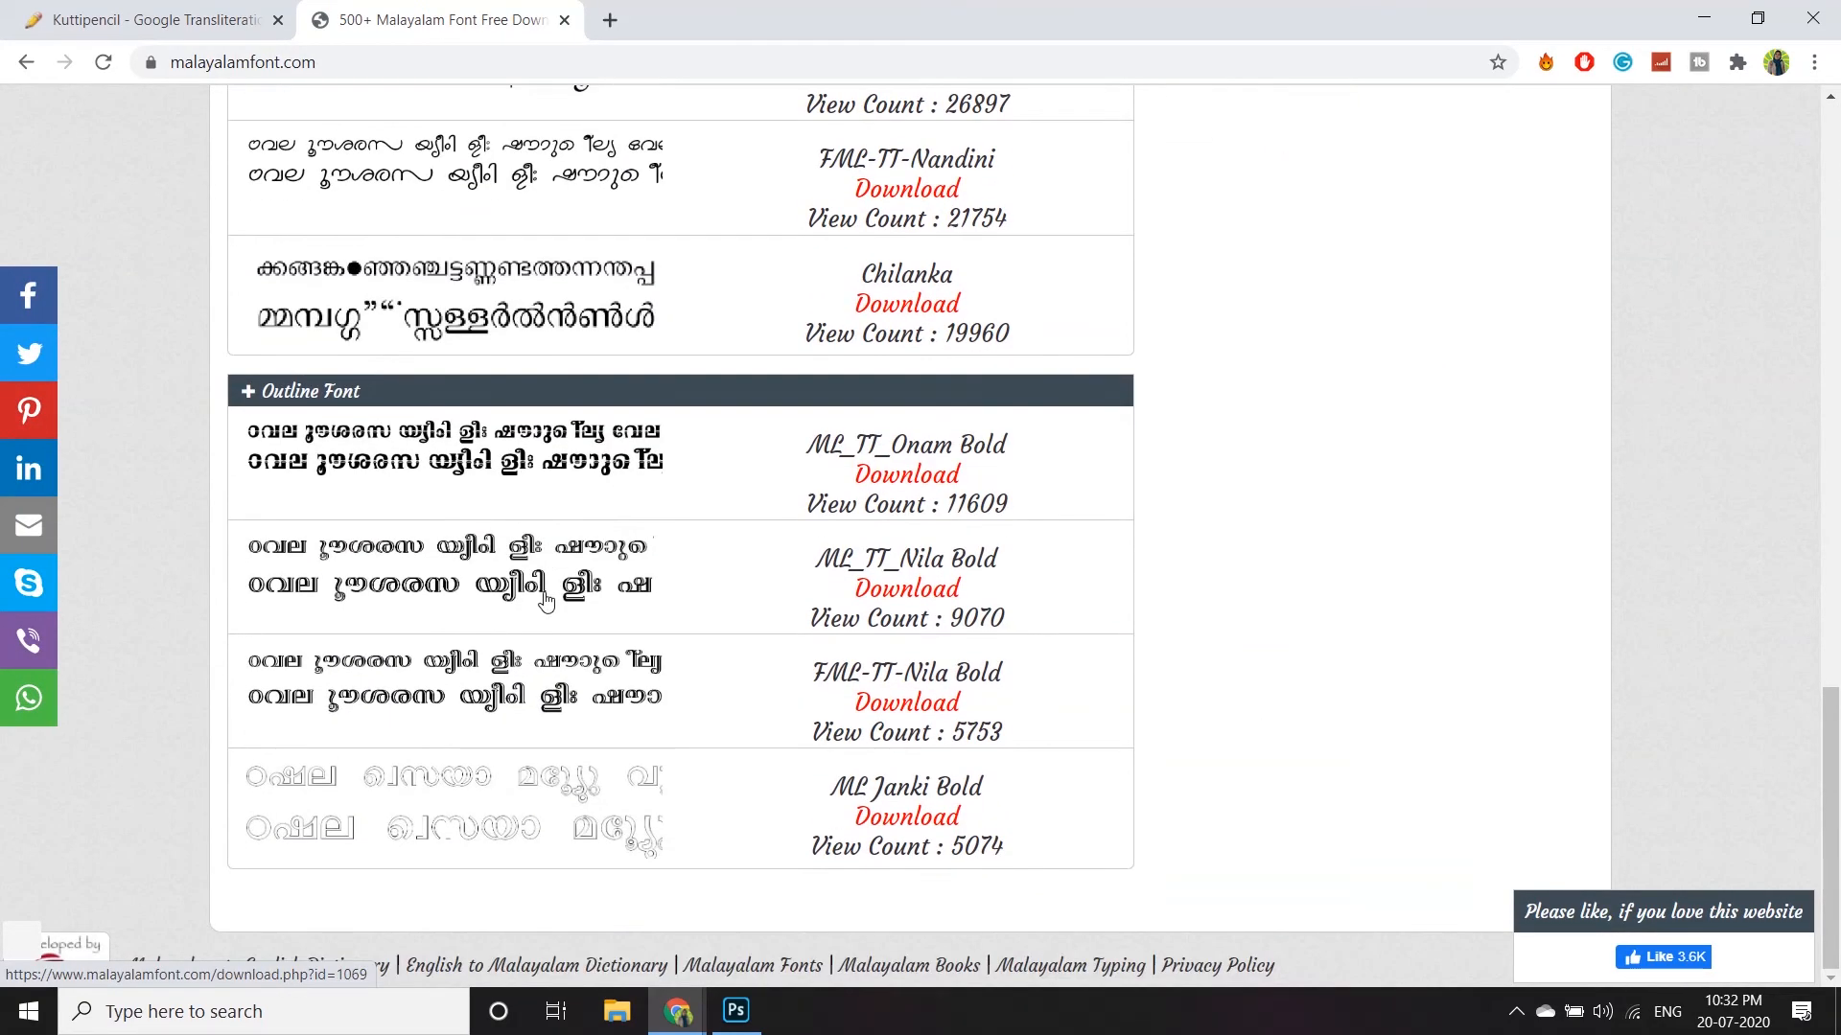
scroll(549, 601, "up", 6)
scroll(548, 601, "up", 5)
scroll(548, 601, "down", 5)
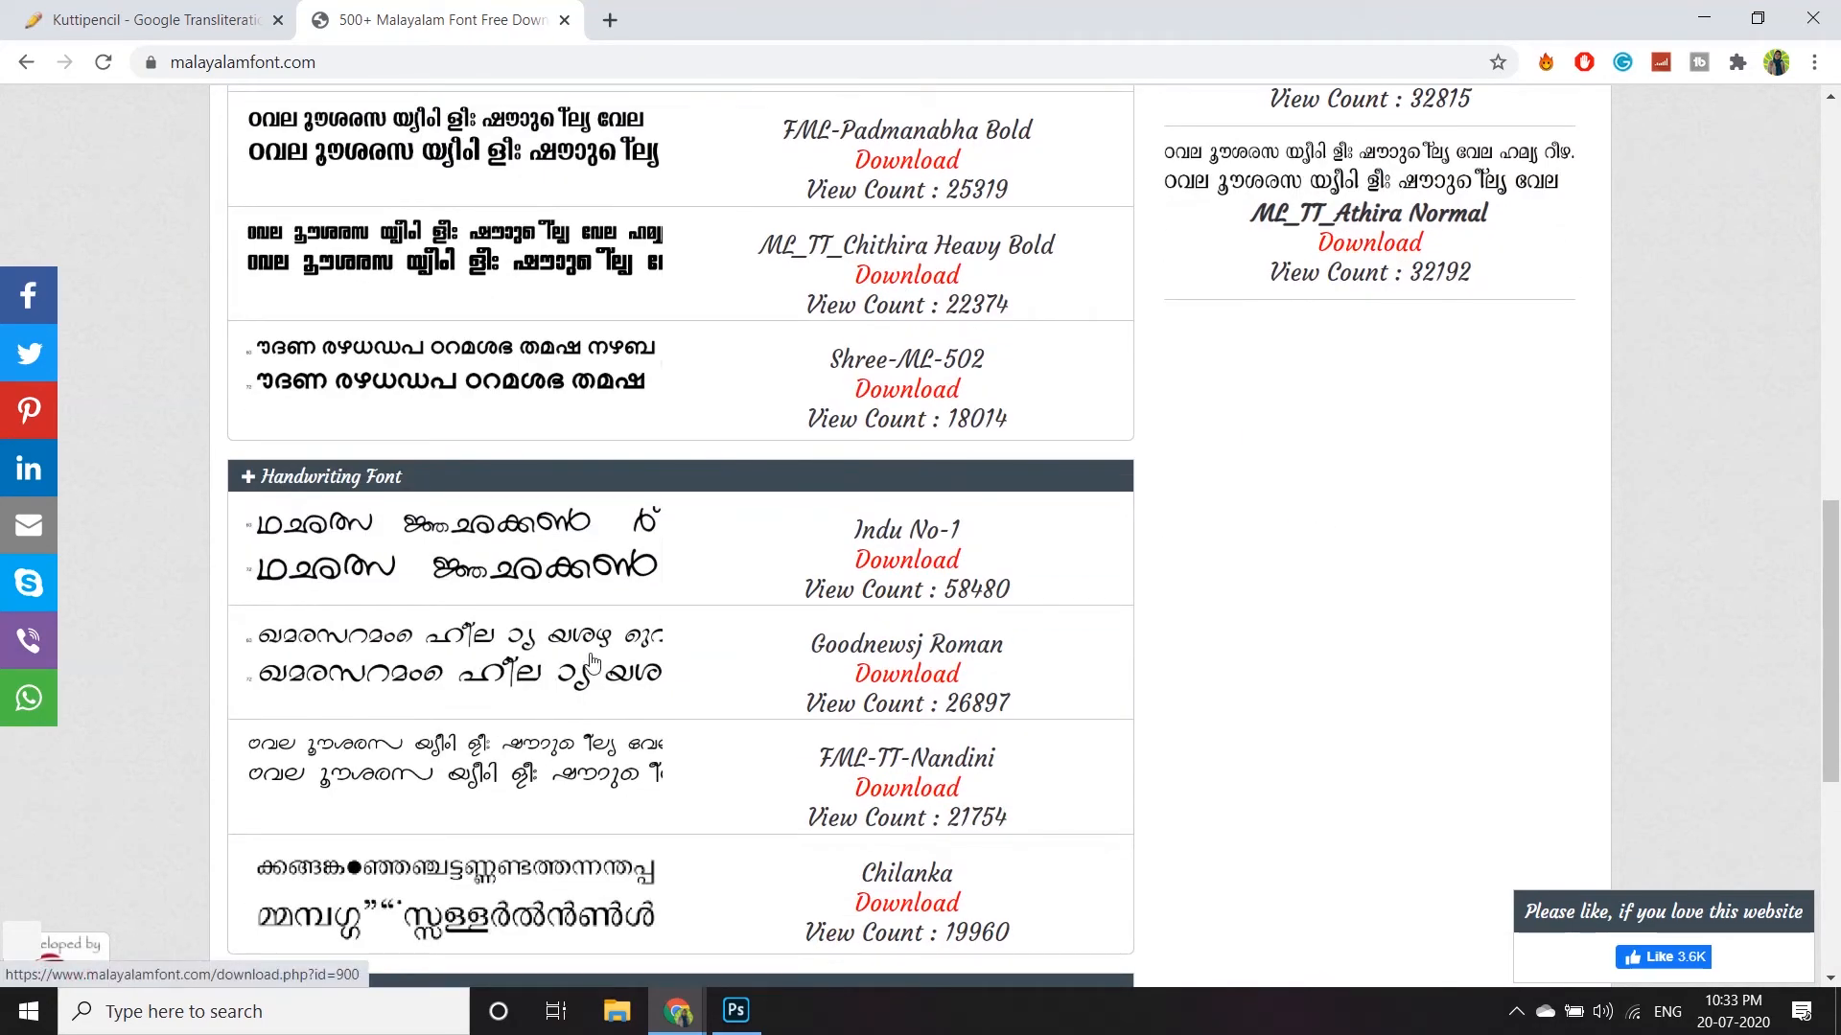
scroll(592, 661, "down", 2)
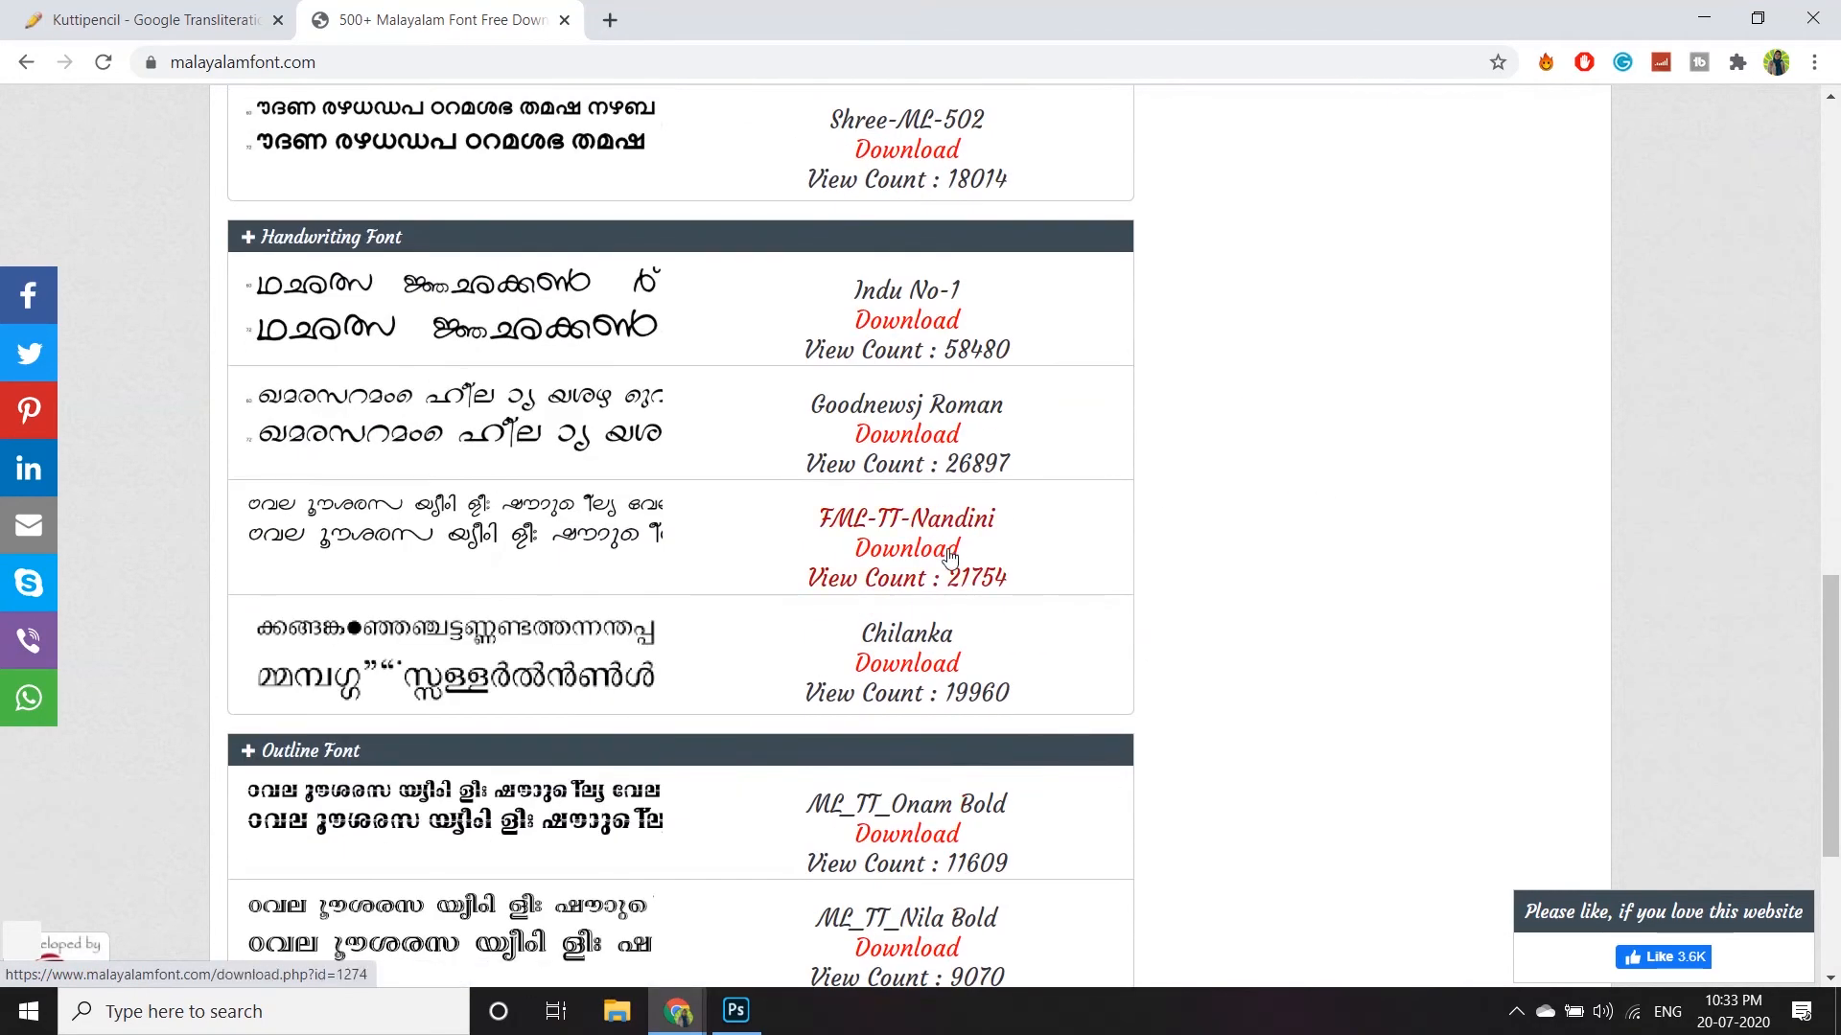
left_click(950, 555)
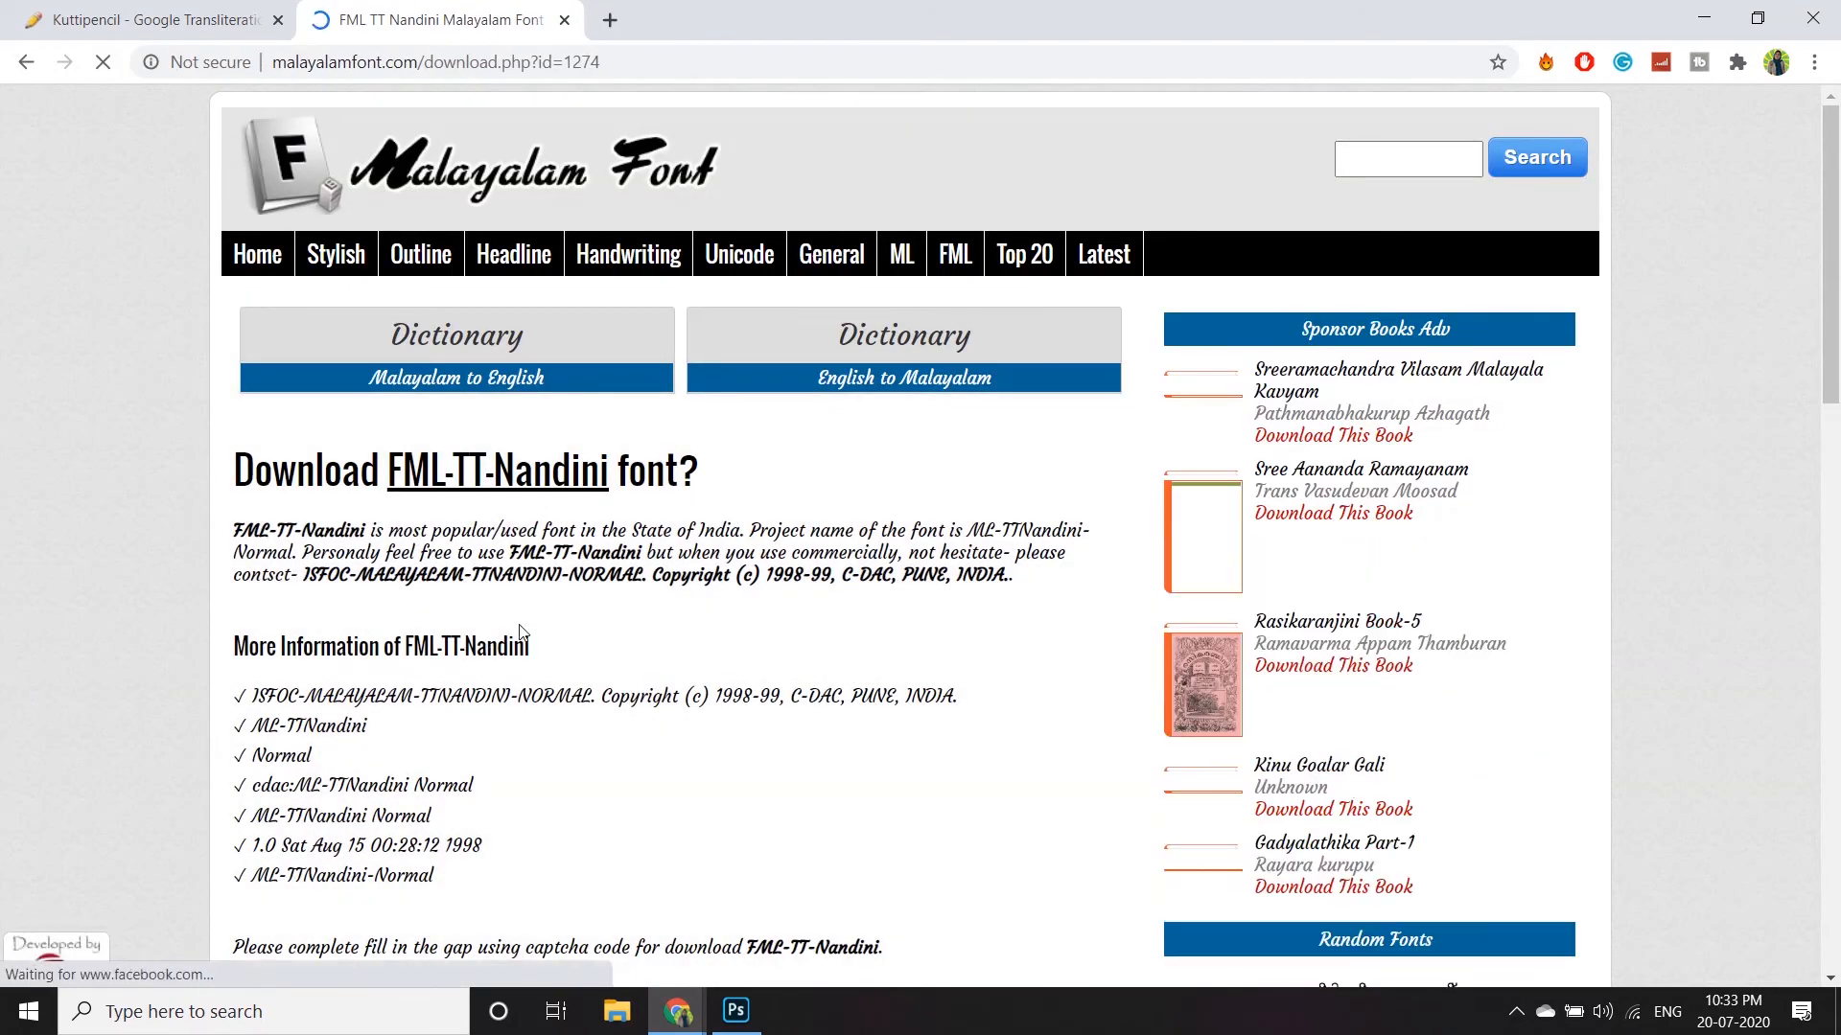
Clear the sample sentence from the font preview editor on the FML-TT-Nandini page
scroll(533, 633, "down", 1)
scroll(532, 634, "down", 4)
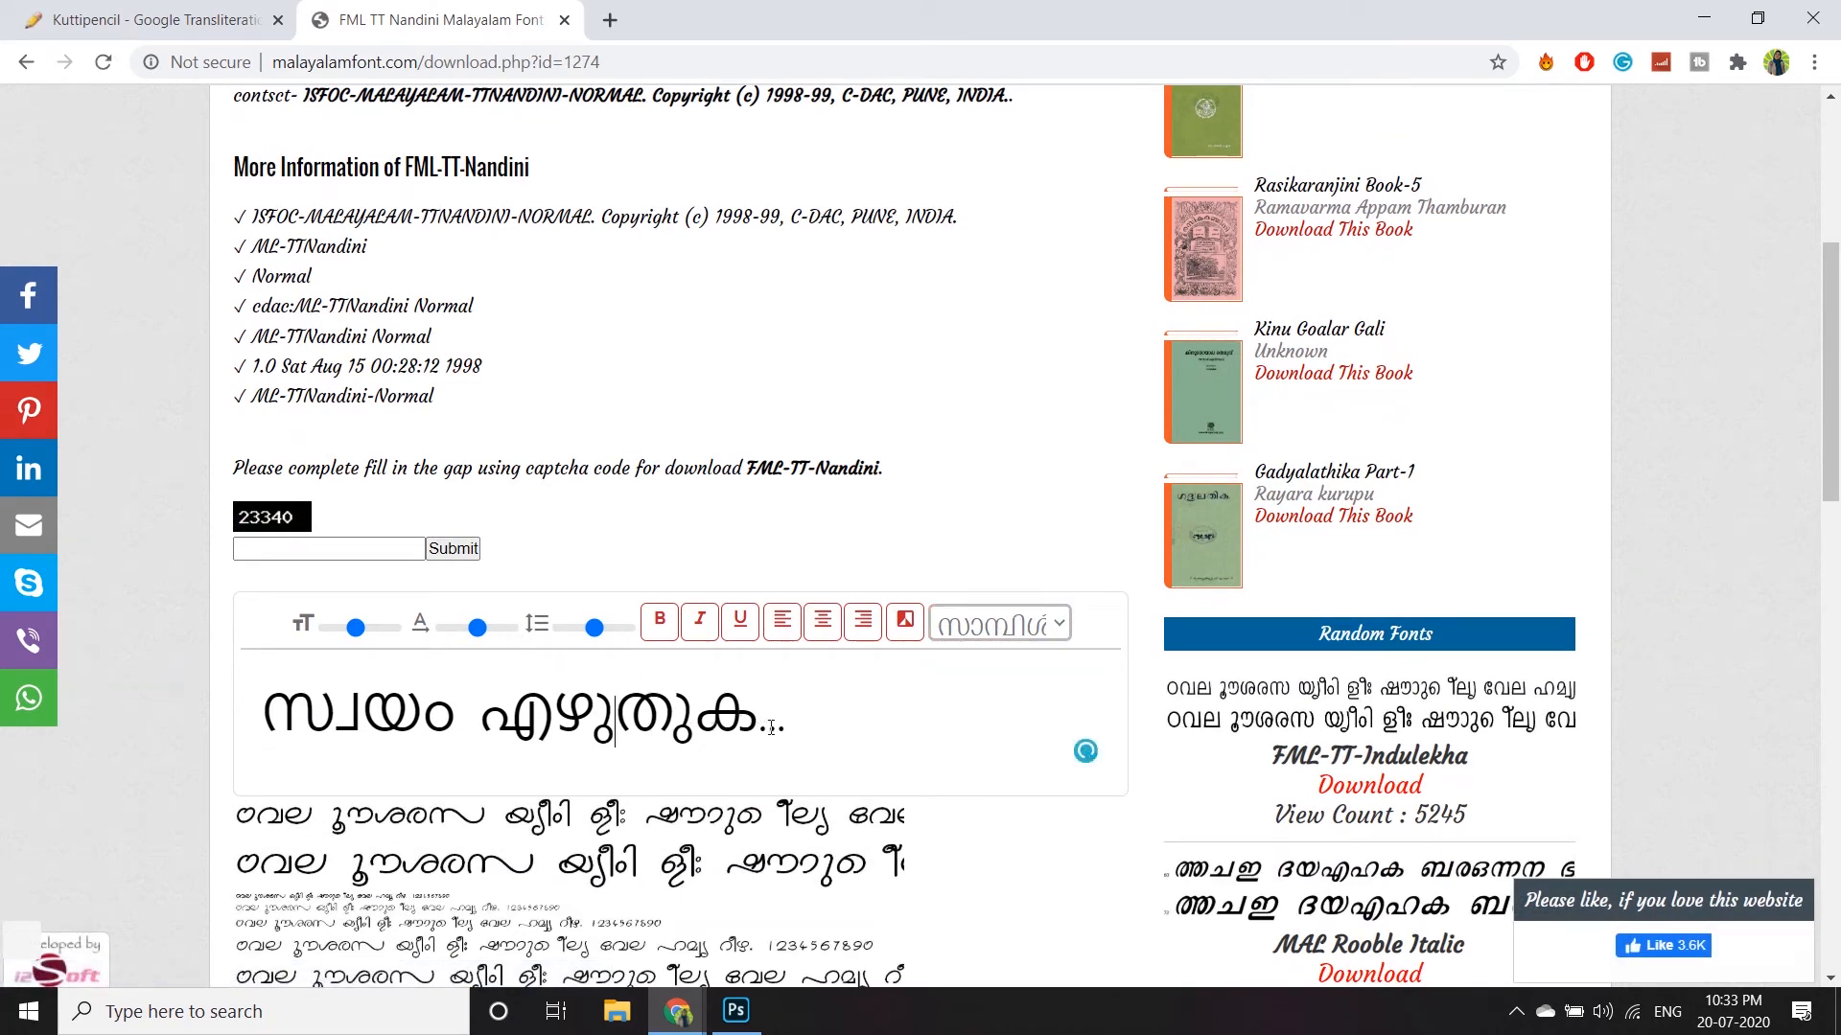
left_click_drag(786, 729, 266, 720)
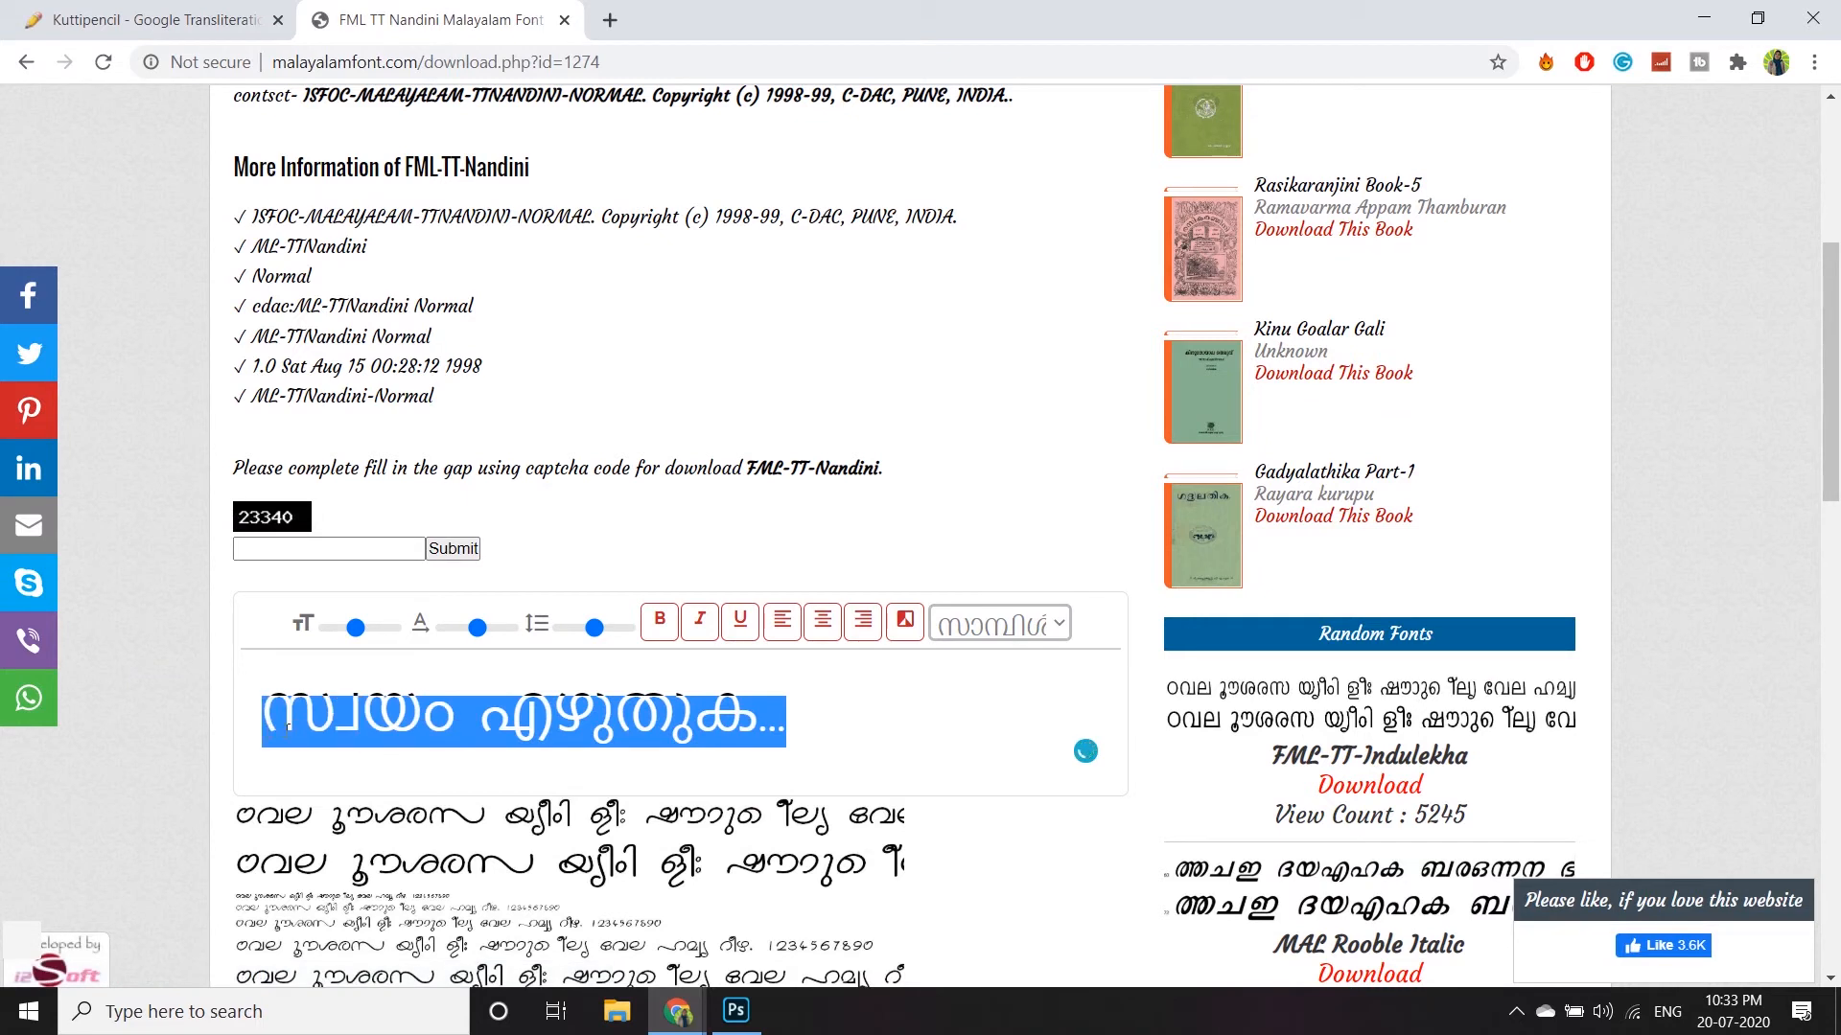
key("BackSpace")
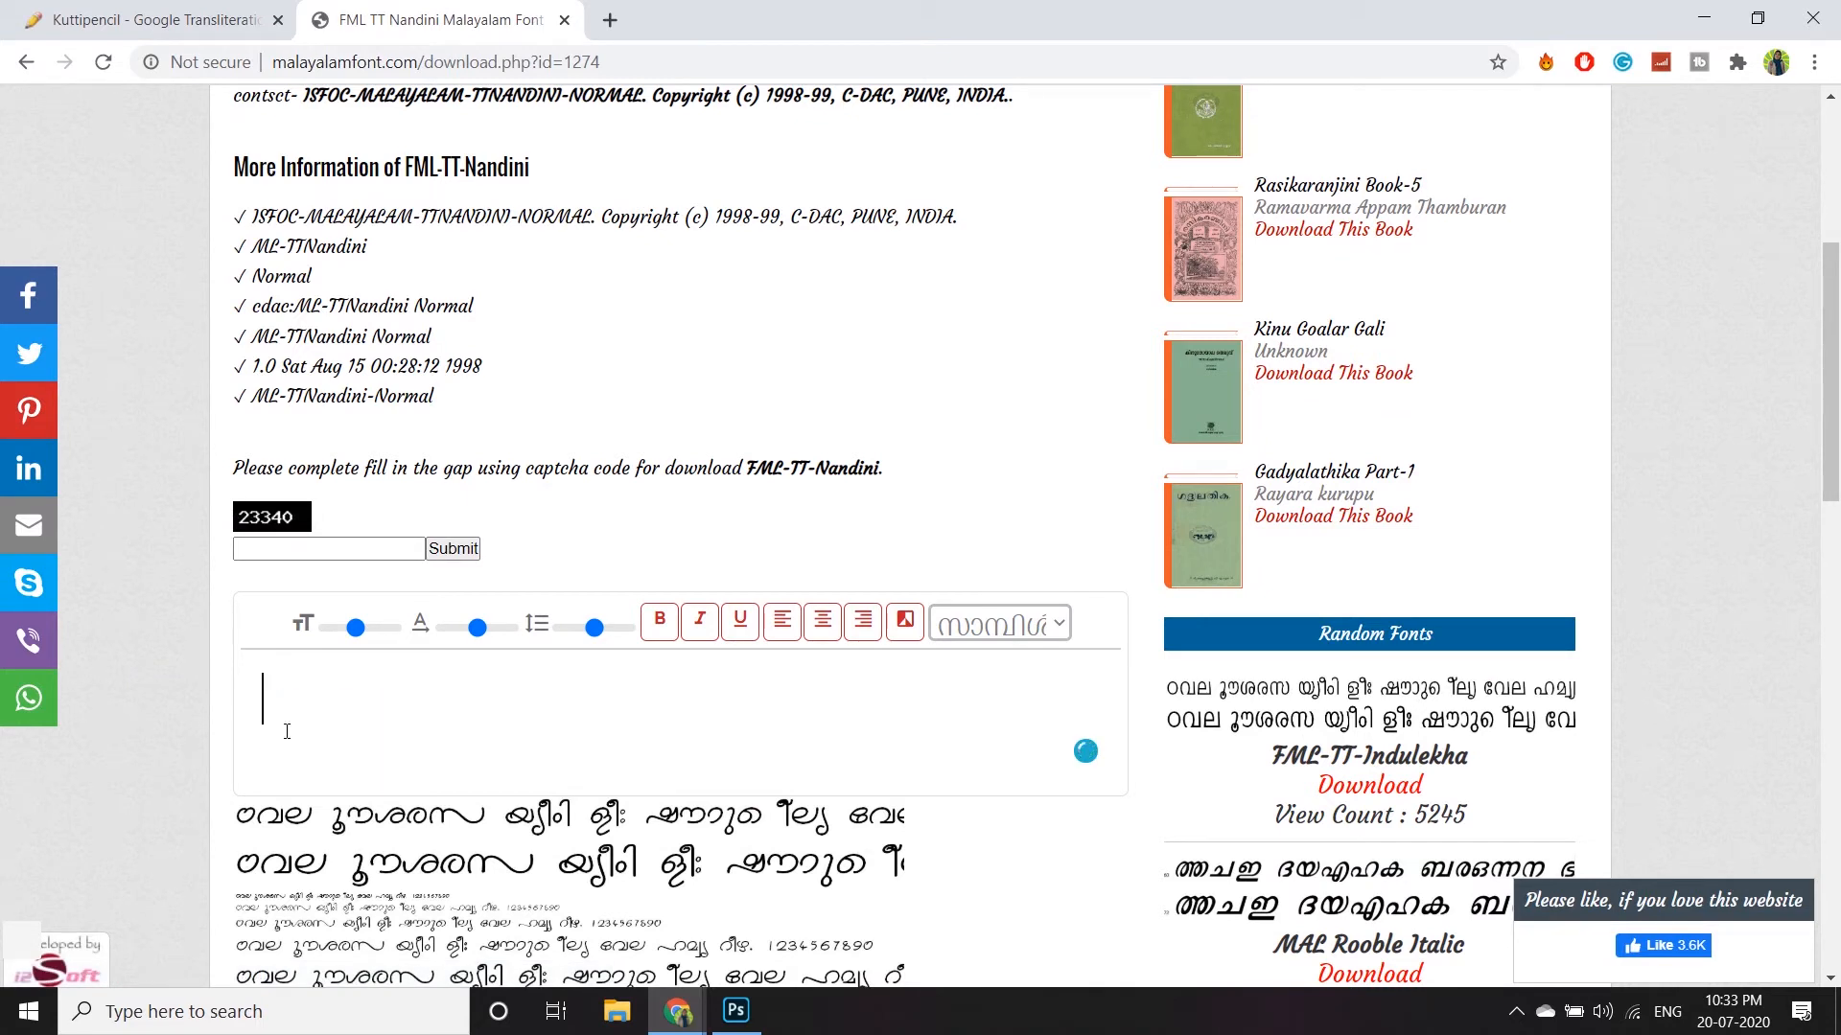
Enter the displayed captcha code and submit it to download the FML-TT-Nandini font
left_click(261, 557)
type("23340")
left_click(454, 550)
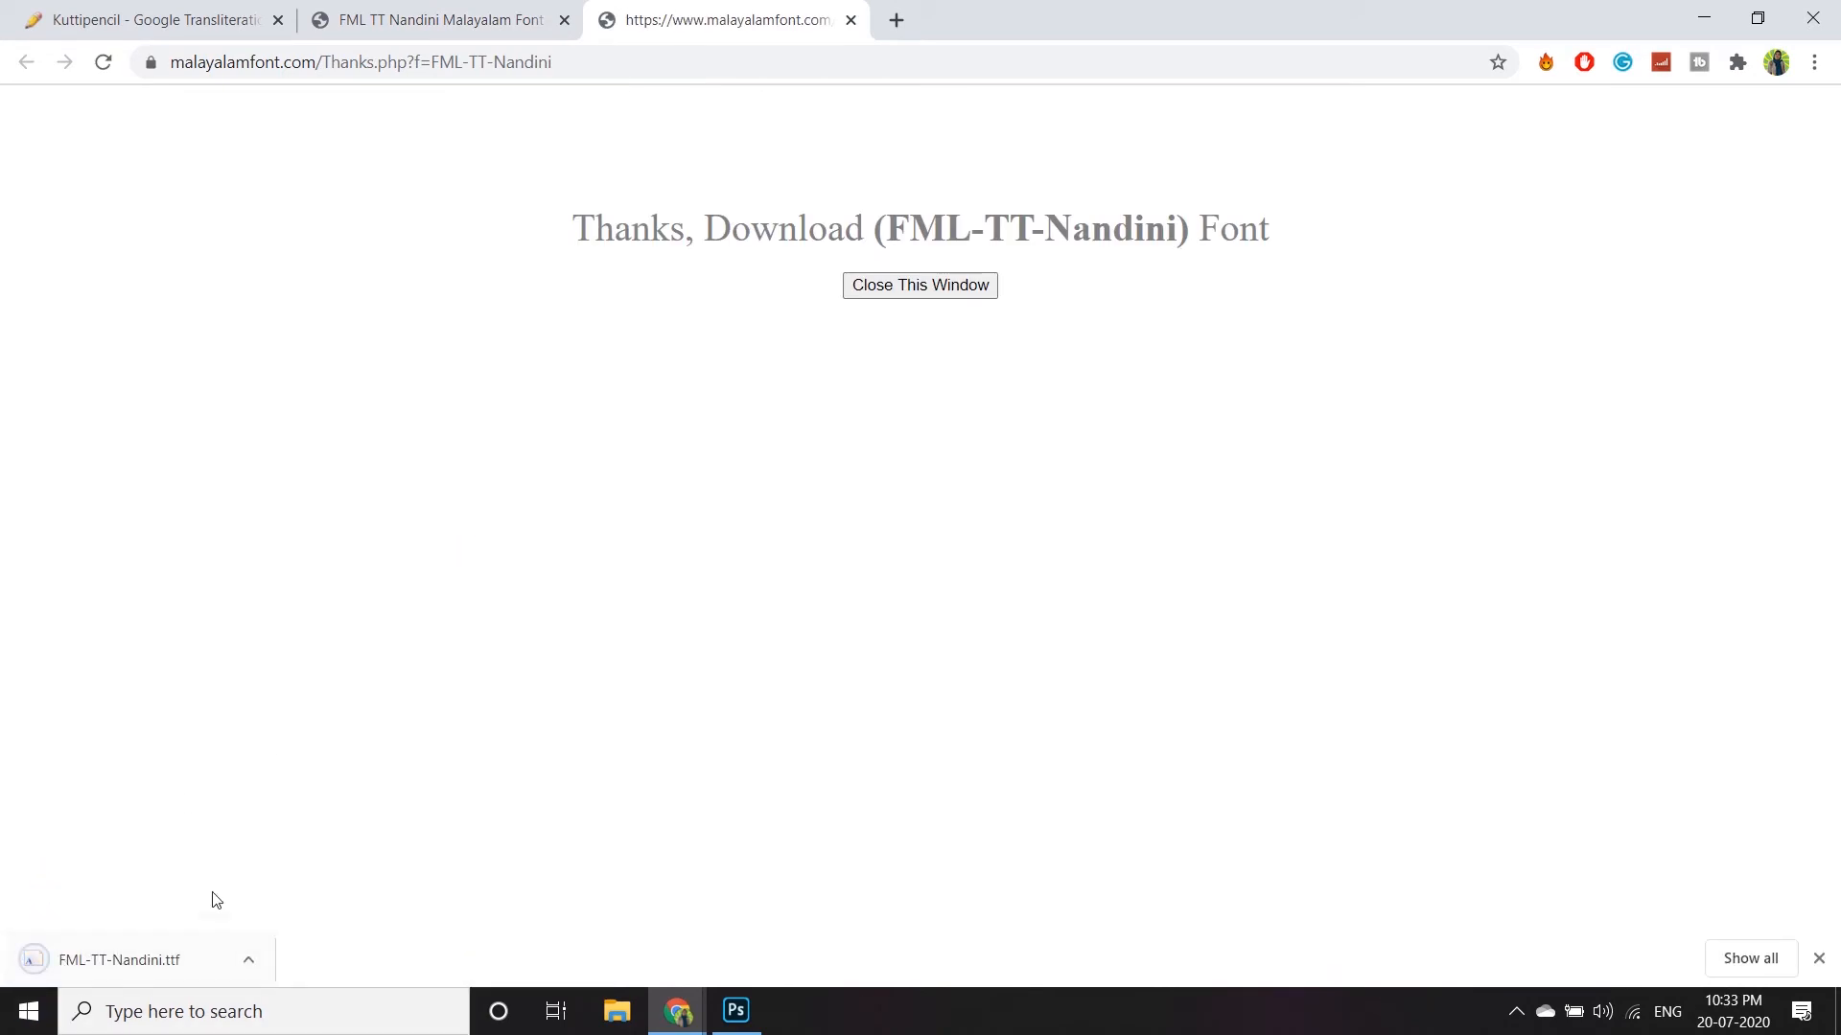
Open the downloaded FML-TT-Nandini.ttf, install the font and minimise the font preview window
left_click(247, 959)
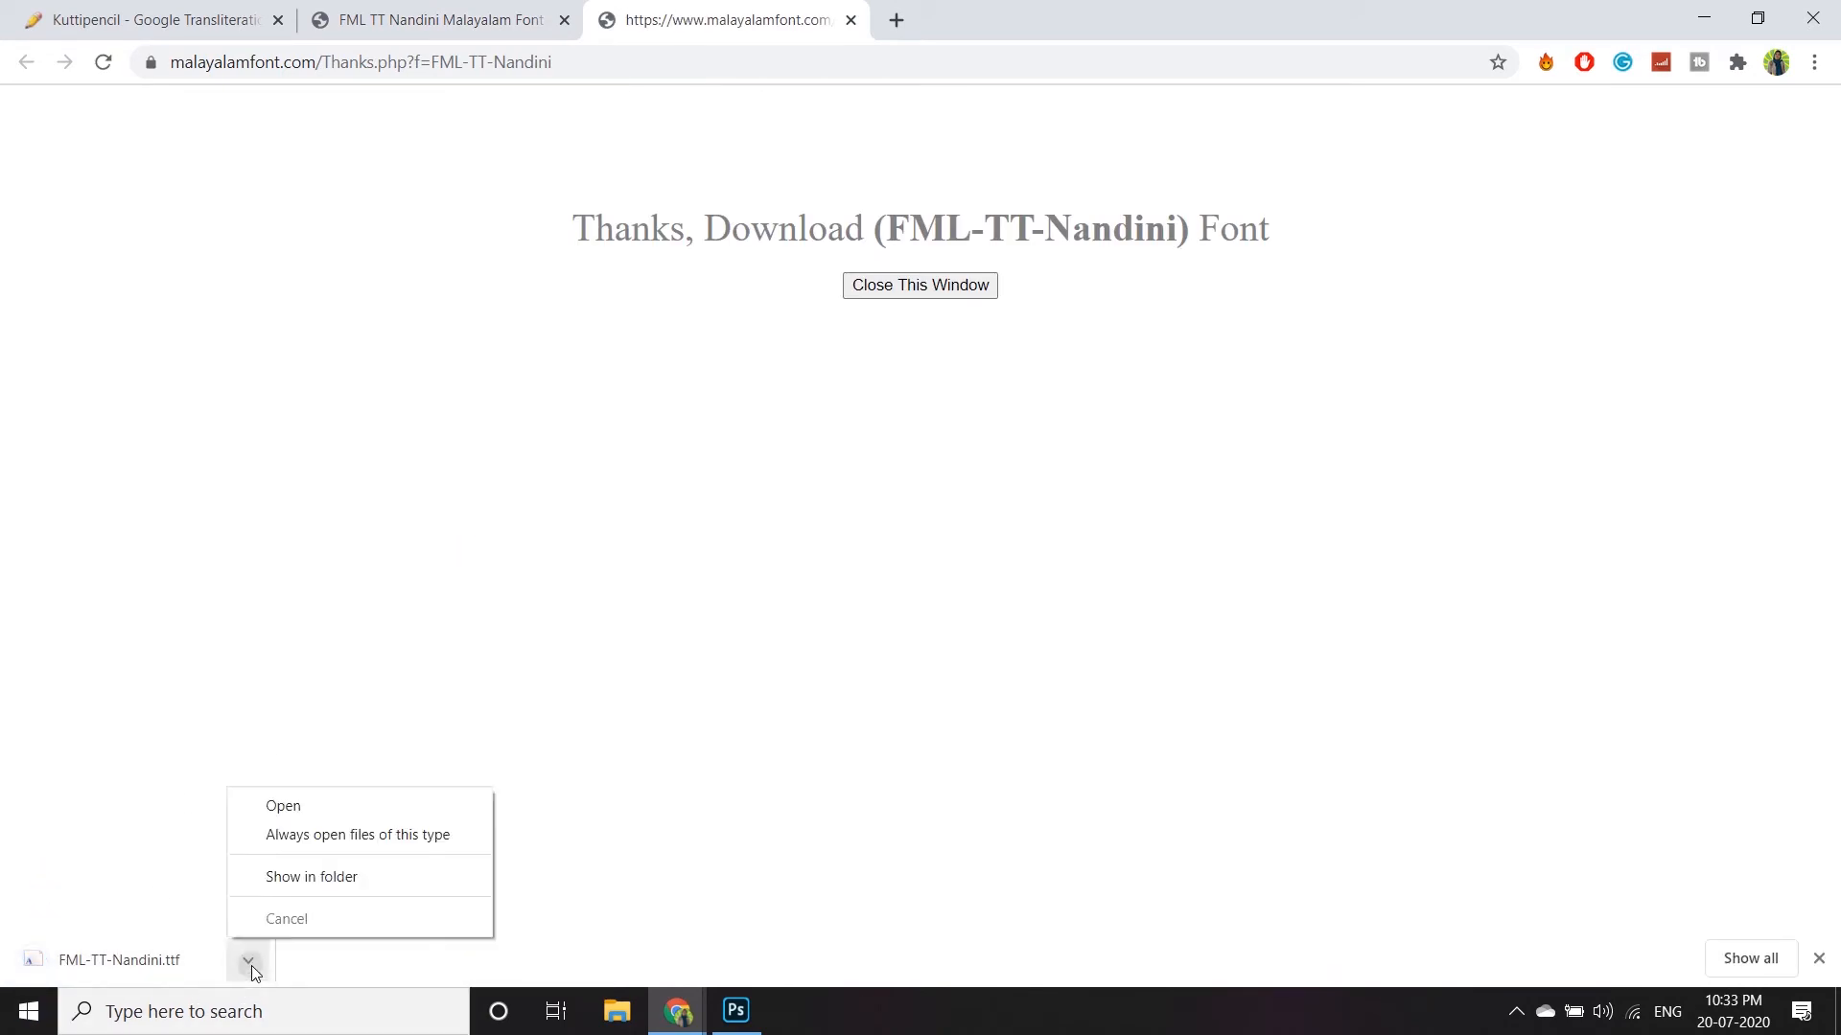
left_click(324, 813)
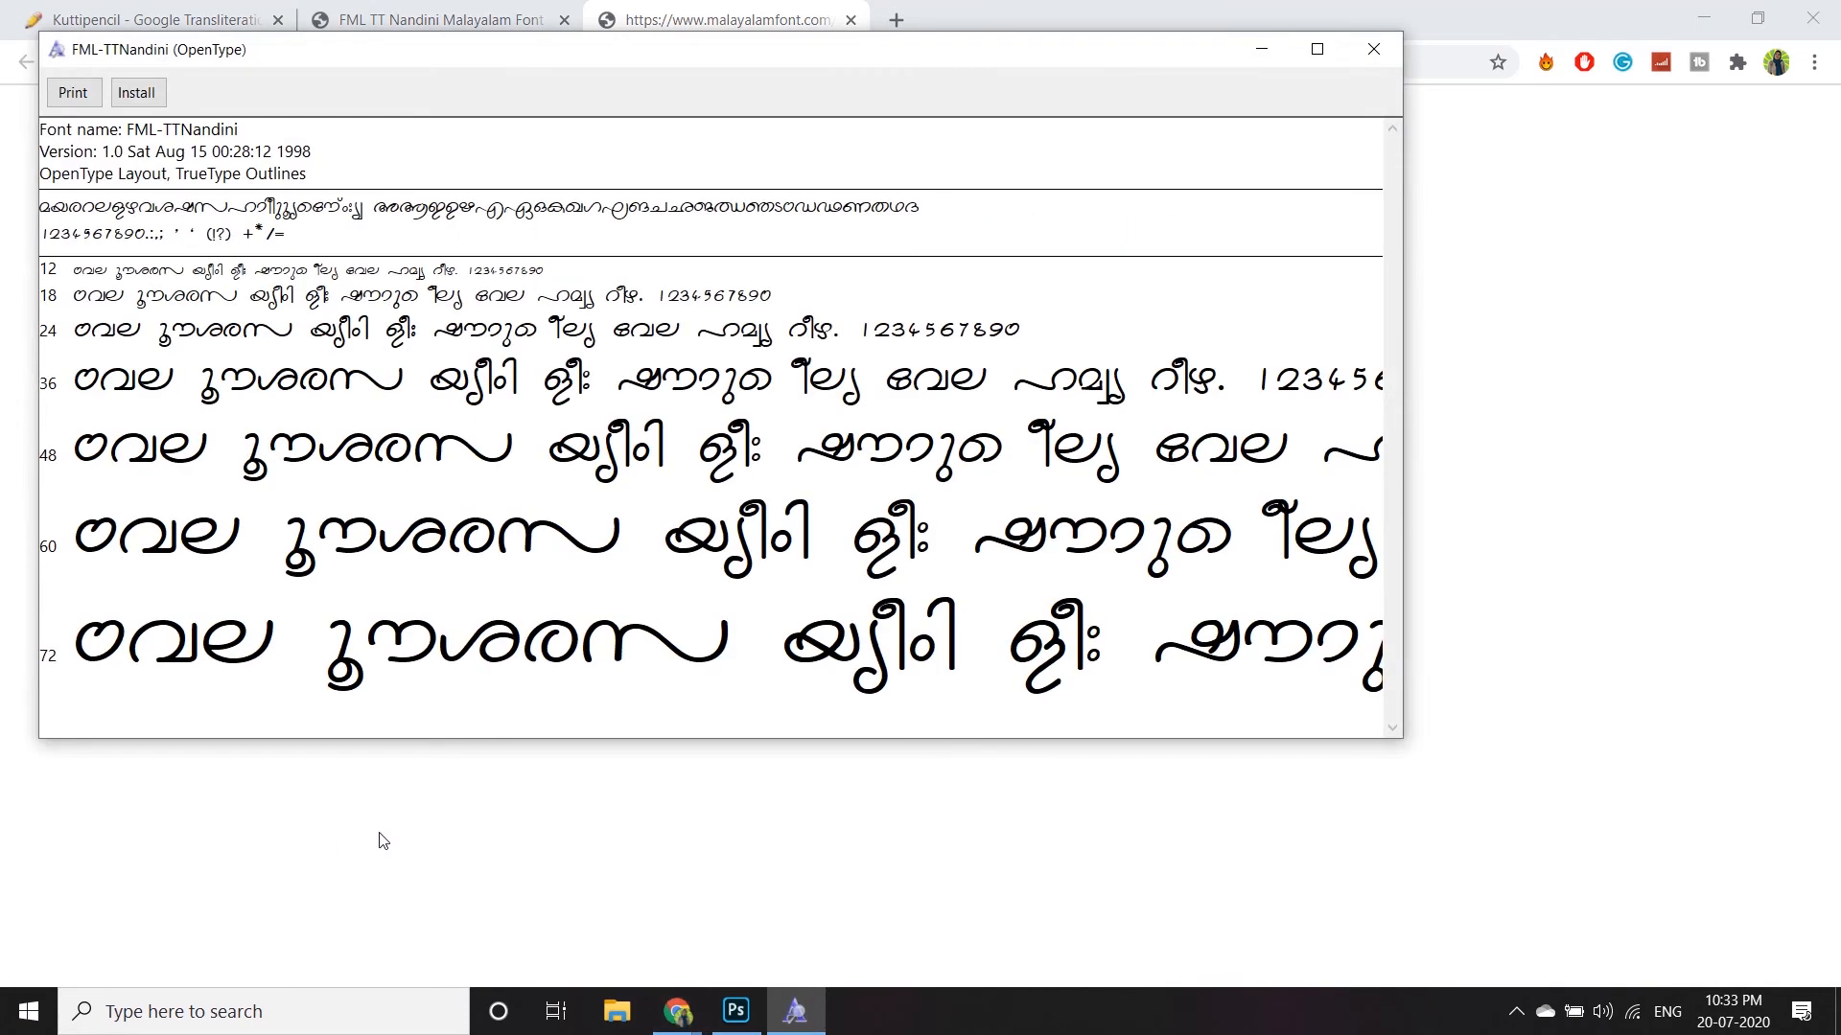
left_click(134, 93)
left_click(1263, 50)
Switch to Photoshop, set the selected text's font to FML-TTNandini Regular and commit the type edit
left_click(737, 1011)
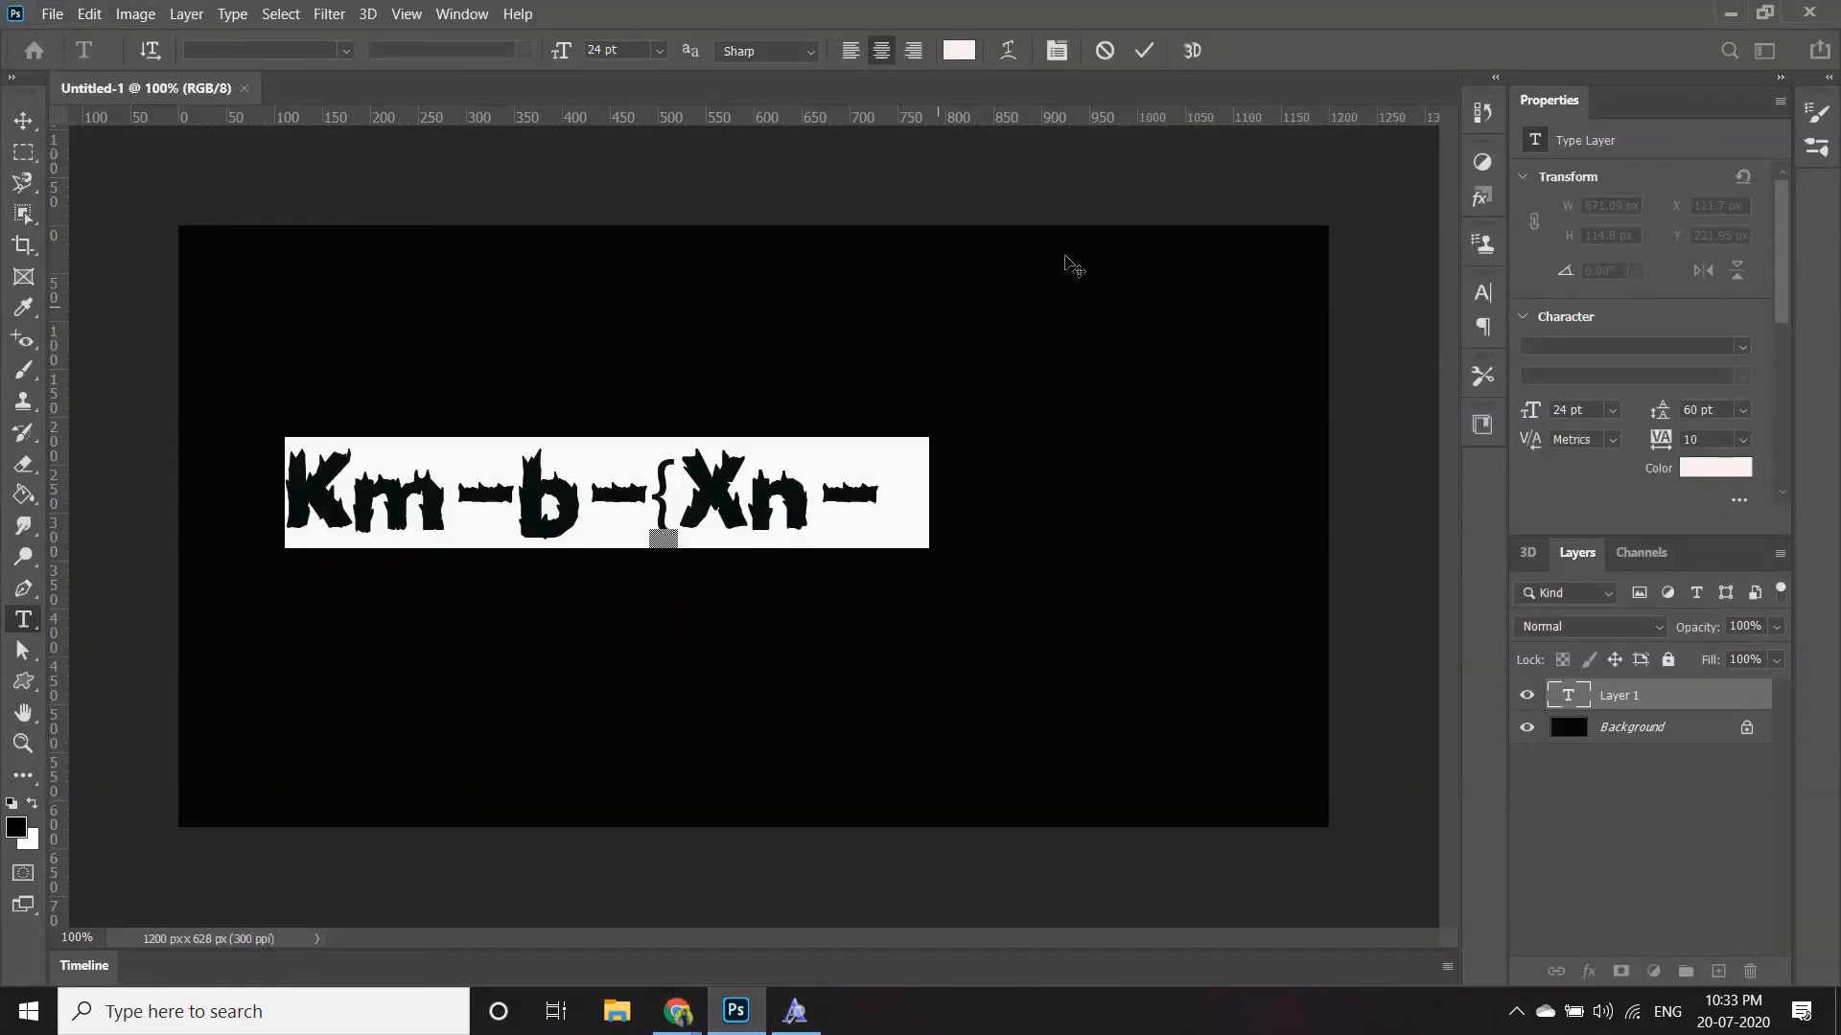
left_click(346, 54)
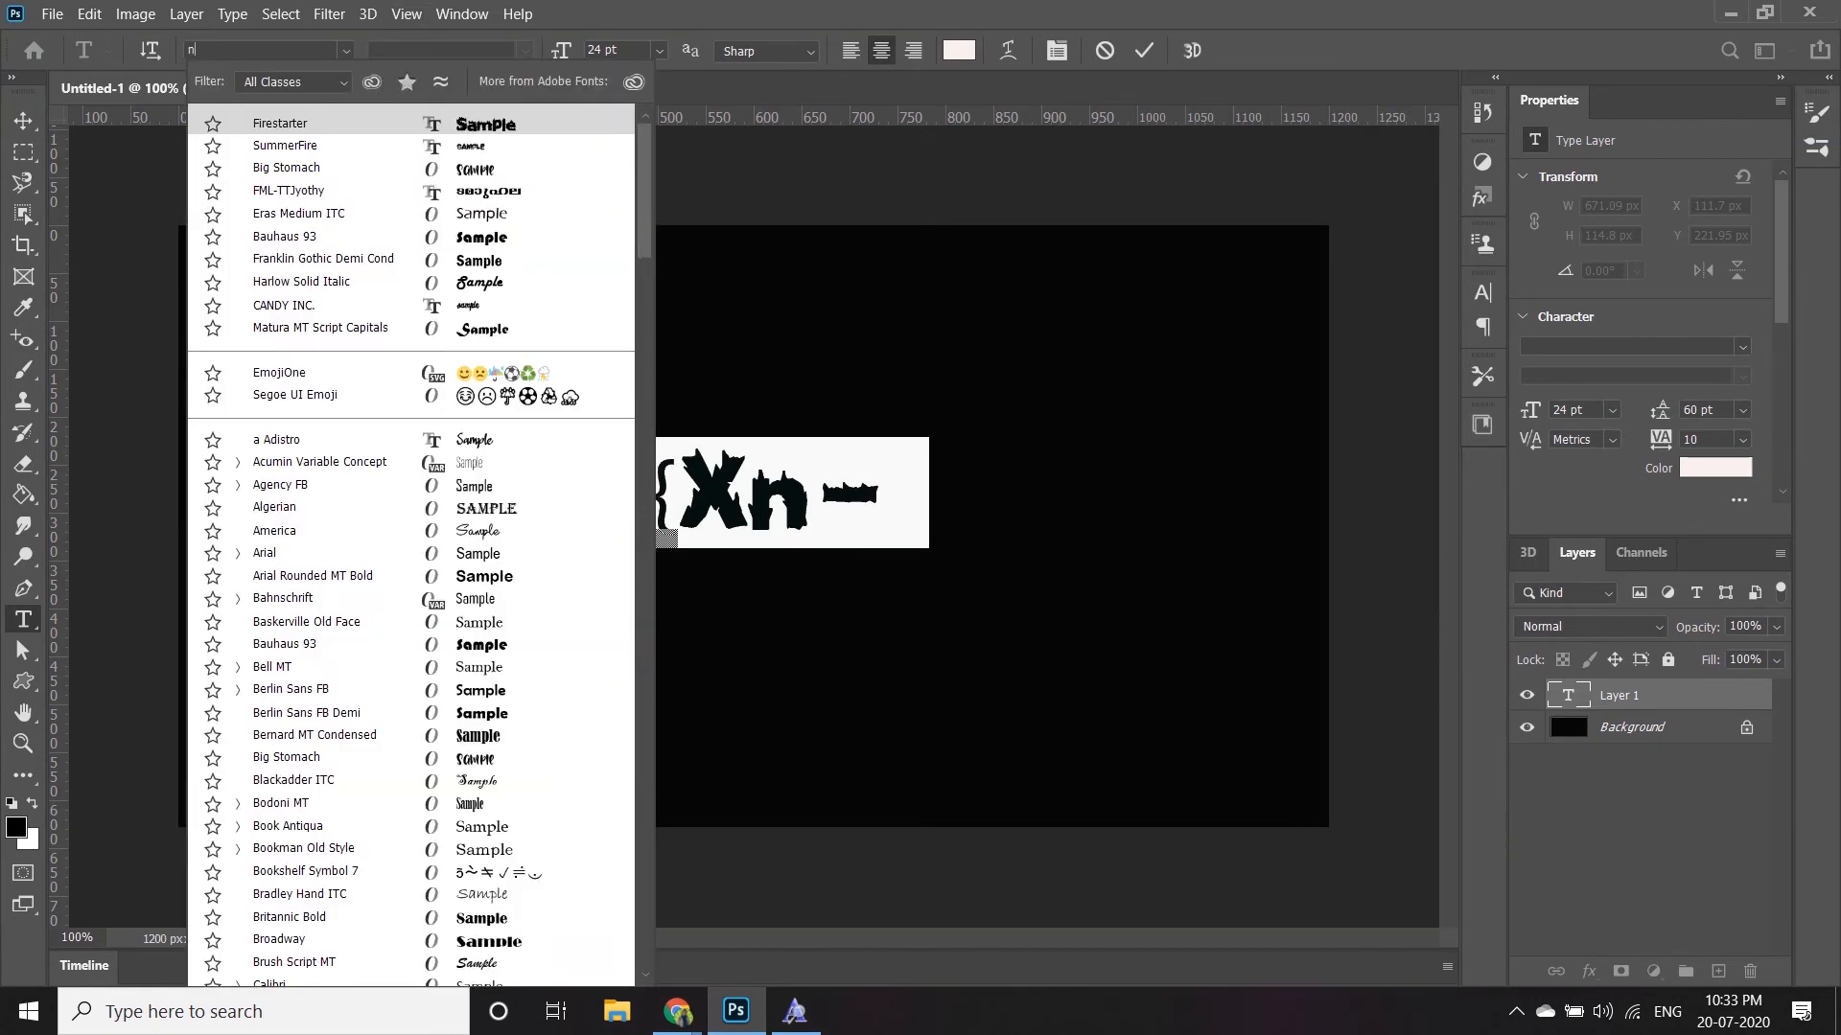
type("na")
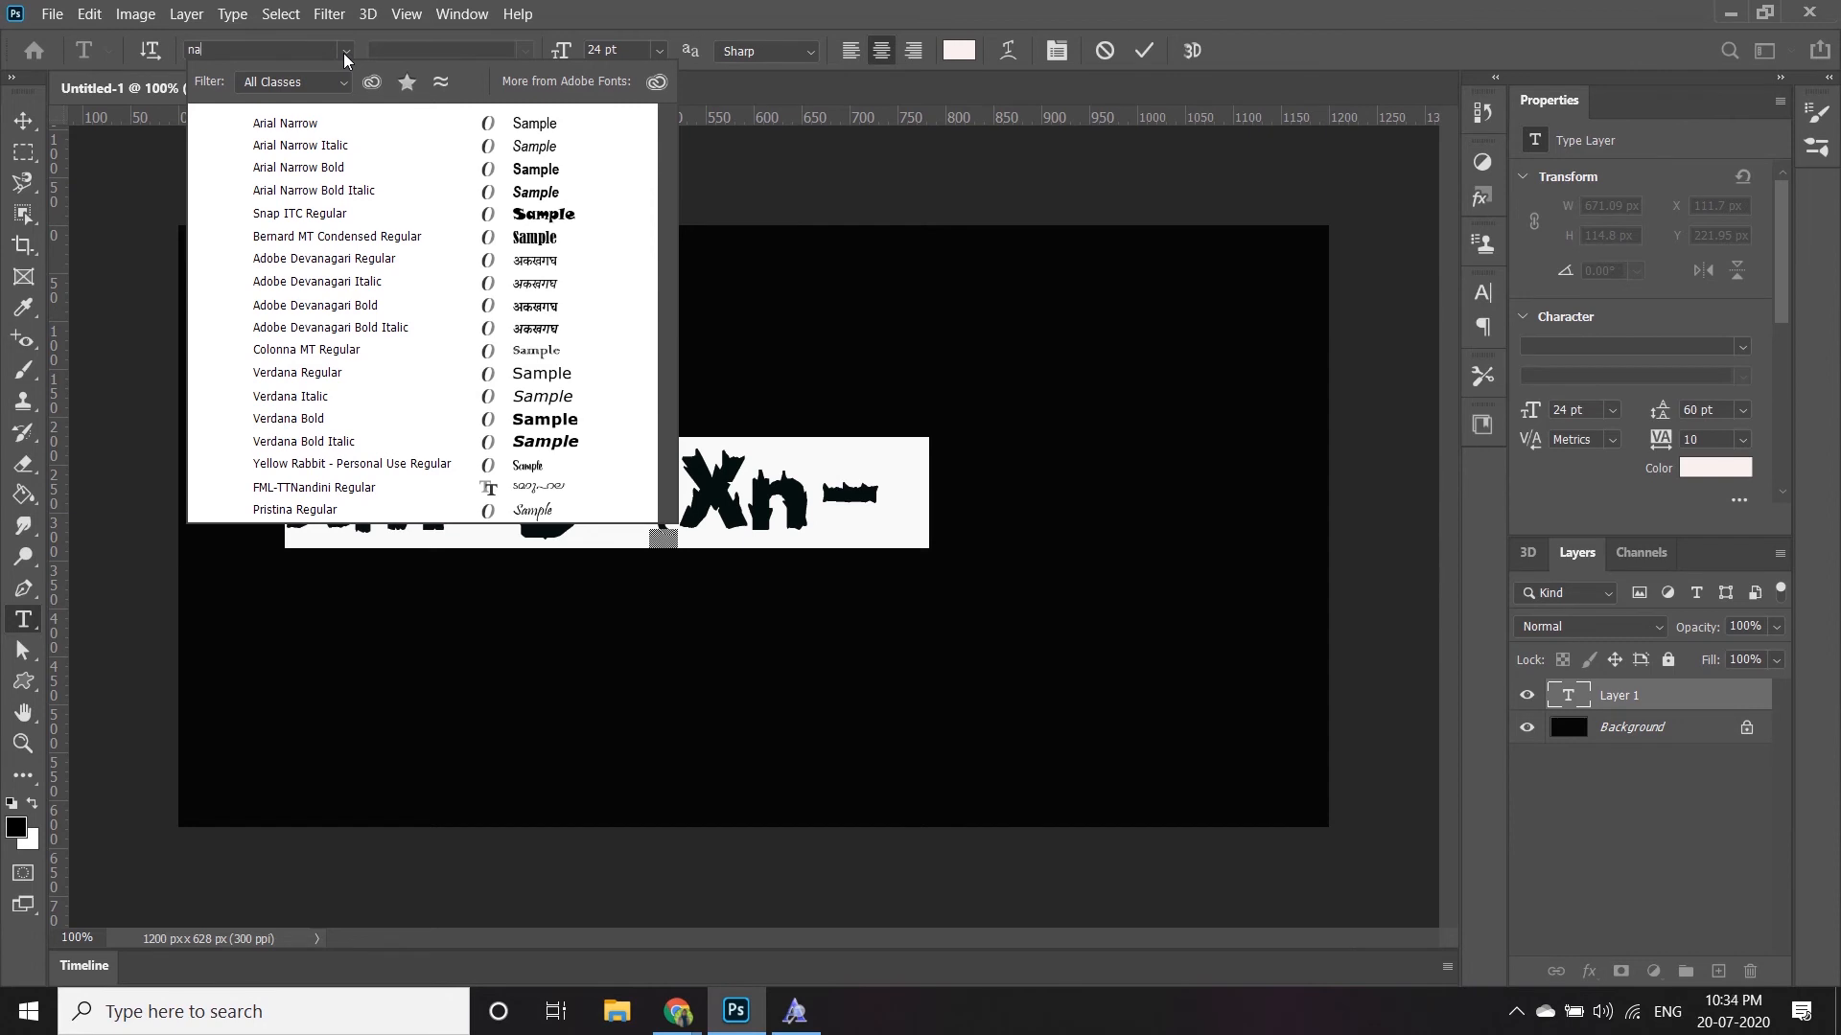
left_click(363, 491)
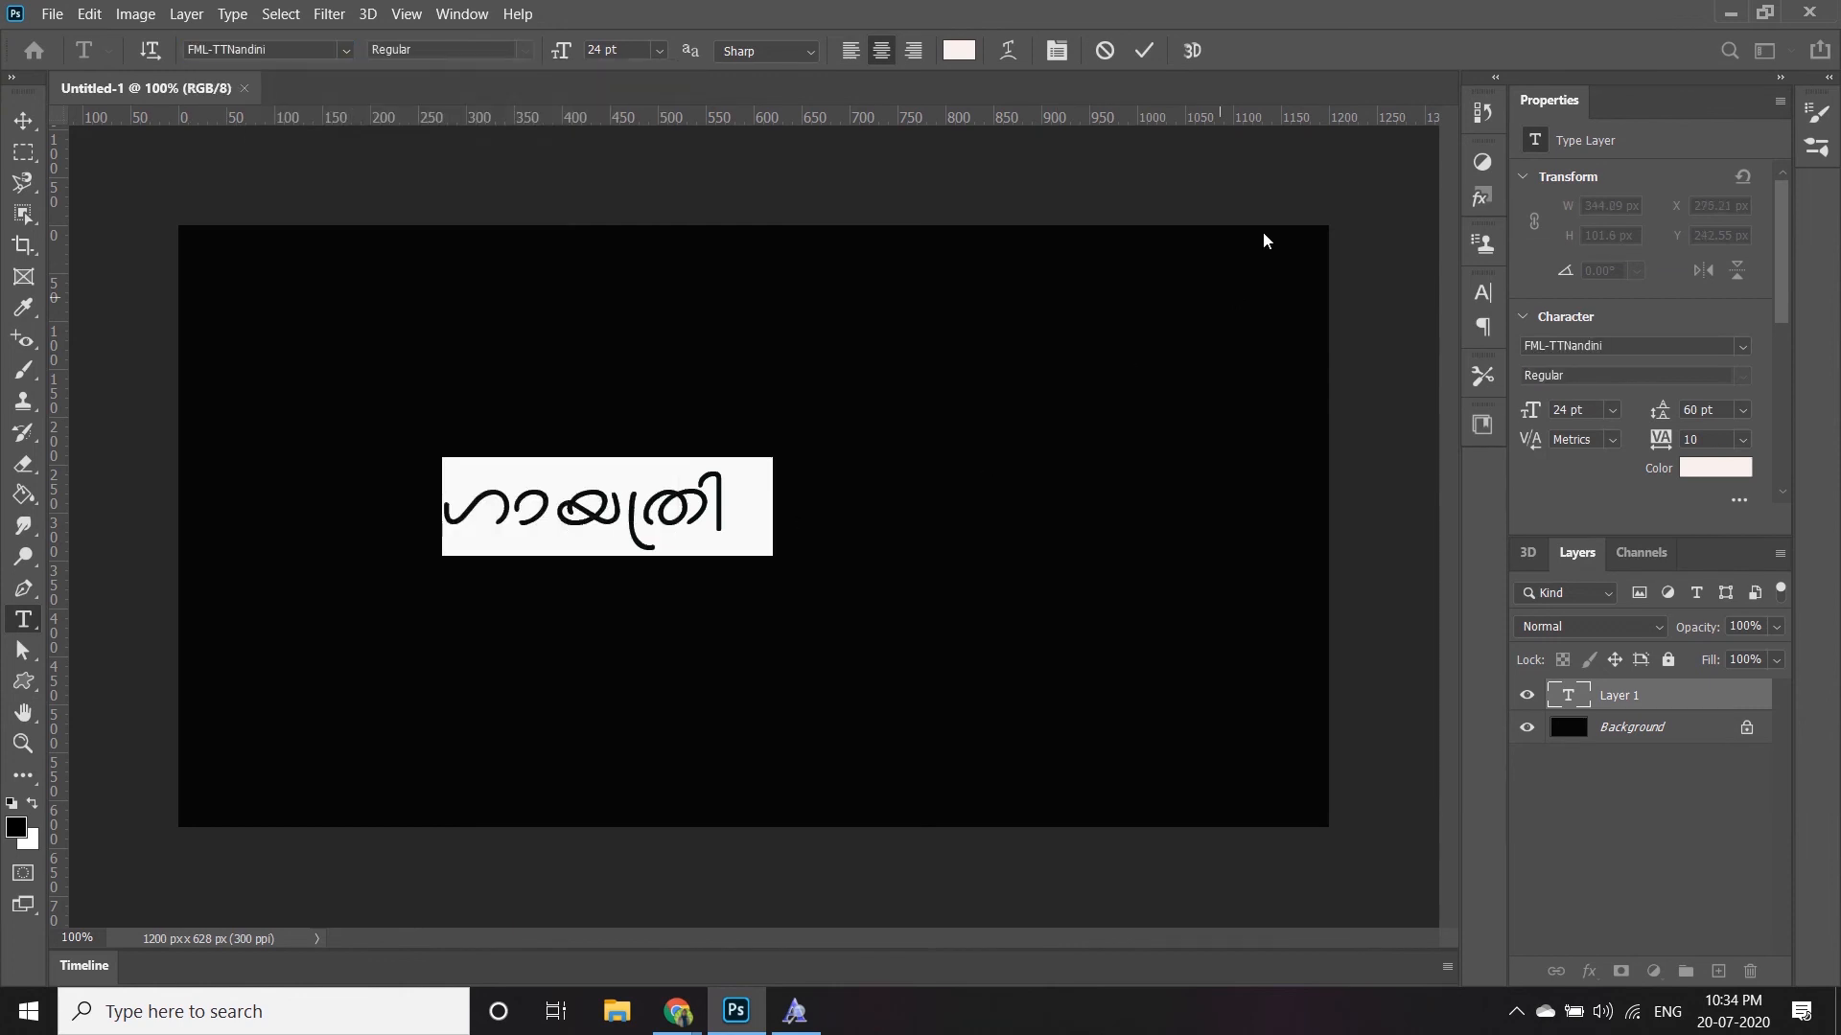
key("ctrl+Return")
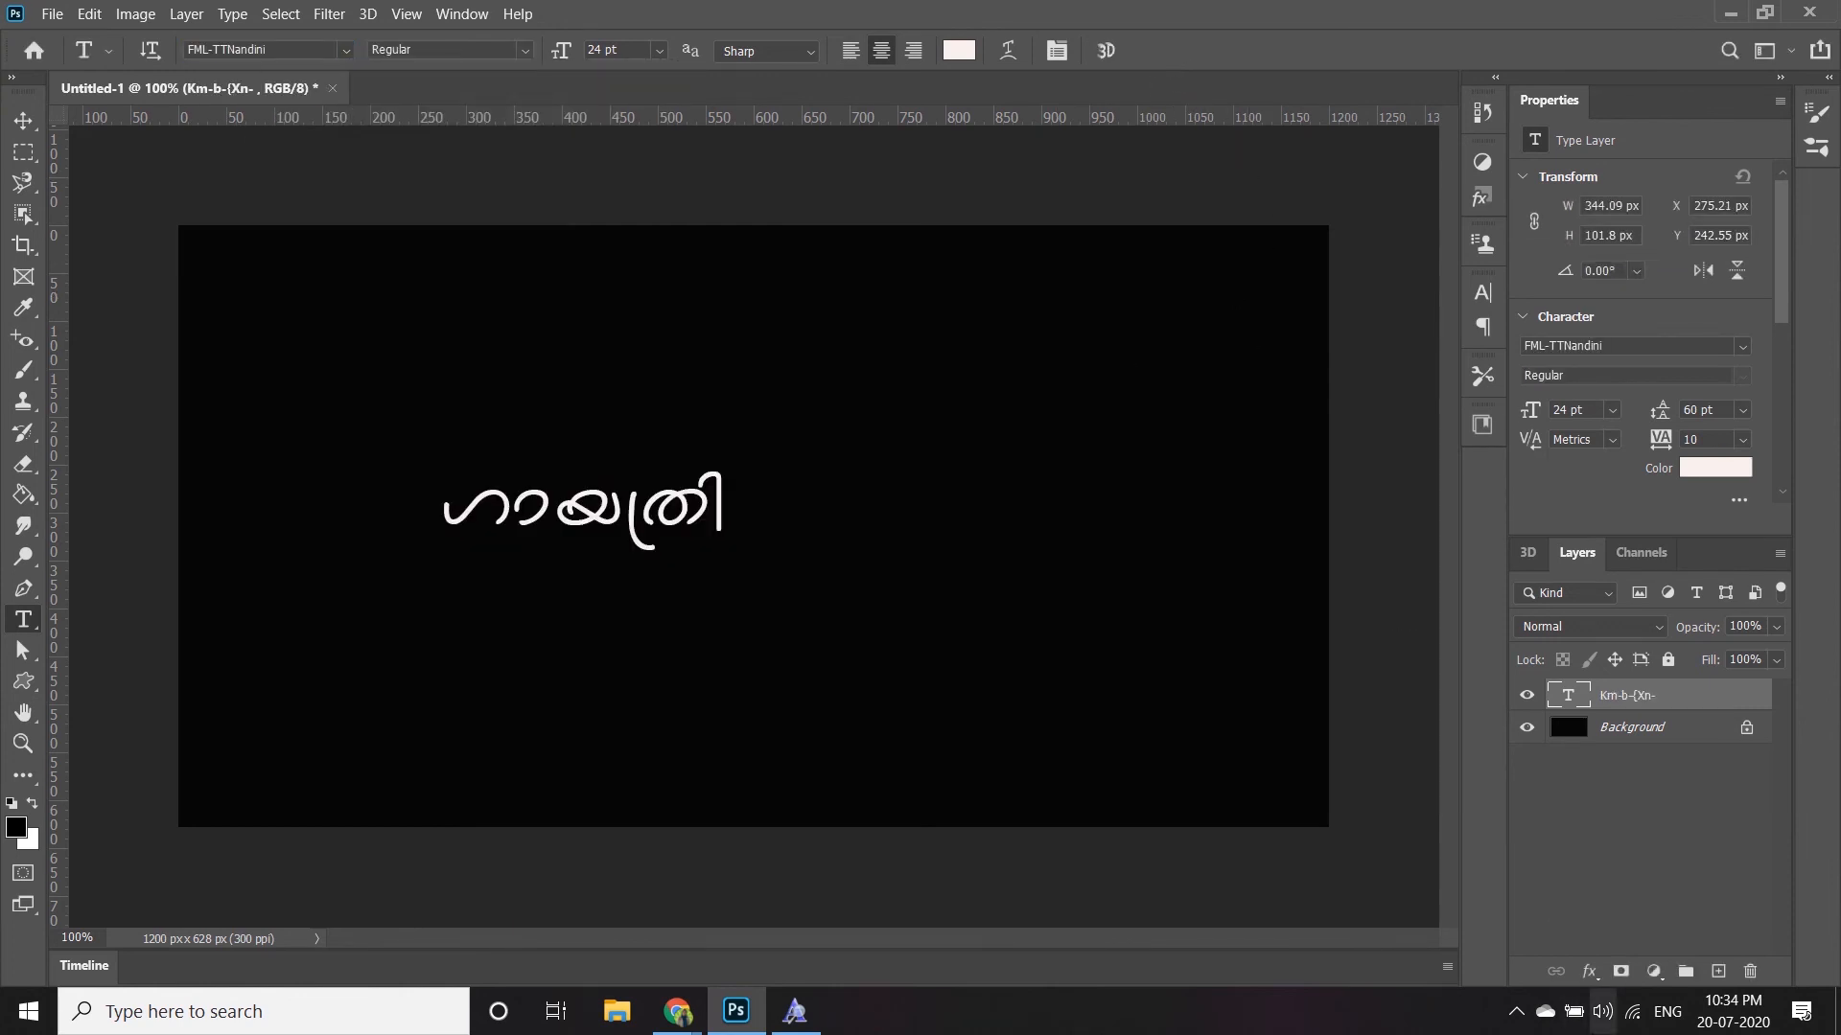
Scale the Malayalam text to about 163% width and 190% height and move it to the upper part of the canvas
key("ctrl+t")
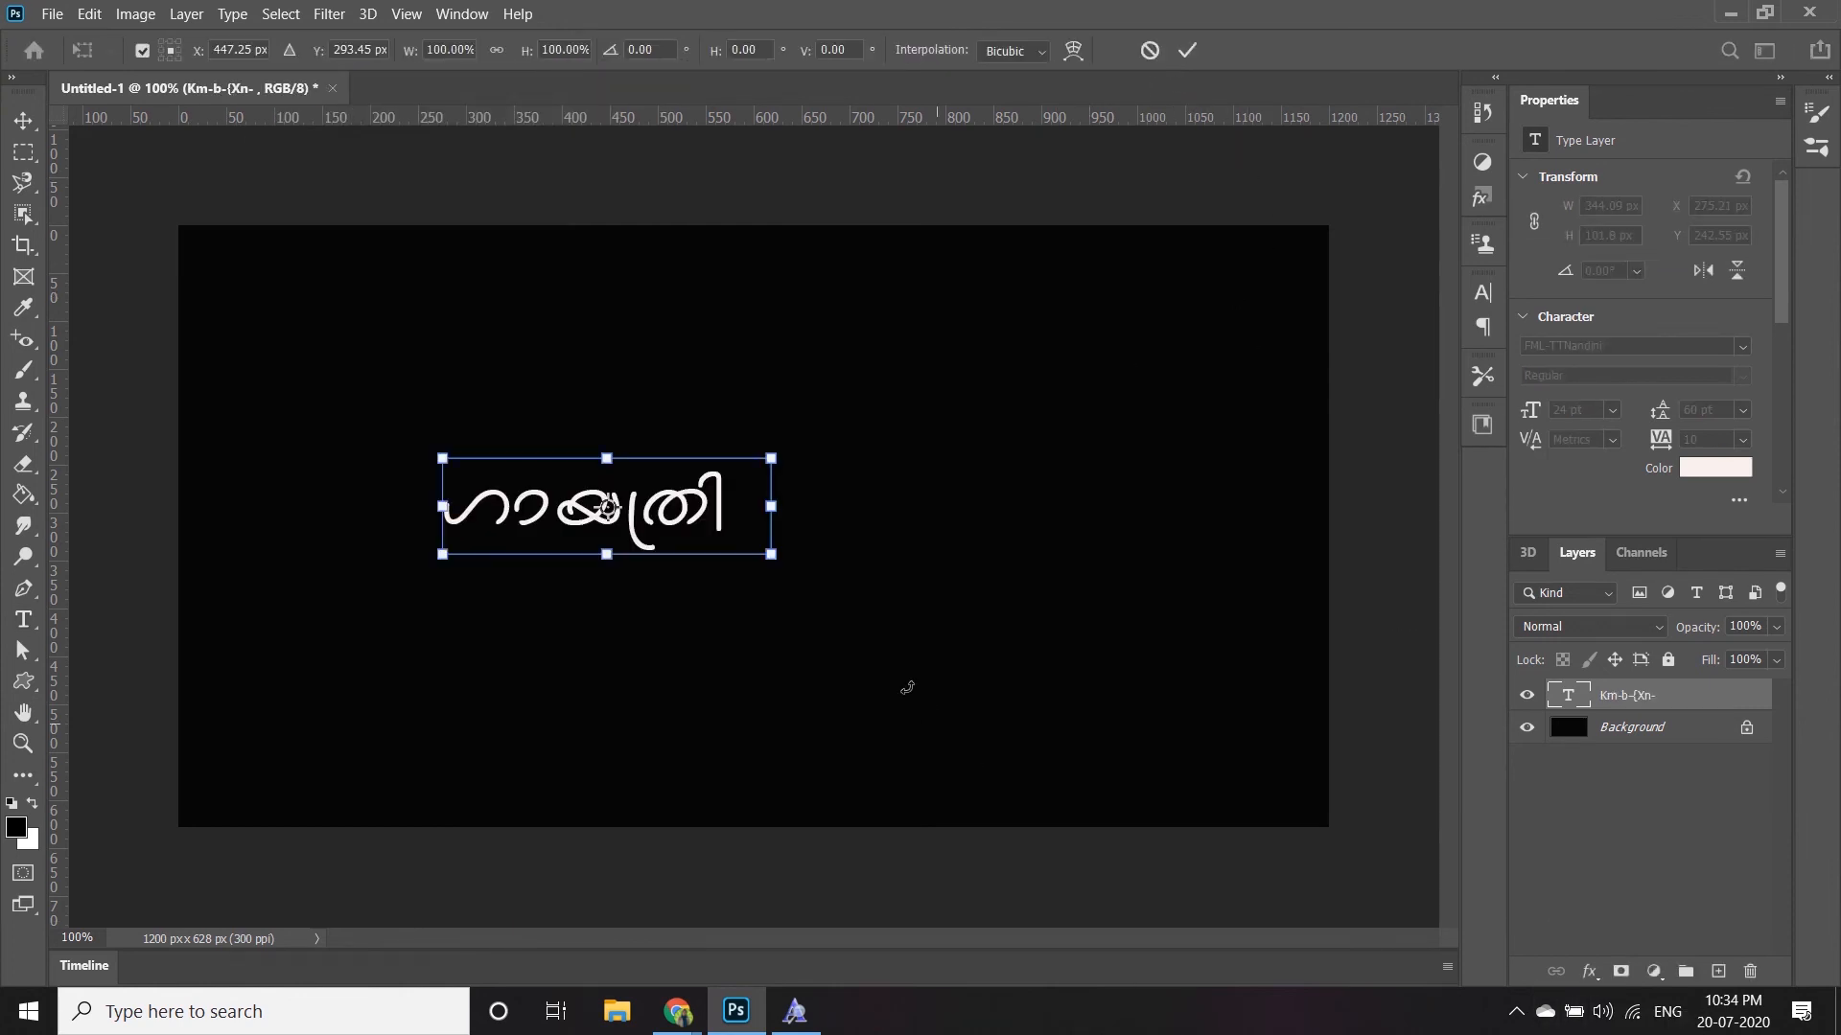
left_click_drag(775, 555, 980, 643)
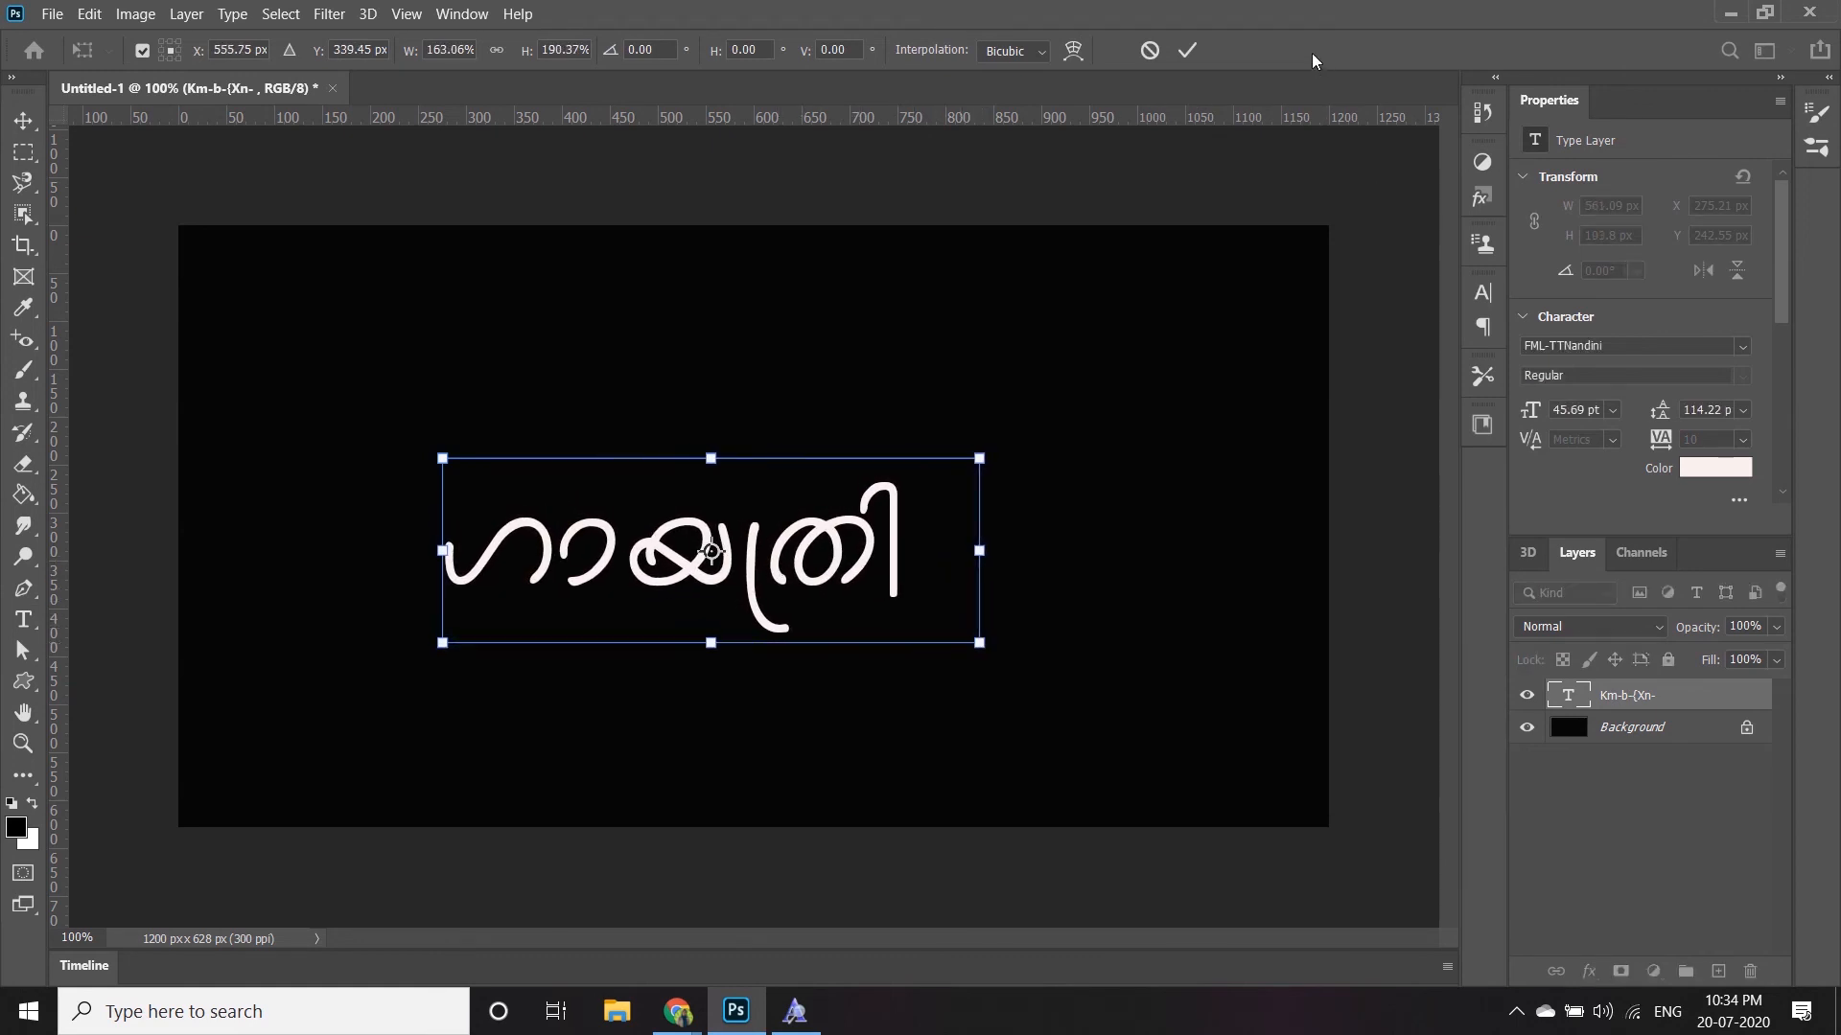
left_click(1189, 52)
left_click(24, 121)
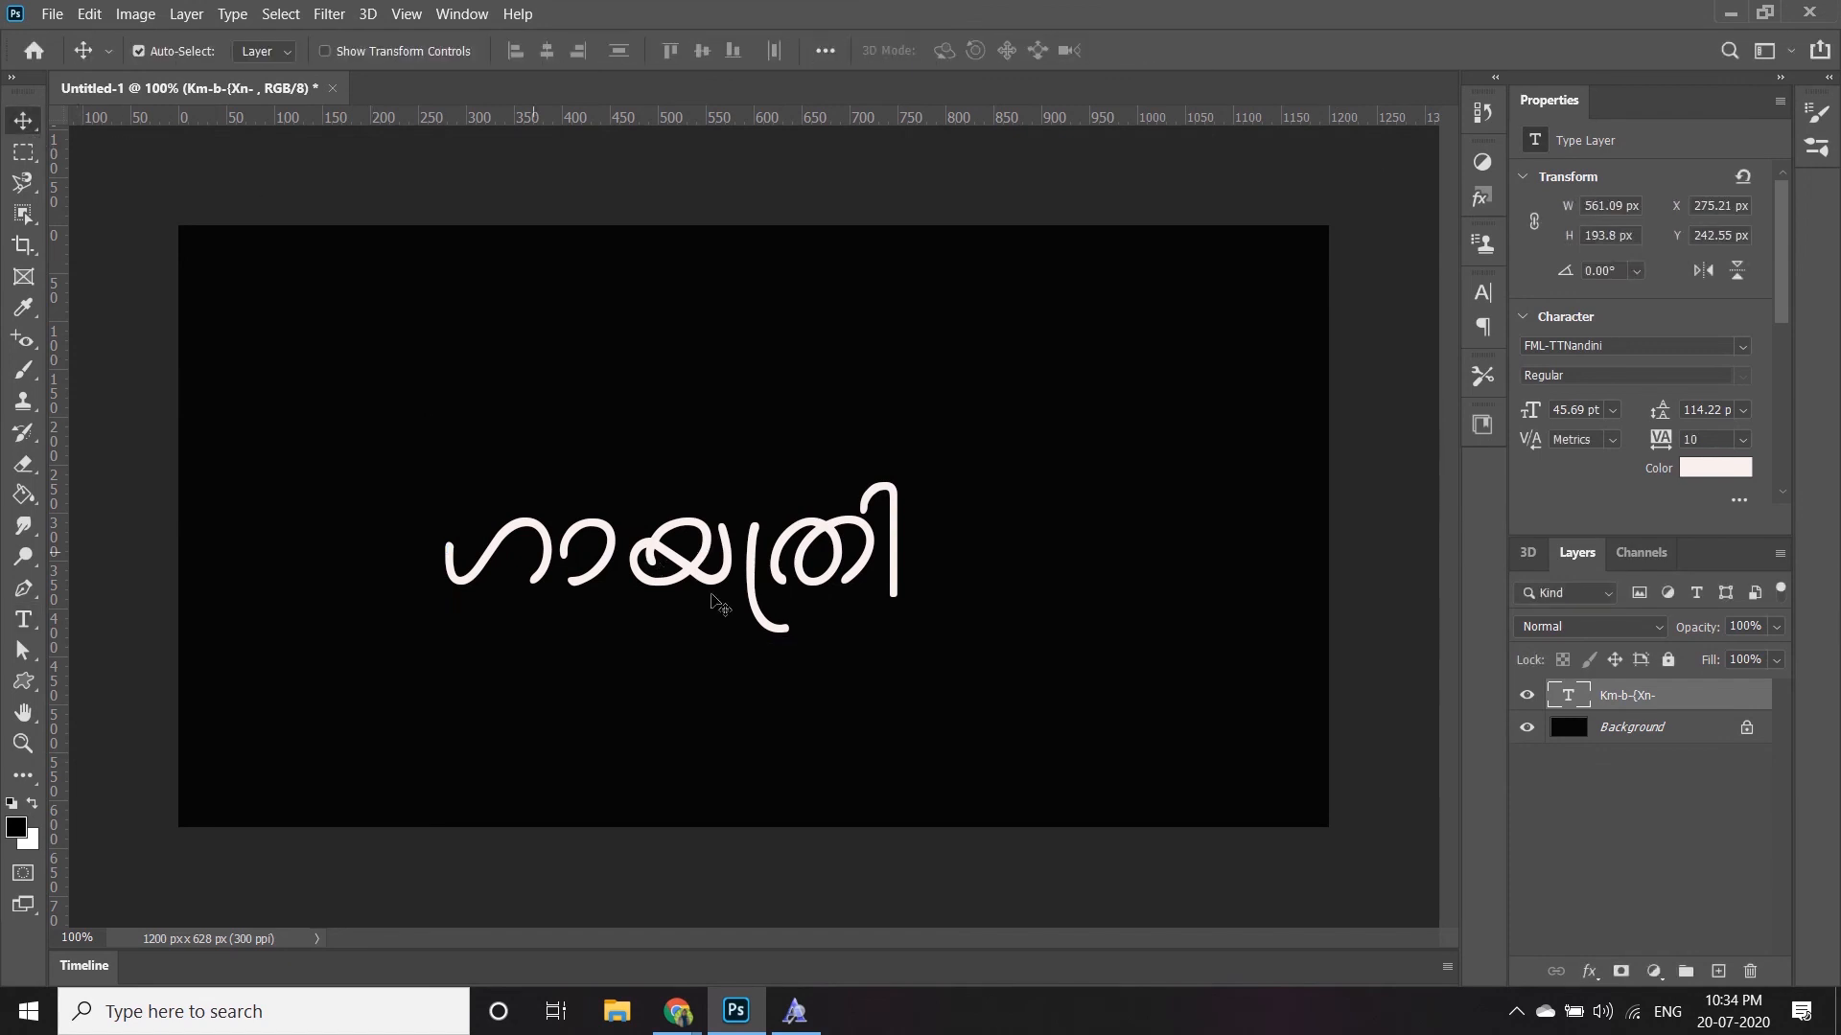
left_click_drag(757, 586, 681, 385)
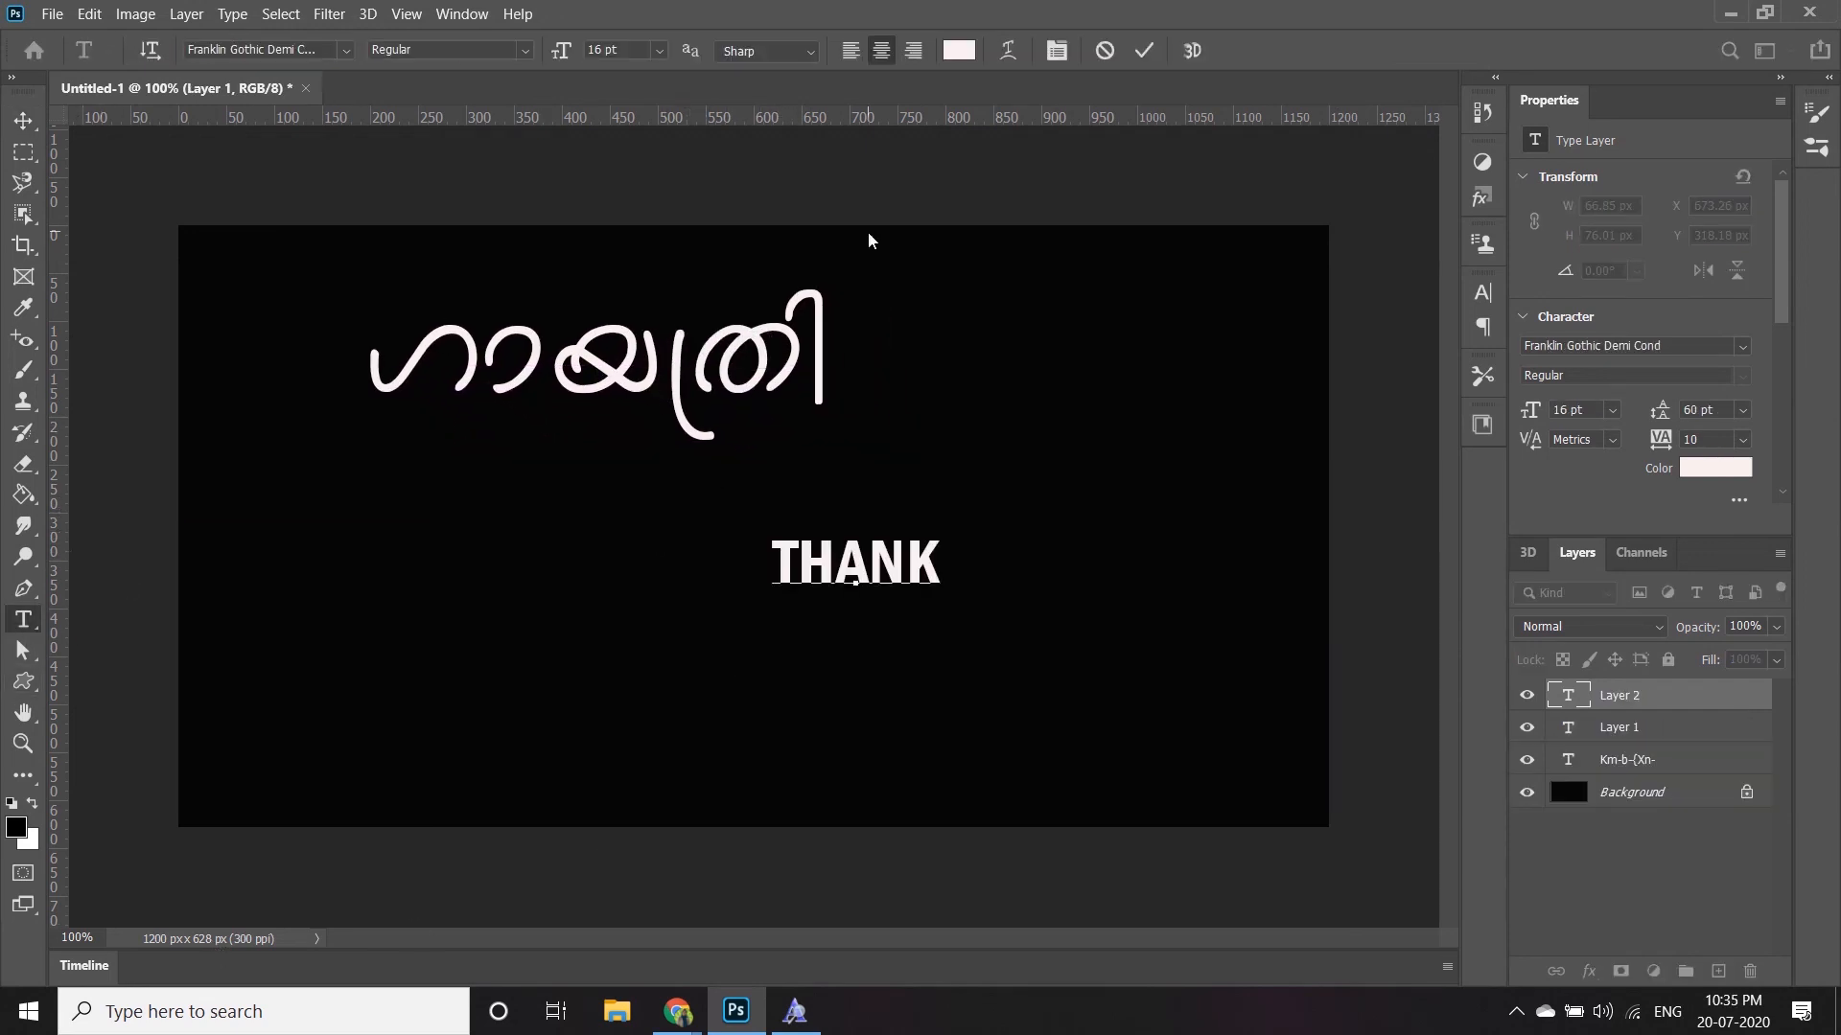
Complete the text in the new type layer below the Malayalam title to read "THANK YOU......."
type("YOU")
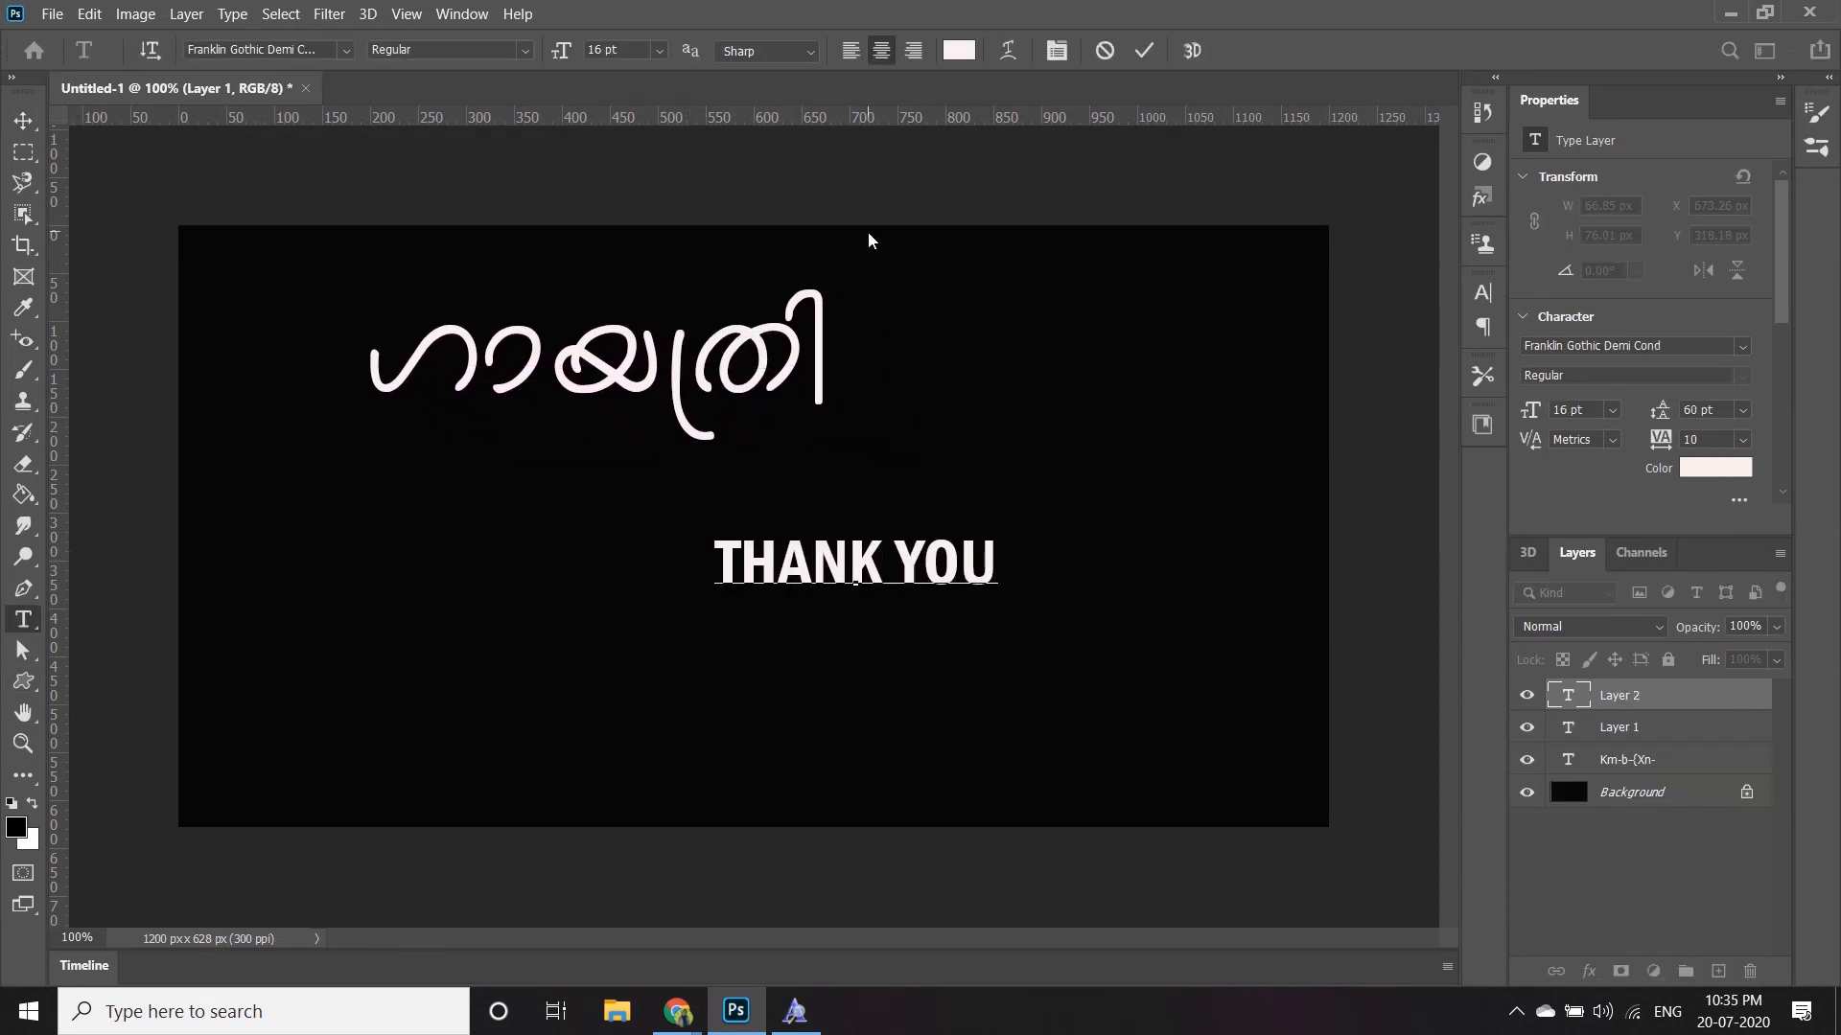
type(".......")
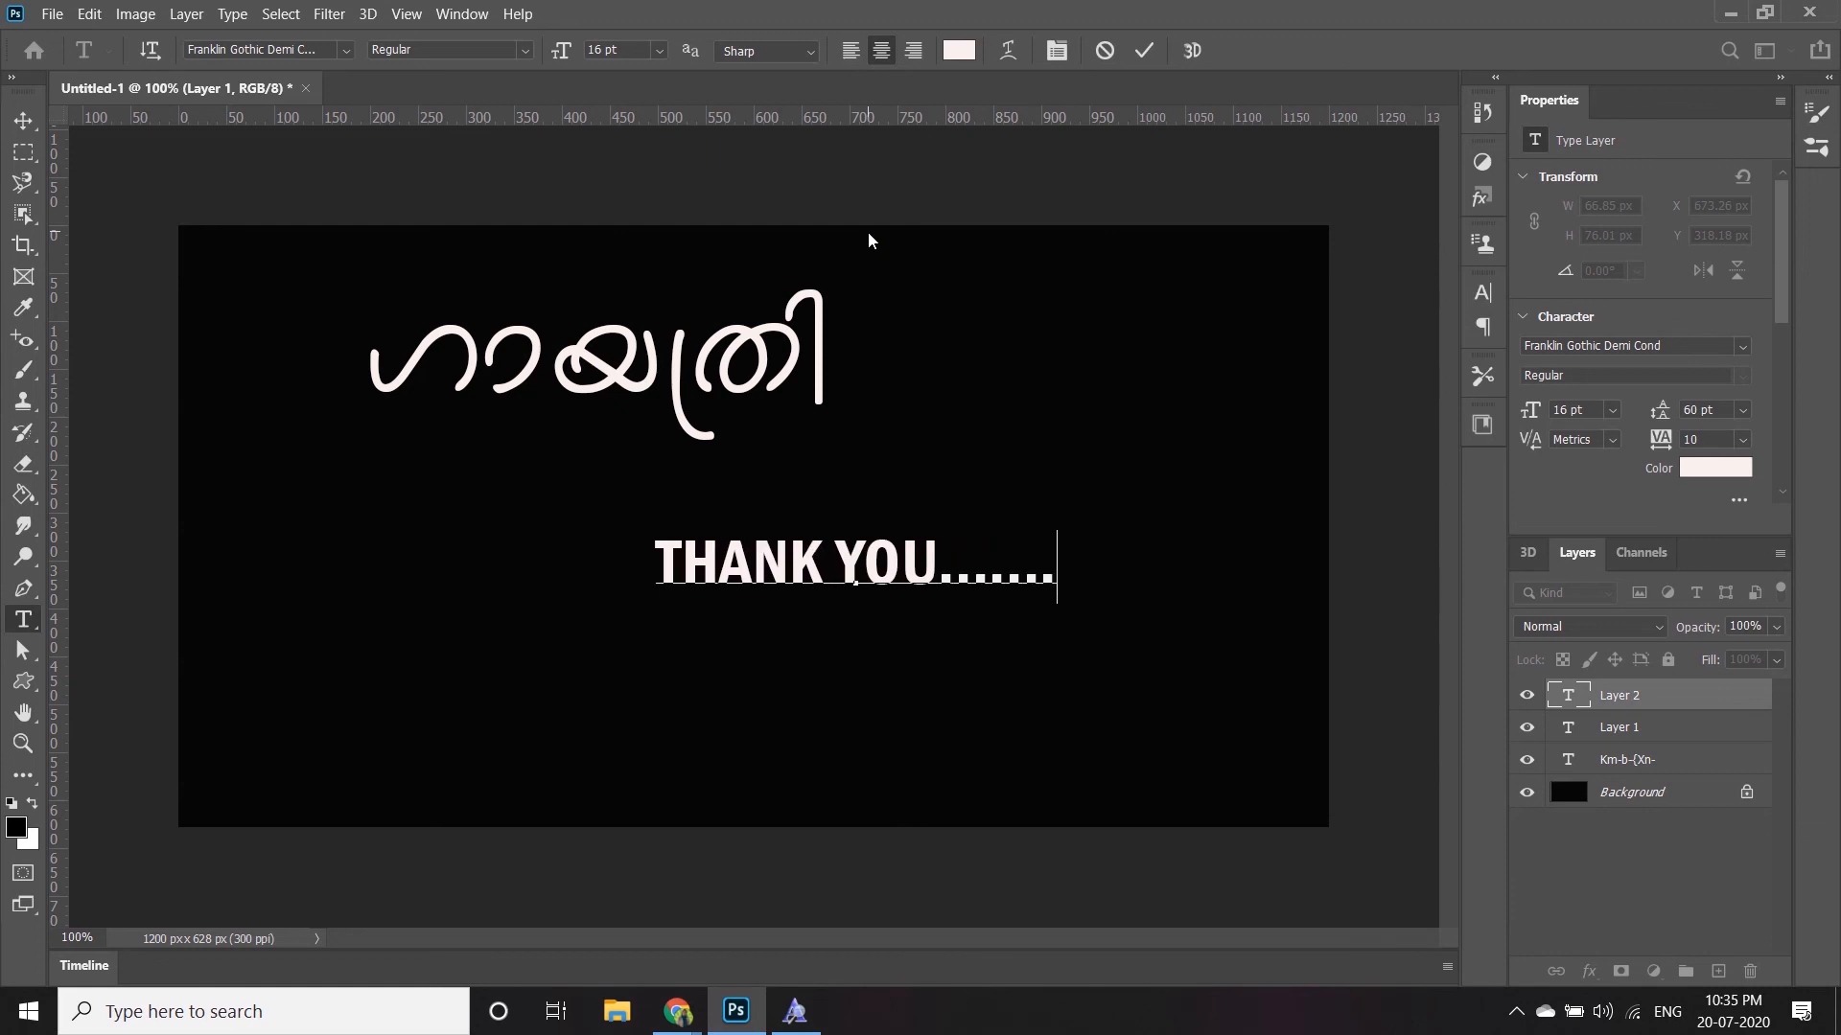